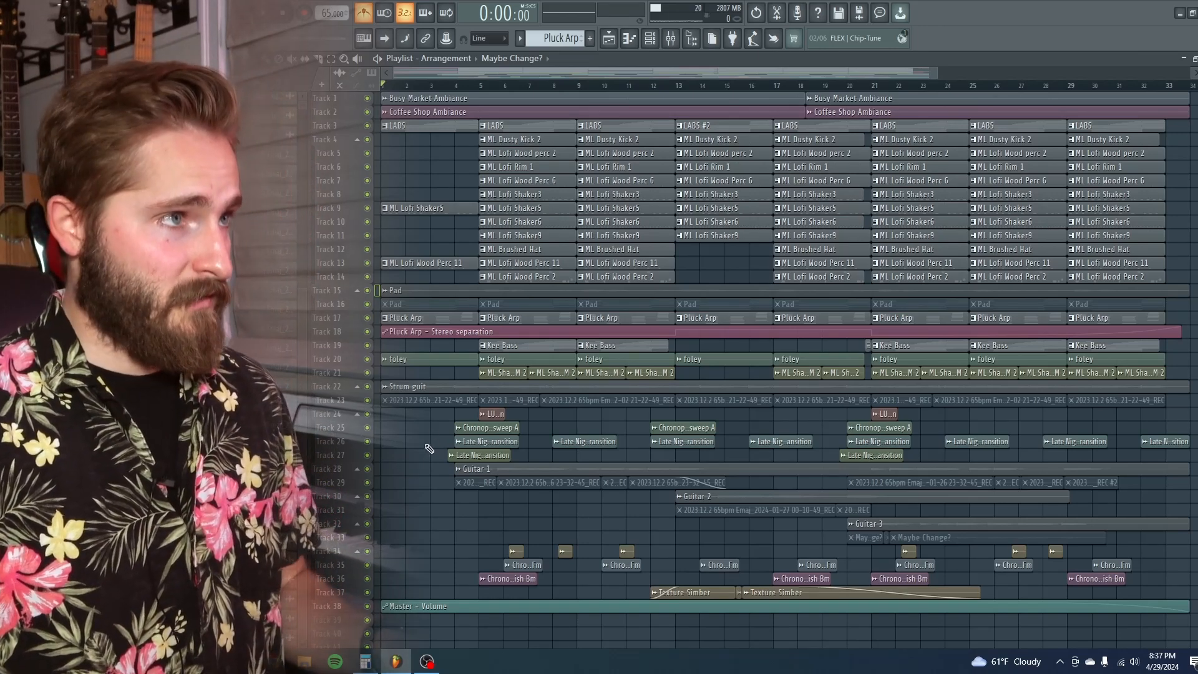
Open the first LABS clip in the piano roll, examine the full chord progression and close the piano roll
{"action": "scroll", "coordinate": [430, 329], "scroll_direction": "up", "scroll_amount": 5, "text": "alt"}
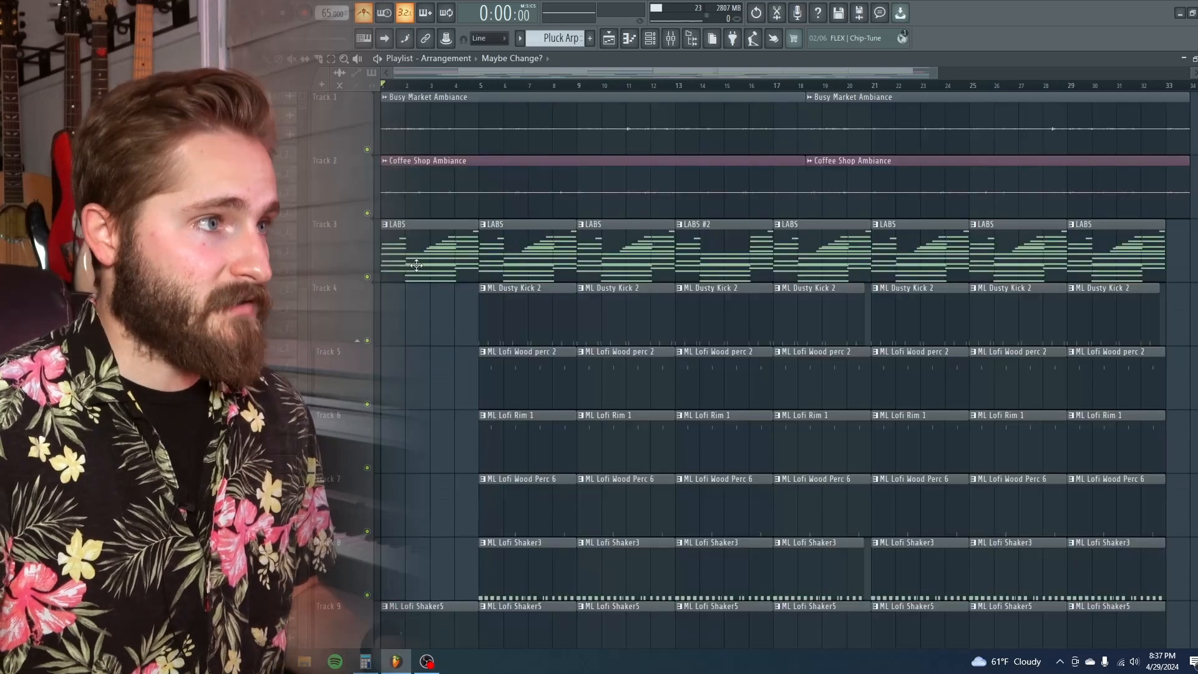
{"action": "double_click", "coordinate": [445, 256]}
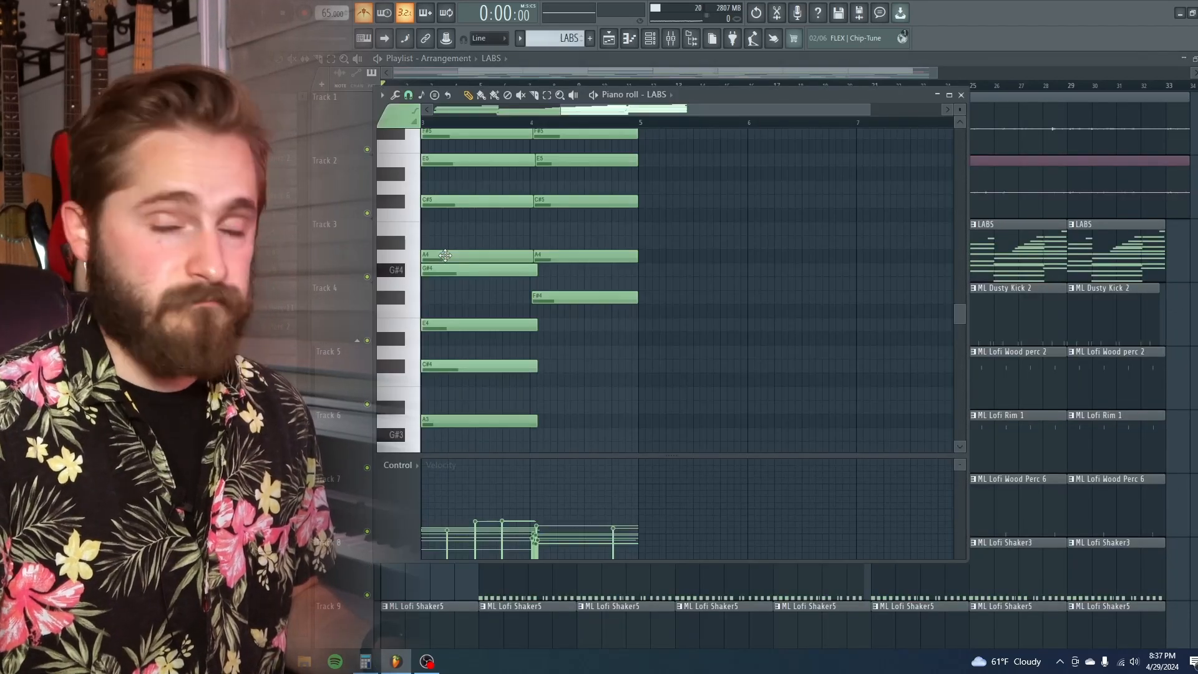
{"action": "right_click", "coordinate": [784, 273], "text": "ctrl"}
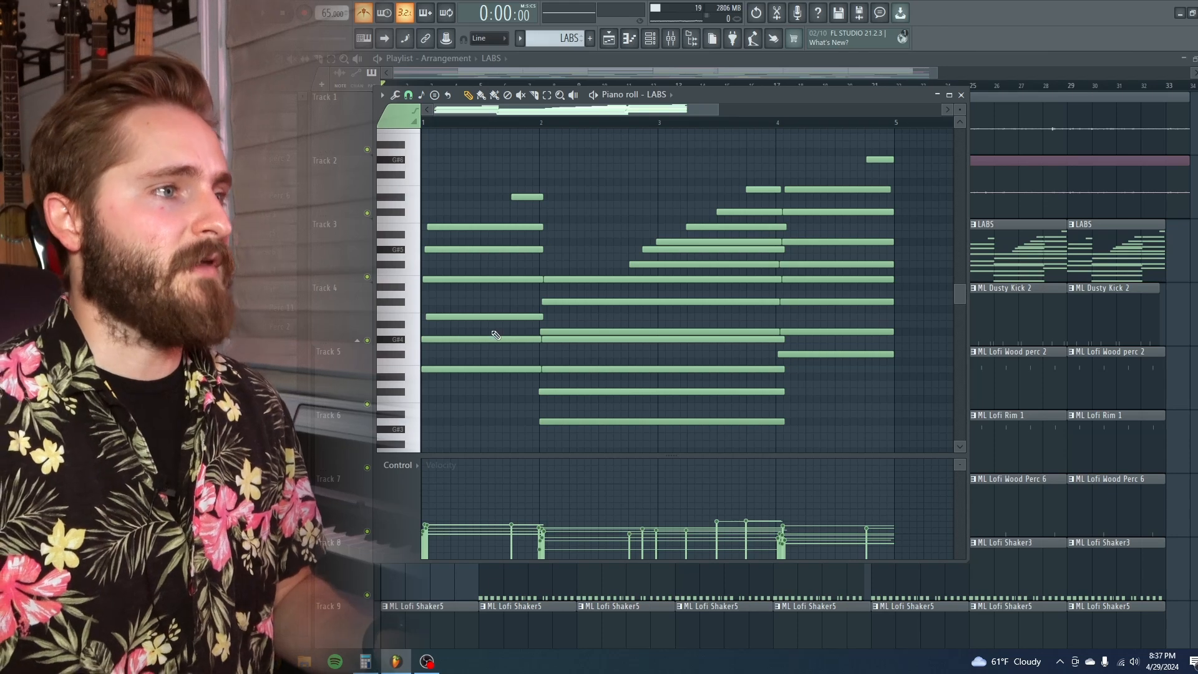
{"action": "scroll", "coordinate": [492, 332], "scroll_direction": "up", "scroll_amount": 2}
{"action": "scroll", "coordinate": [496, 334], "scroll_direction": "up", "scroll_amount": 1}
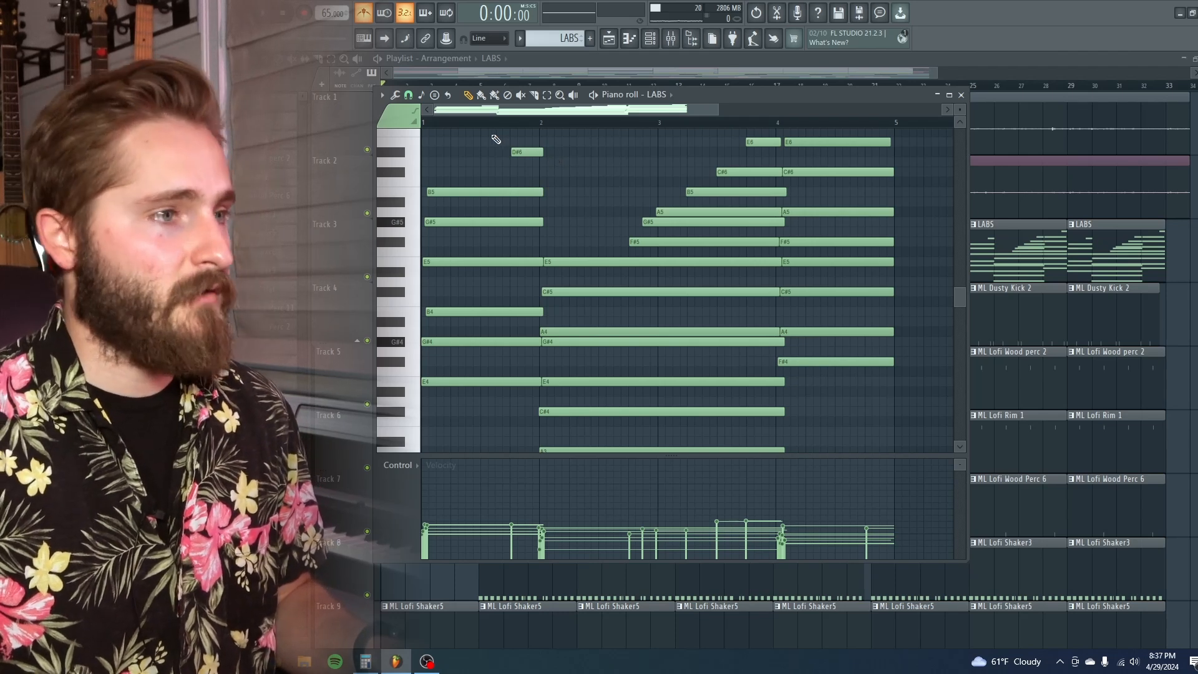
{"action": "scroll", "coordinate": [606, 209], "scroll_direction": "down", "scroll_amount": 1}
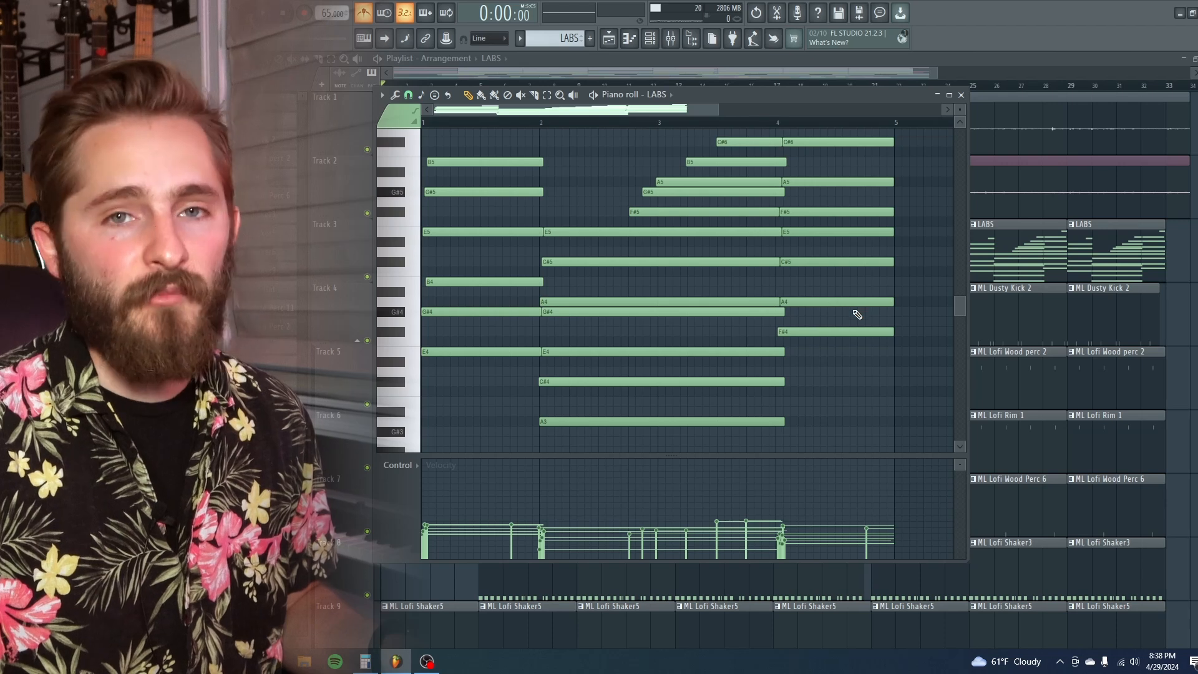
{"action": "scroll", "coordinate": [842, 357], "scroll_direction": "down", "scroll_amount": 2}
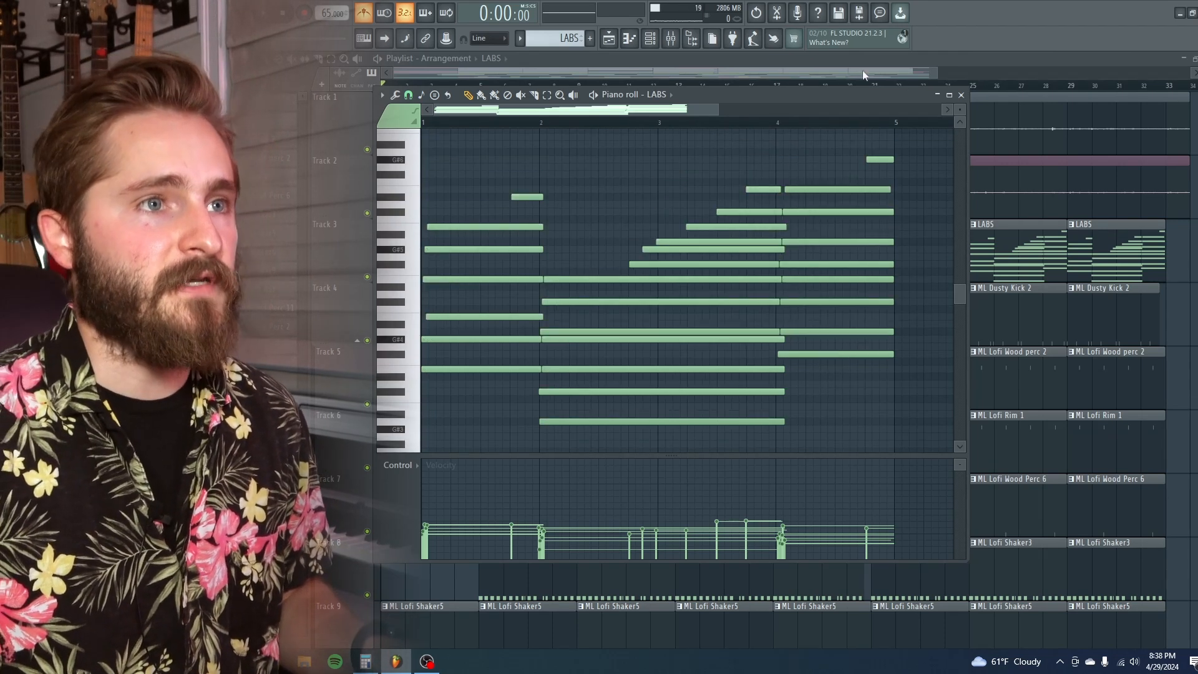
{"action": "left_click", "coordinate": [961, 95]}
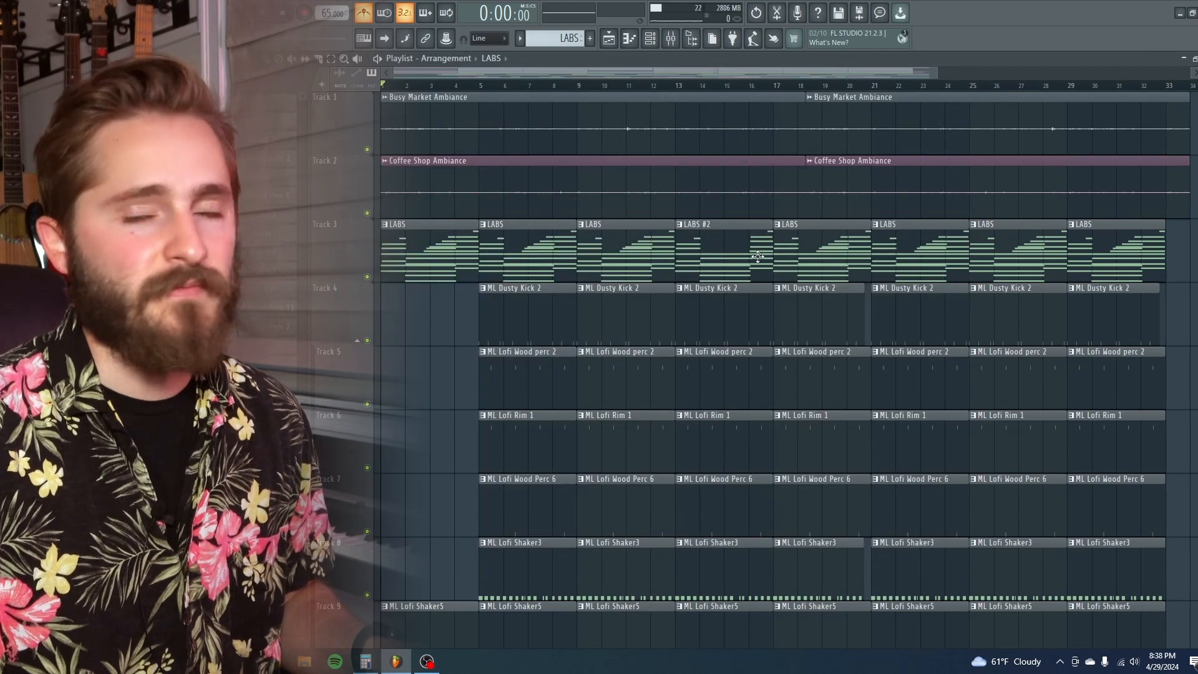
Check the arrangement's length on the timeline, return the playhead to the start and look over the drum and percussion tracks
{"action": "left_click", "coordinate": [1171, 86]}
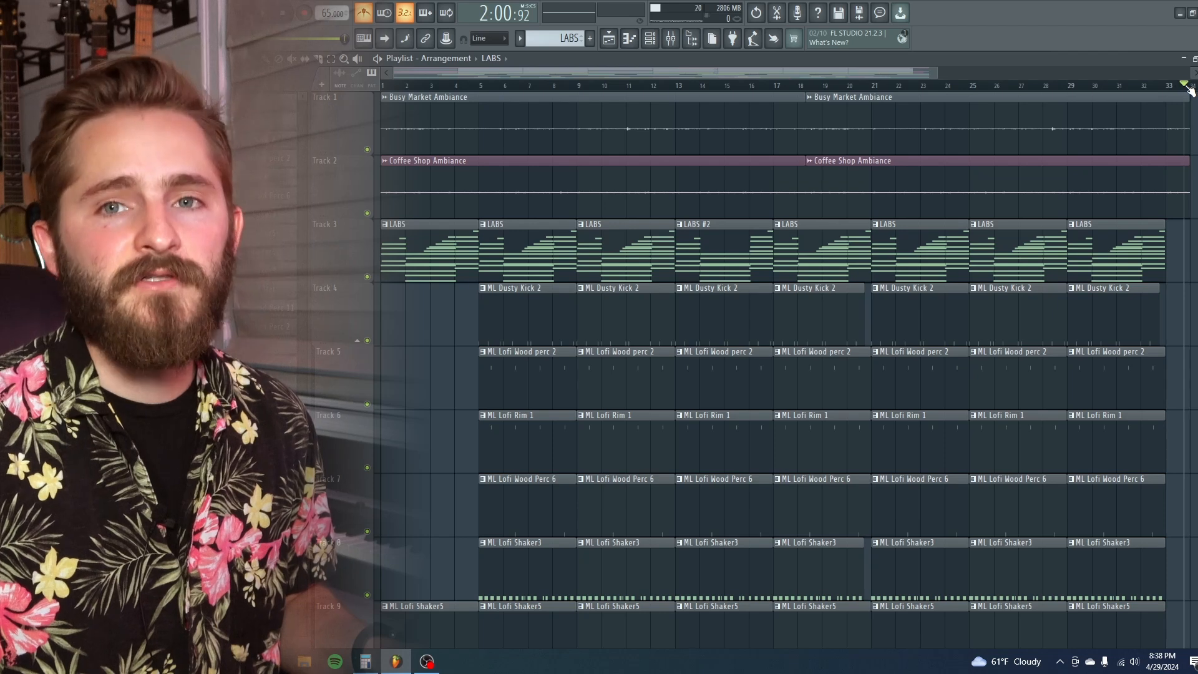
{"action": "left_click", "coordinate": [1084, 85]}
{"action": "left_click_drag", "start_coordinate": [1072, 87], "coordinate": [349, 97]}
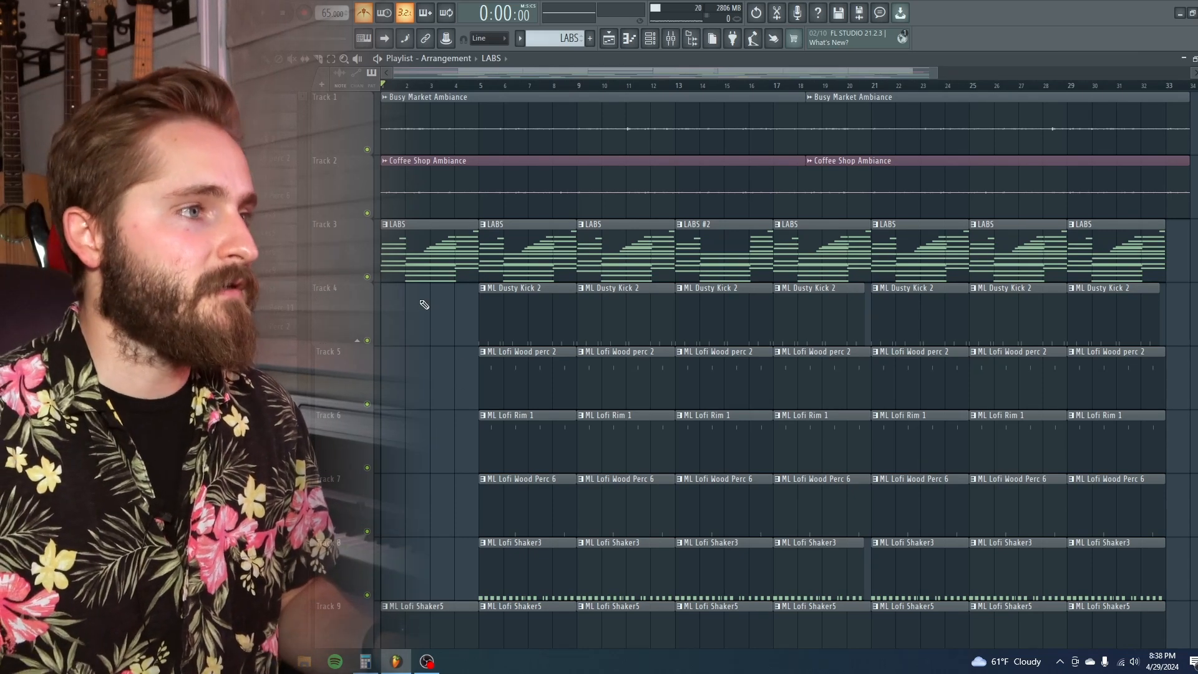
{"action": "scroll", "coordinate": [424, 305], "scroll_direction": "down", "scroll_amount": 7}
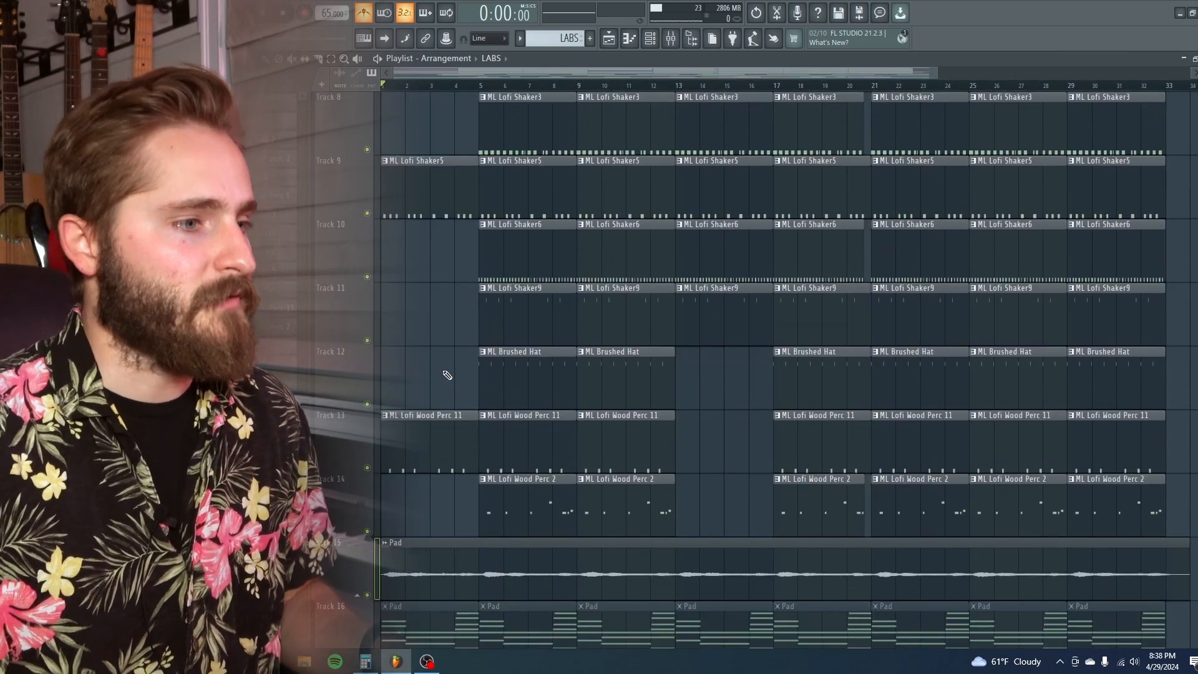
{"action": "scroll", "coordinate": [444, 375], "scroll_direction": "down", "scroll_amount": 3}
{"action": "scroll", "coordinate": [435, 352], "scroll_direction": "up", "scroll_amount": 5}
{"action": "scroll", "coordinate": [435, 352], "scroll_direction": "up", "scroll_amount": 5}
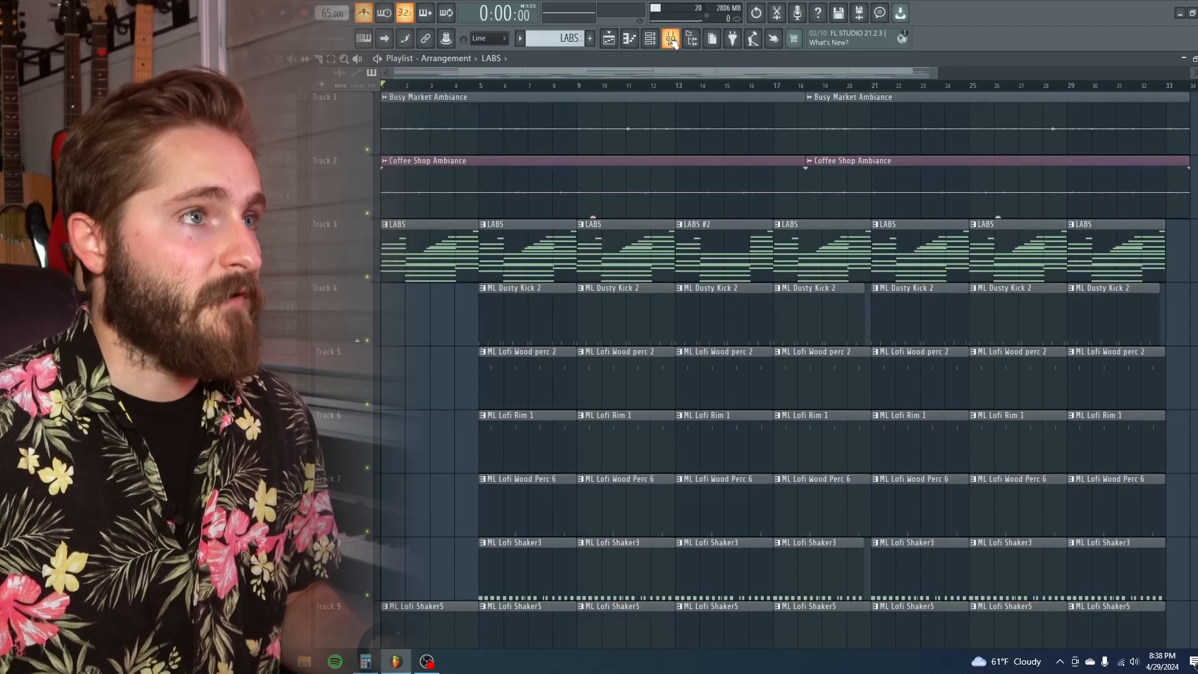
Open RC-20 Retro Color from the LABS mixer track and examine all of its settings
{"action": "key", "text": "F9"}
{"action": "left_click", "coordinate": [310, 453]}
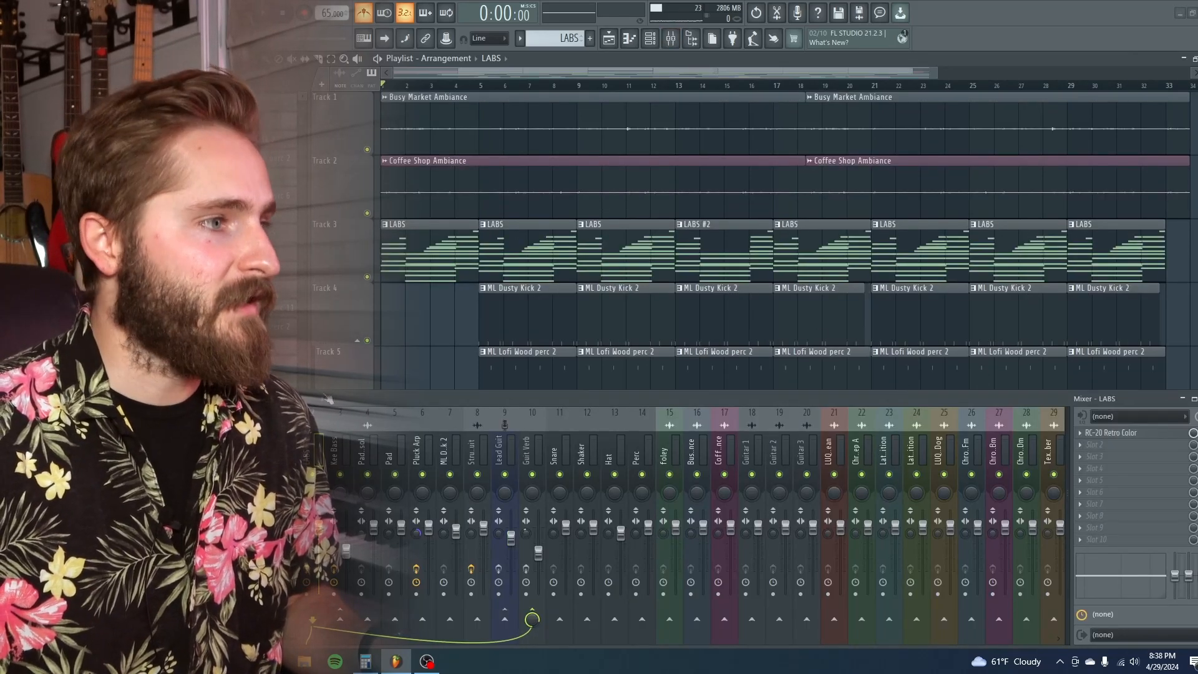
{"action": "left_click", "coordinate": [650, 38]}
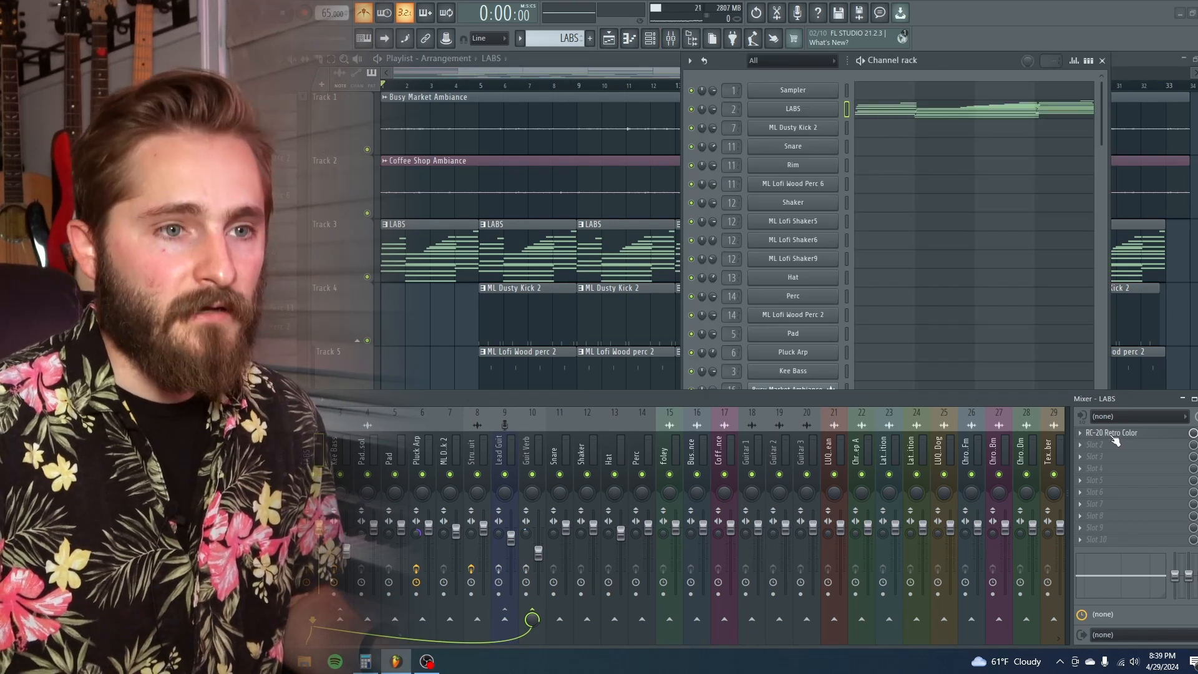
{"action": "left_click", "coordinate": [1111, 434]}
{"action": "left_click_drag", "start_coordinate": [720, 124], "coordinate": [763, 57]}
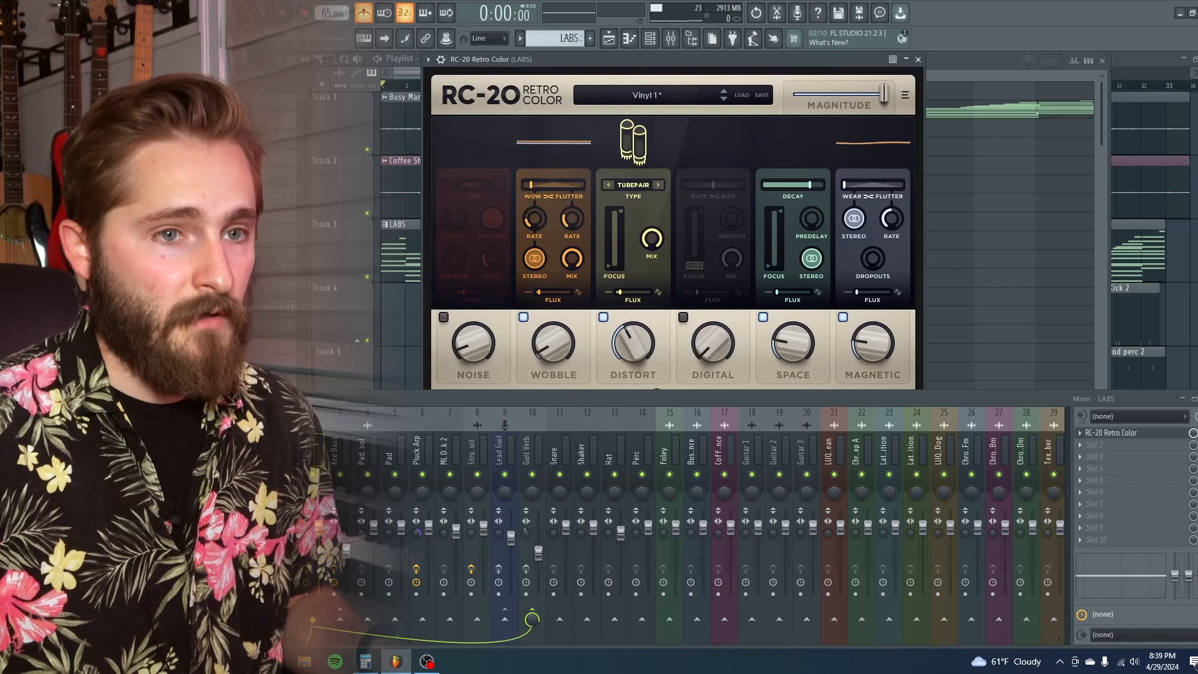
{"action": "key", "text": "F9"}
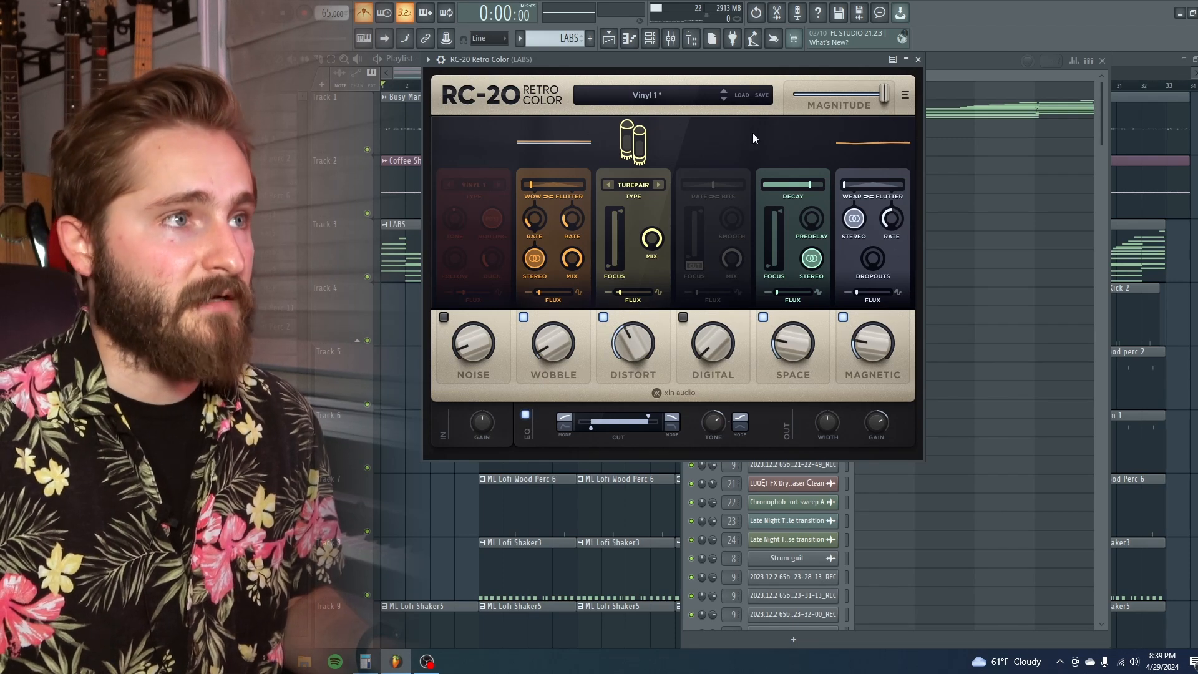
{"action": "key", "text": "F9"}
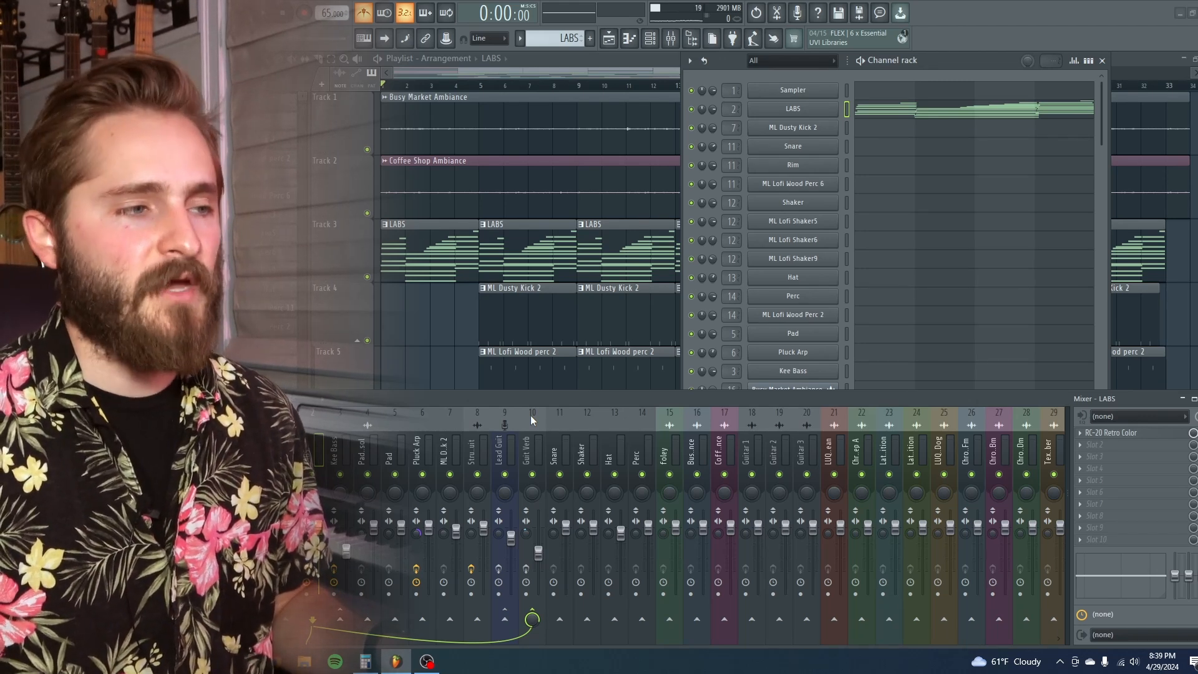
Review ValhallaSupermassive, Fruity parametric EQ 2 and Fruity Limiter on the Guit Verb track, and close the channel rack and mixer
{"action": "left_click", "coordinate": [532, 419]}
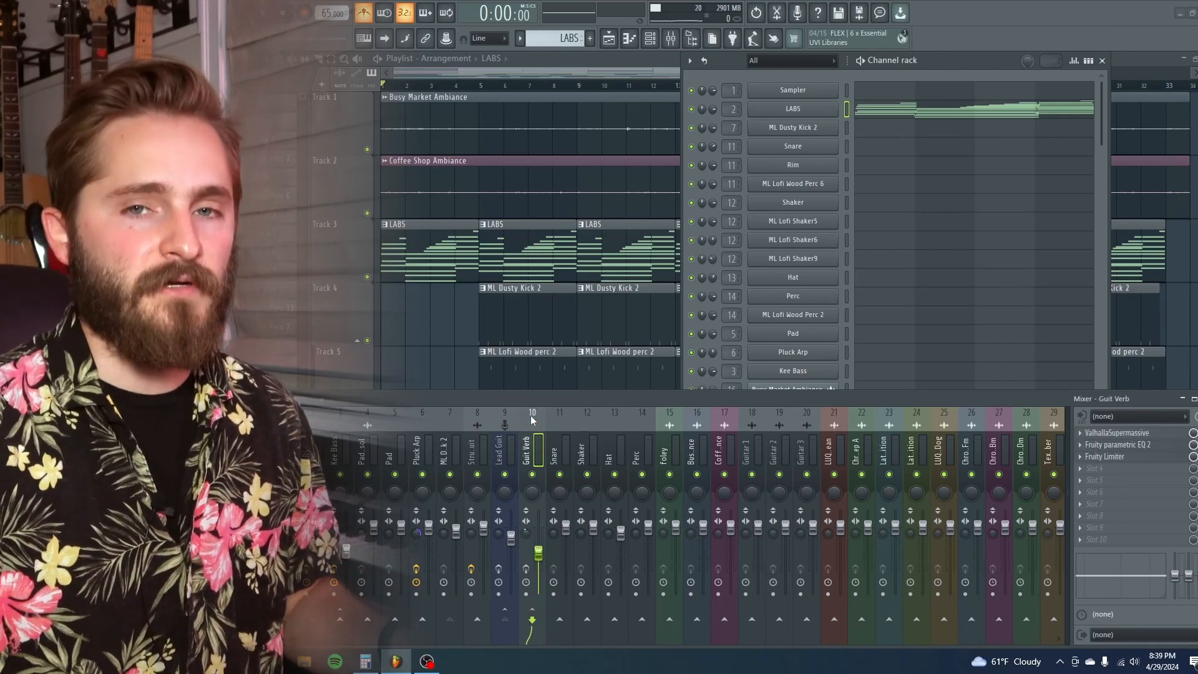
{"action": "left_click", "coordinate": [1123, 433]}
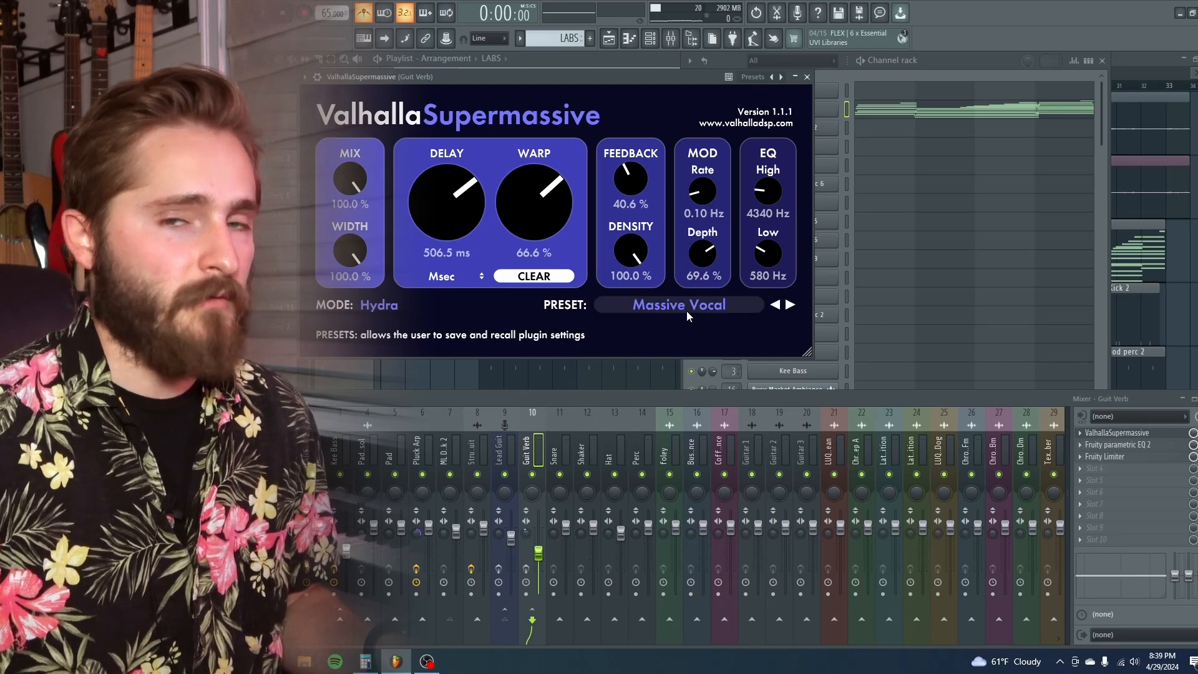
{"action": "left_click", "coordinate": [1117, 444]}
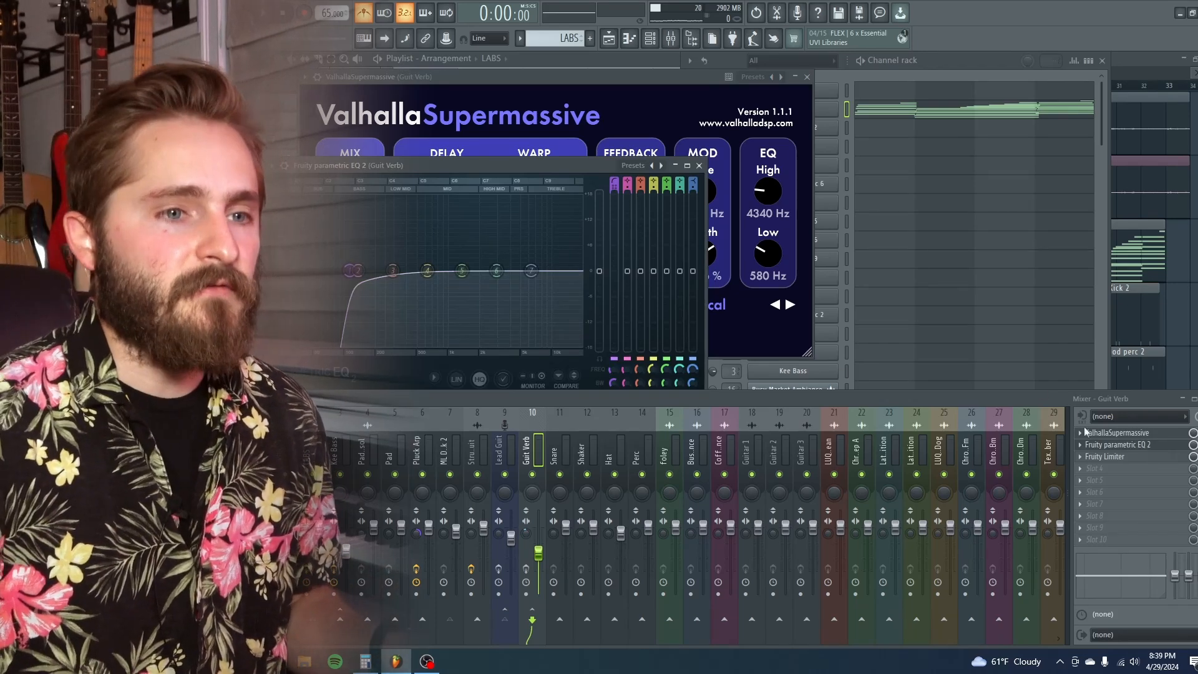
{"action": "left_click", "coordinate": [1147, 458]}
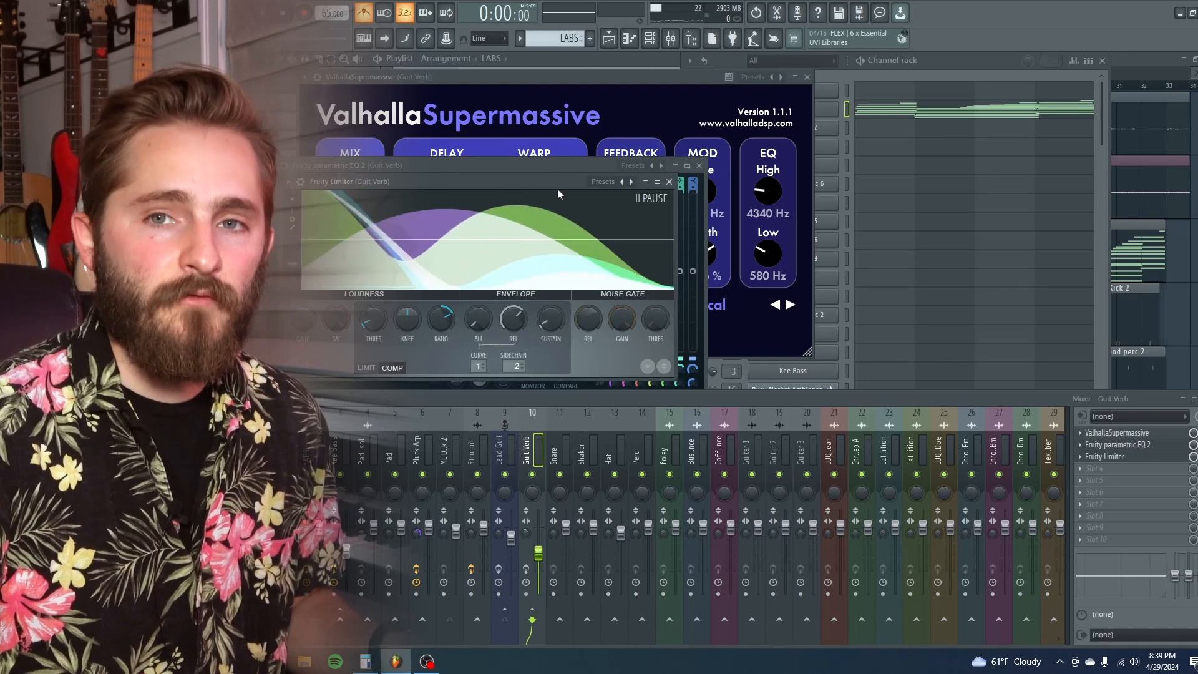
{"action": "left_click", "coordinate": [515, 366]}
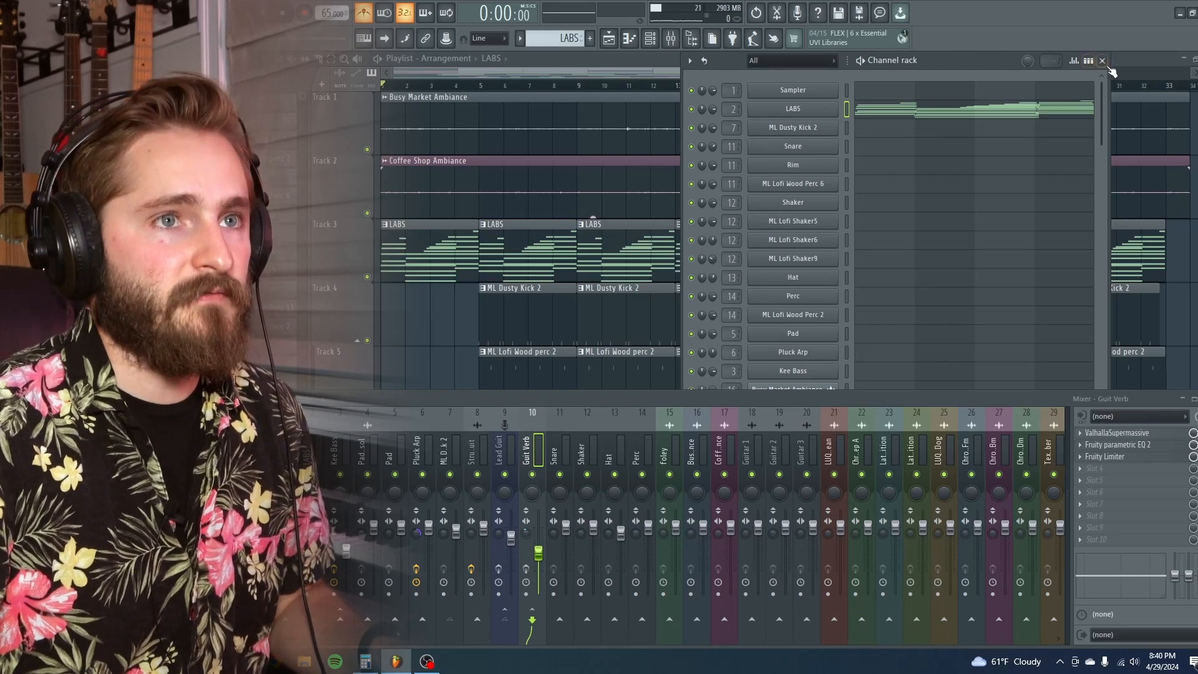
{"action": "left_click", "coordinate": [1102, 60]}
{"action": "left_click", "coordinate": [1197, 398]}
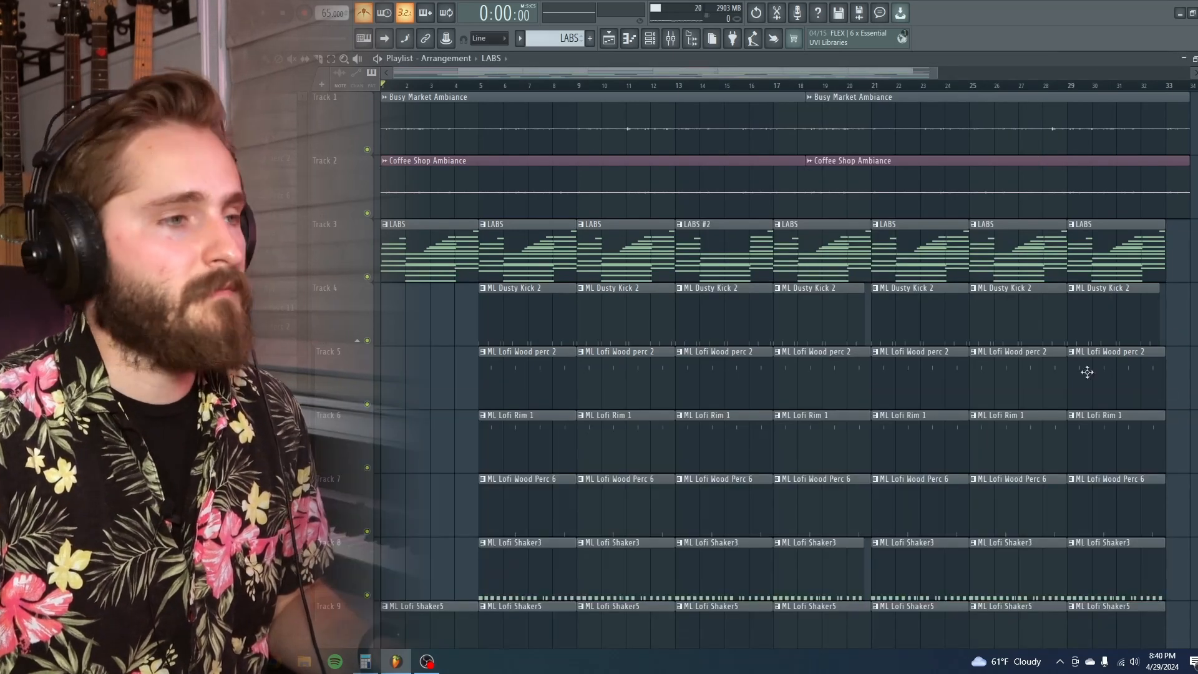
Play the soloed LABS part and switch the Guit Verb track's effects during playback to compare the sound
{"action": "scroll", "coordinate": [478, 361], "scroll_direction": "down", "scroll_amount": 2}
{"action": "scroll", "coordinate": [450, 351], "scroll_direction": "up", "scroll_amount": 2}
{"action": "scroll", "coordinate": [445, 352], "scroll_direction": "down", "scroll_amount": 4}
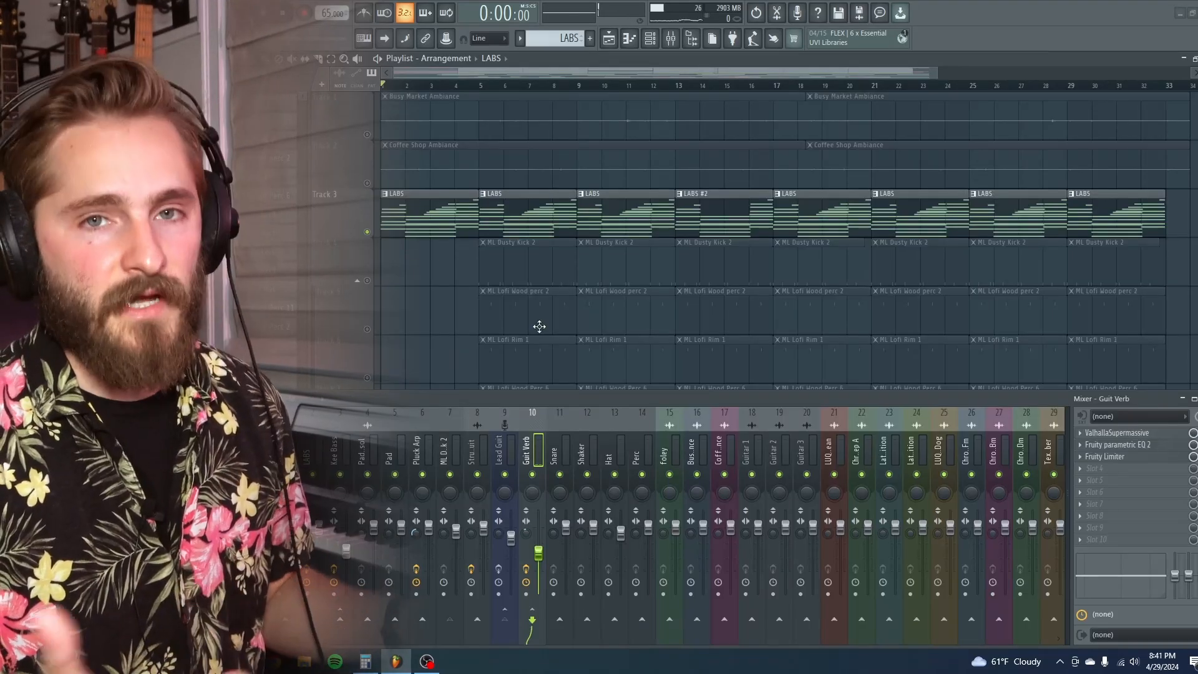
{"action": "key", "text": "space"}
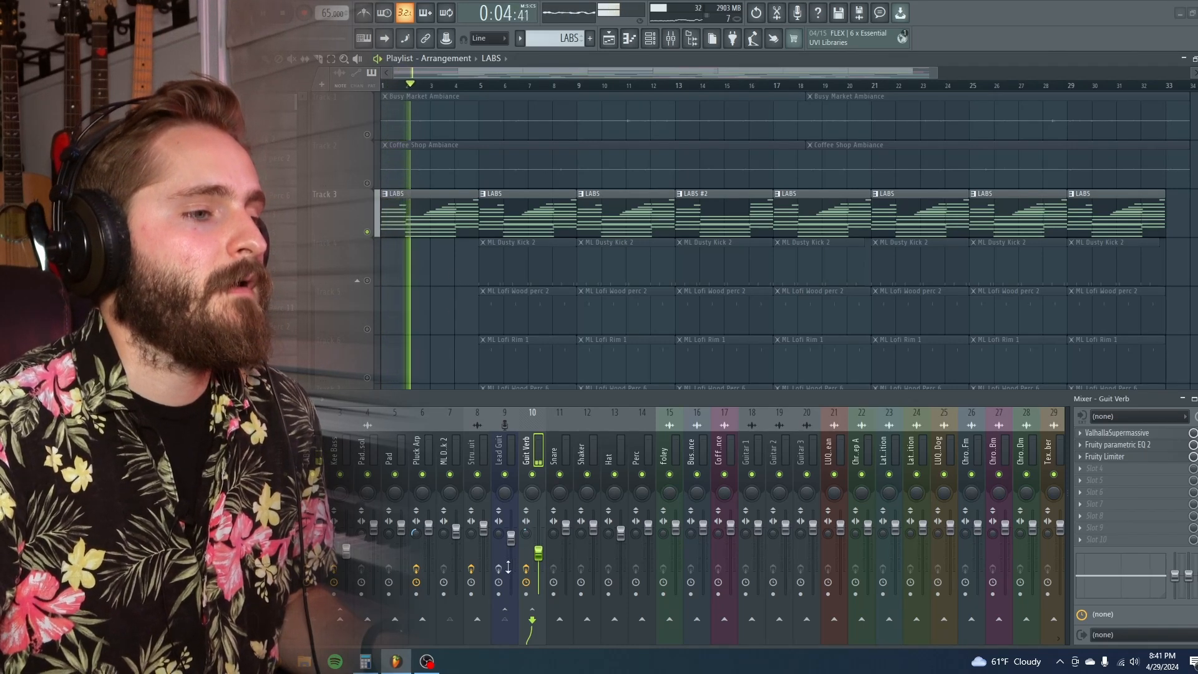
{"action": "left_click", "coordinate": [528, 570]}
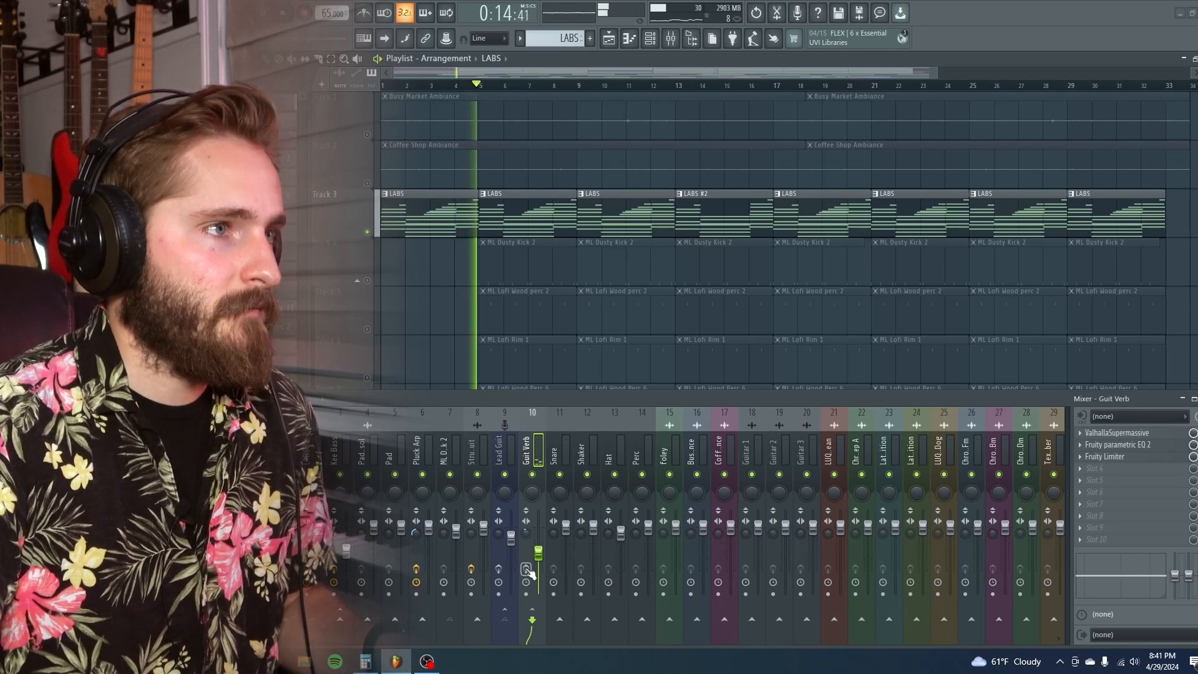
{"action": "key", "text": "space"}
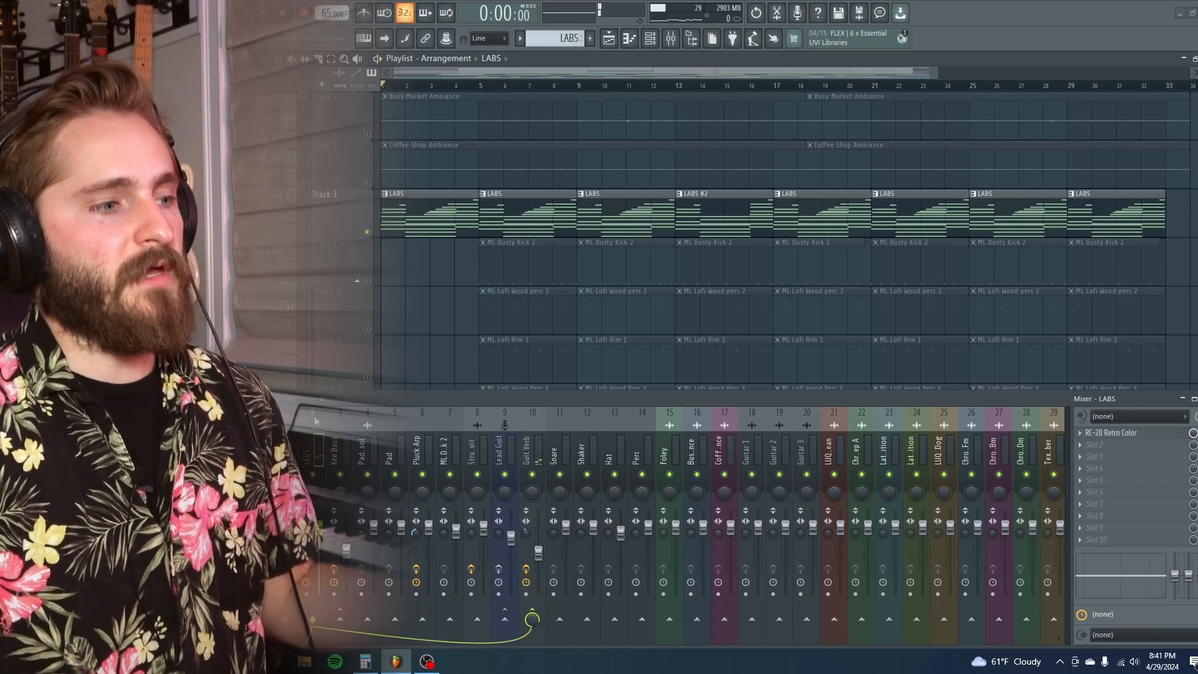
Select the LABS mixer track, close the mixer and unsolo the LABS playlist track
{"action": "left_click", "coordinate": [313, 415]}
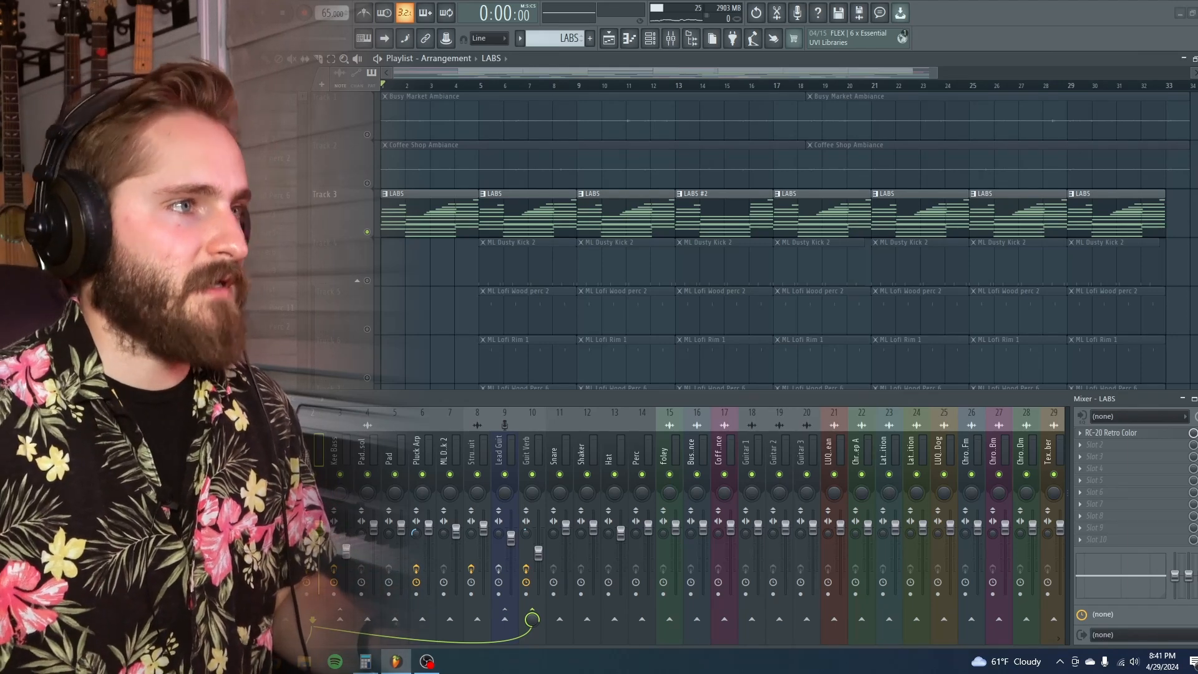
{"action": "key", "text": "F9"}
{"action": "scroll", "coordinate": [369, 186], "scroll_direction": "down", "scroll_amount": 1}
{"action": "right_click", "coordinate": [368, 184]}
Open the Pad channel's synth, review its voice and effects settings, and close it along with the channel rack
{"action": "scroll", "coordinate": [444, 262], "scroll_direction": "down", "scroll_amount": 11}
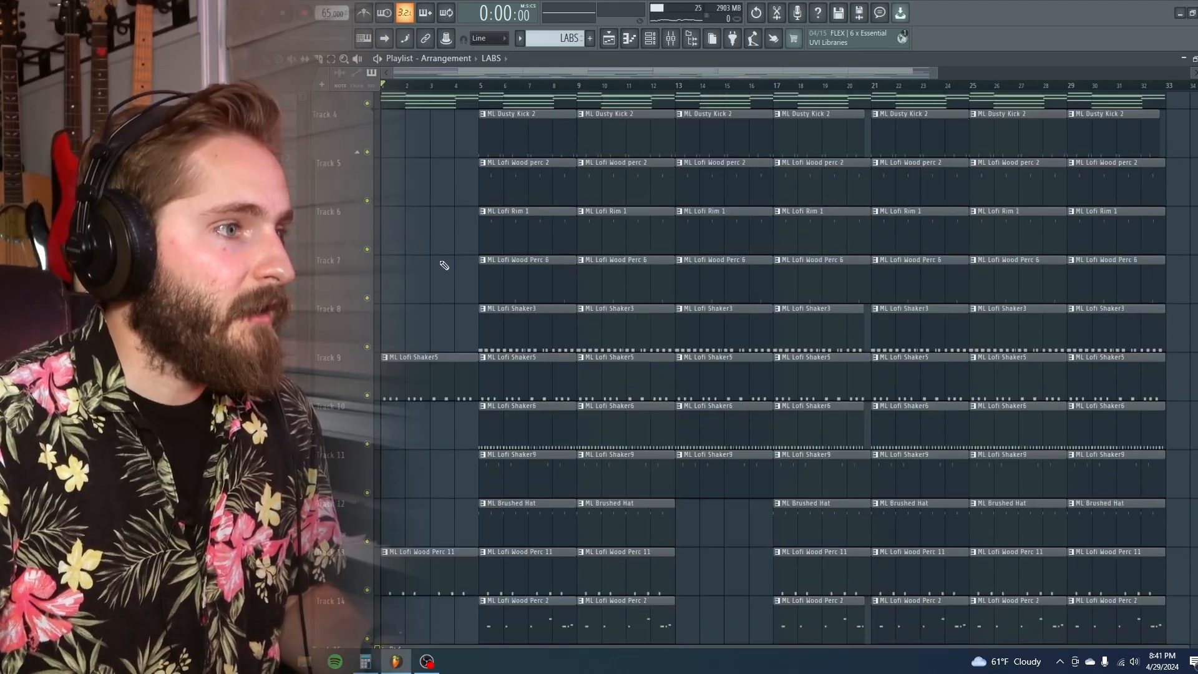
{"action": "scroll", "coordinate": [499, 290], "scroll_direction": "up", "scroll_amount": 2}
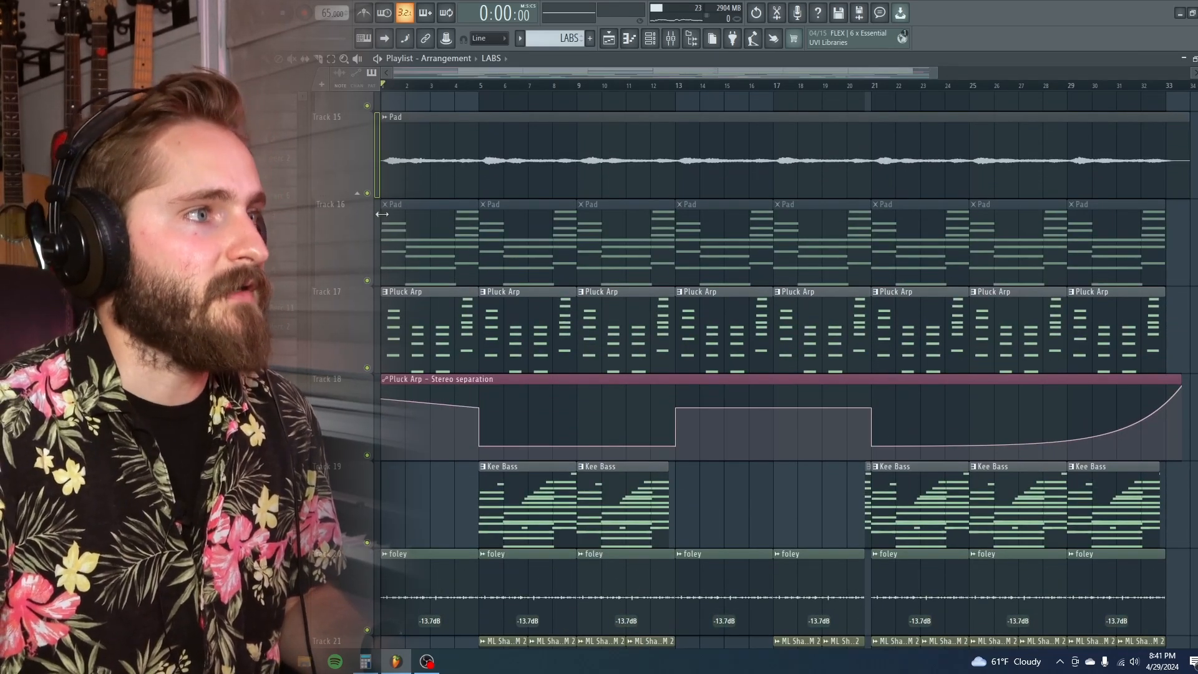
{"action": "left_click", "coordinate": [649, 40]}
{"action": "left_click", "coordinate": [778, 334]}
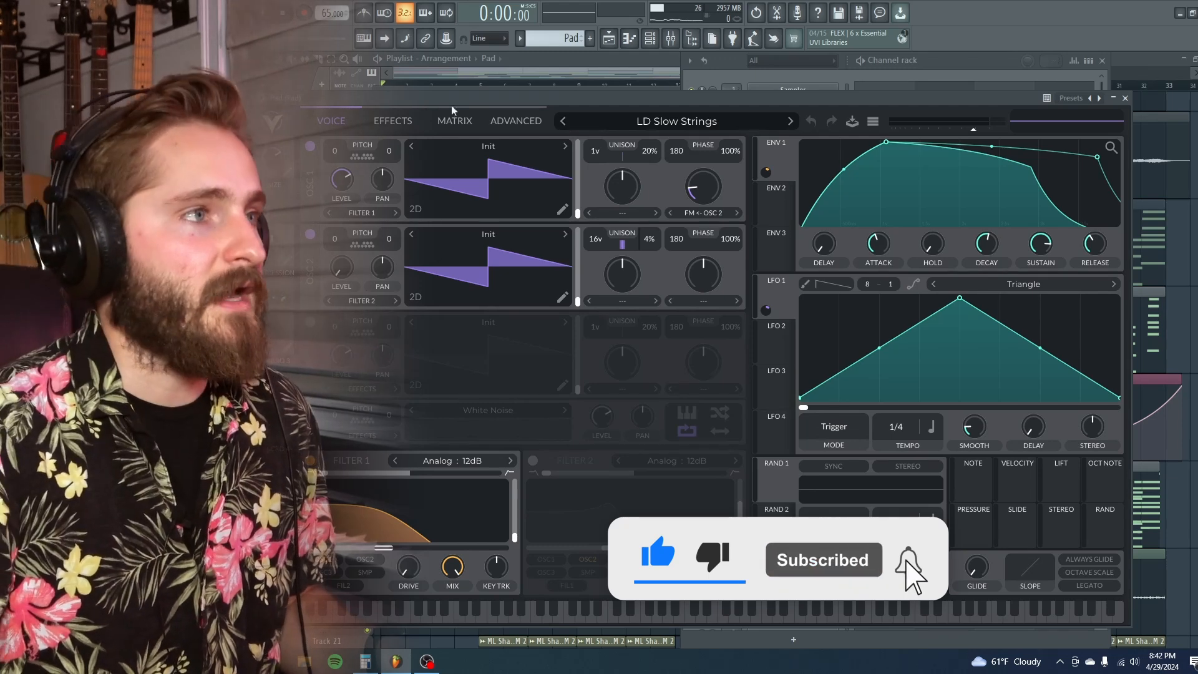
{"action": "left_click", "coordinate": [392, 122]}
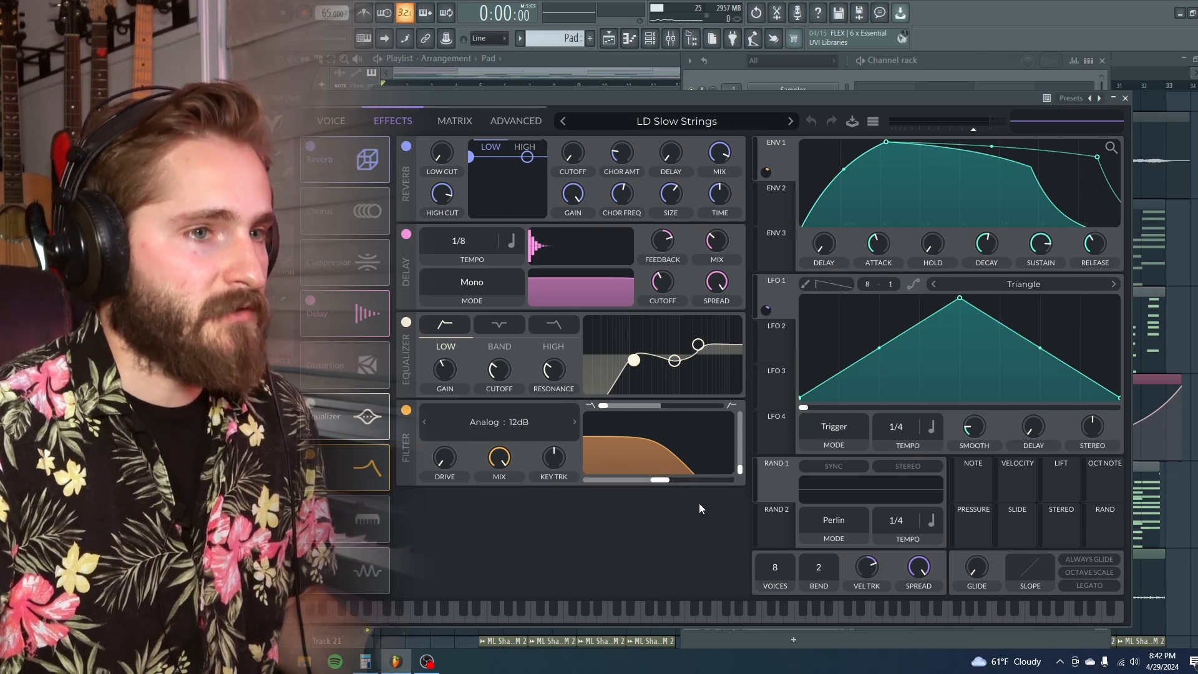
{"action": "left_click", "coordinate": [1125, 98]}
{"action": "left_click", "coordinate": [1102, 60]}
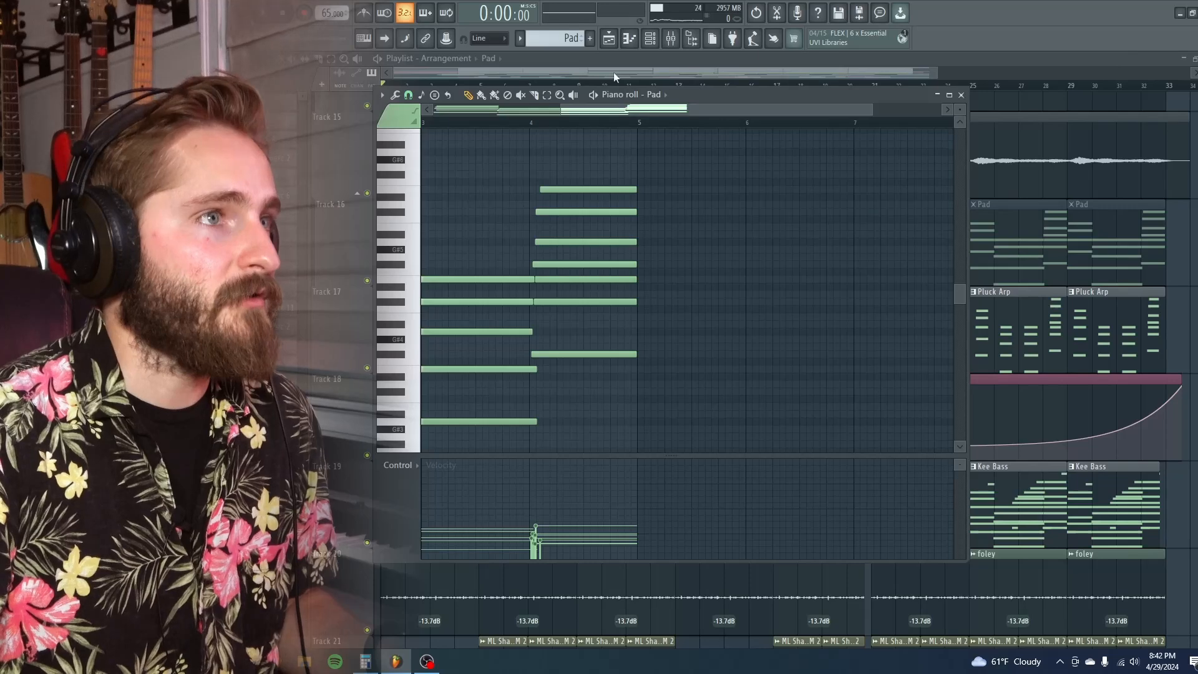
Examine the Pad pattern's chord notes in the piano roll and close it to return to the playlist
{"action": "key", "text": "F9"}
{"action": "key", "text": "F9"}
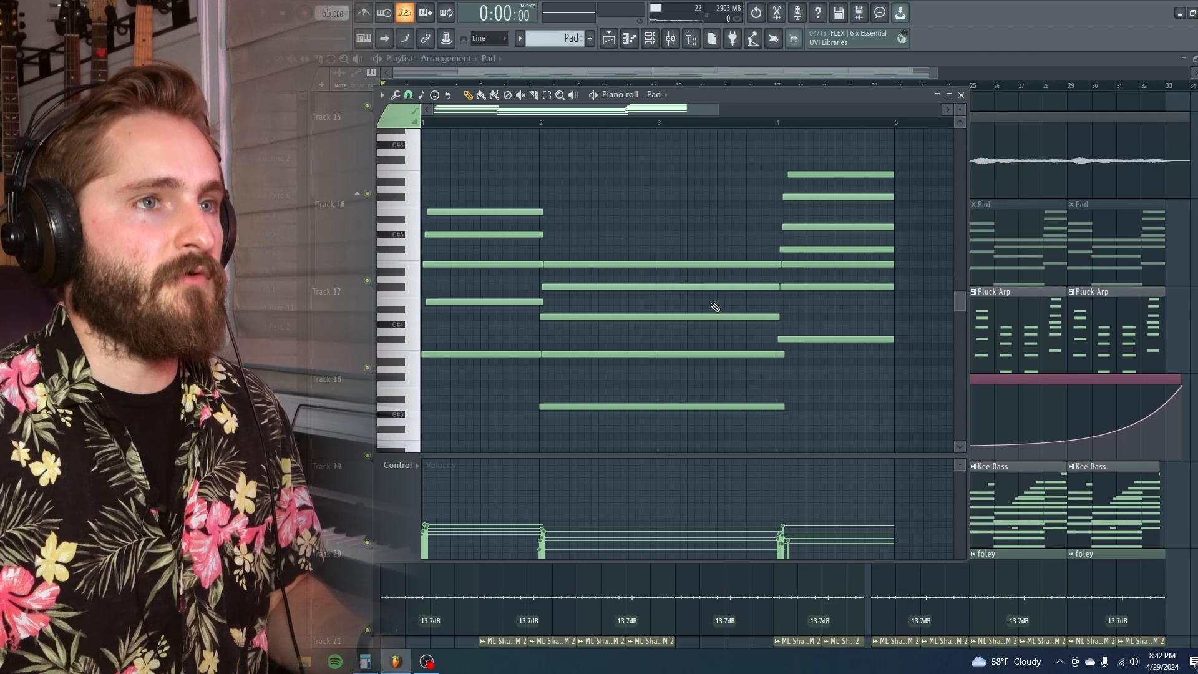
{"action": "left_click", "coordinate": [961, 95]}
{"action": "scroll", "coordinate": [402, 225], "scroll_direction": "up", "scroll_amount": 4}
{"action": "scroll", "coordinate": [402, 225], "scroll_direction": "down", "scroll_amount": 3}
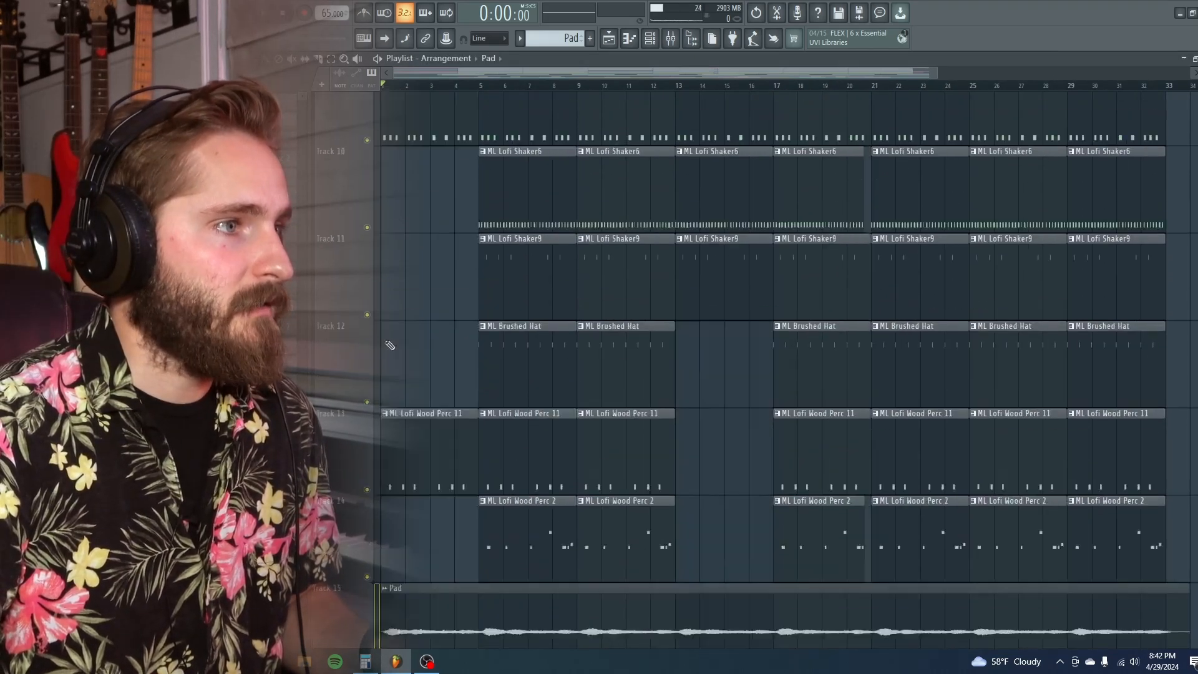
{"action": "scroll", "coordinate": [401, 286], "scroll_direction": "up", "scroll_amount": 10}
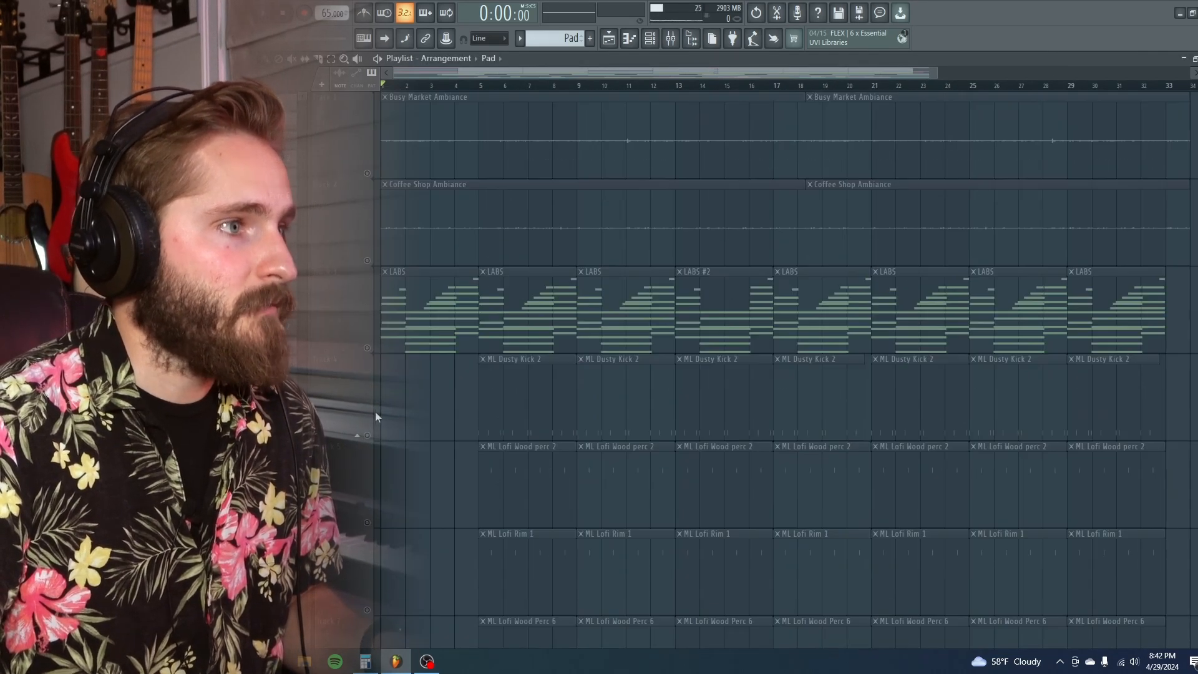
Play the unmuted playlist parts, open the Pluck Arp channel's Serum synth and inspect its second envelope
{"action": "scroll", "coordinate": [414, 350], "scroll_direction": "down", "scroll_amount": 6}
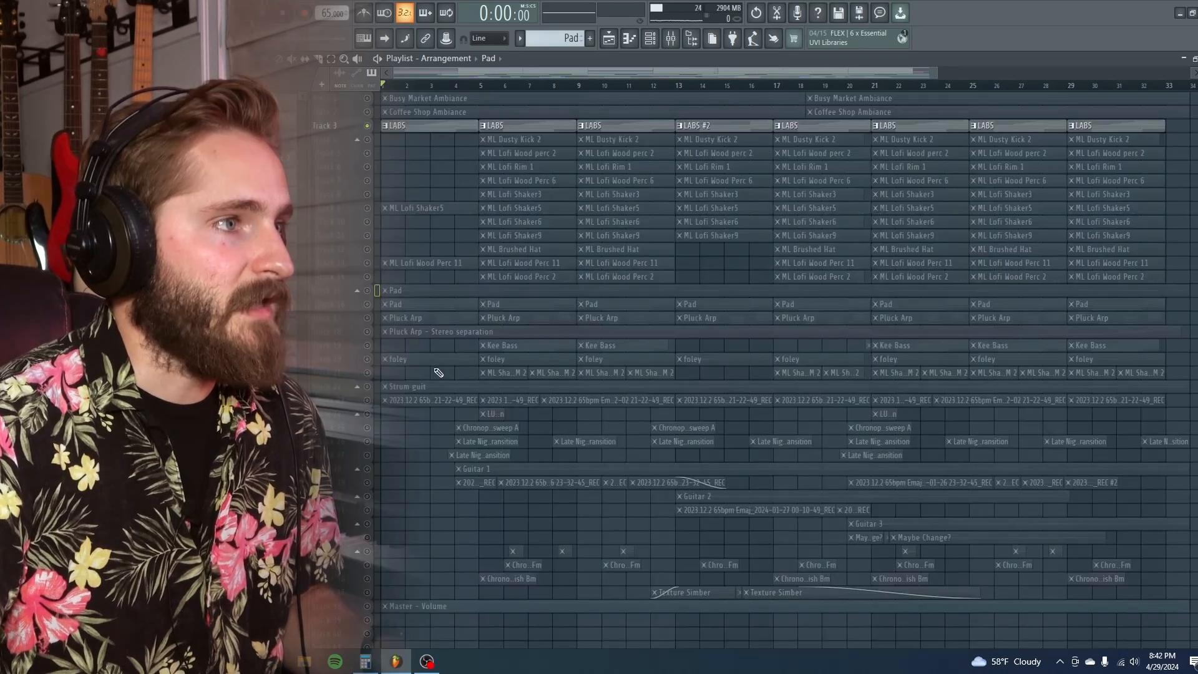
{"action": "key", "text": "space"}
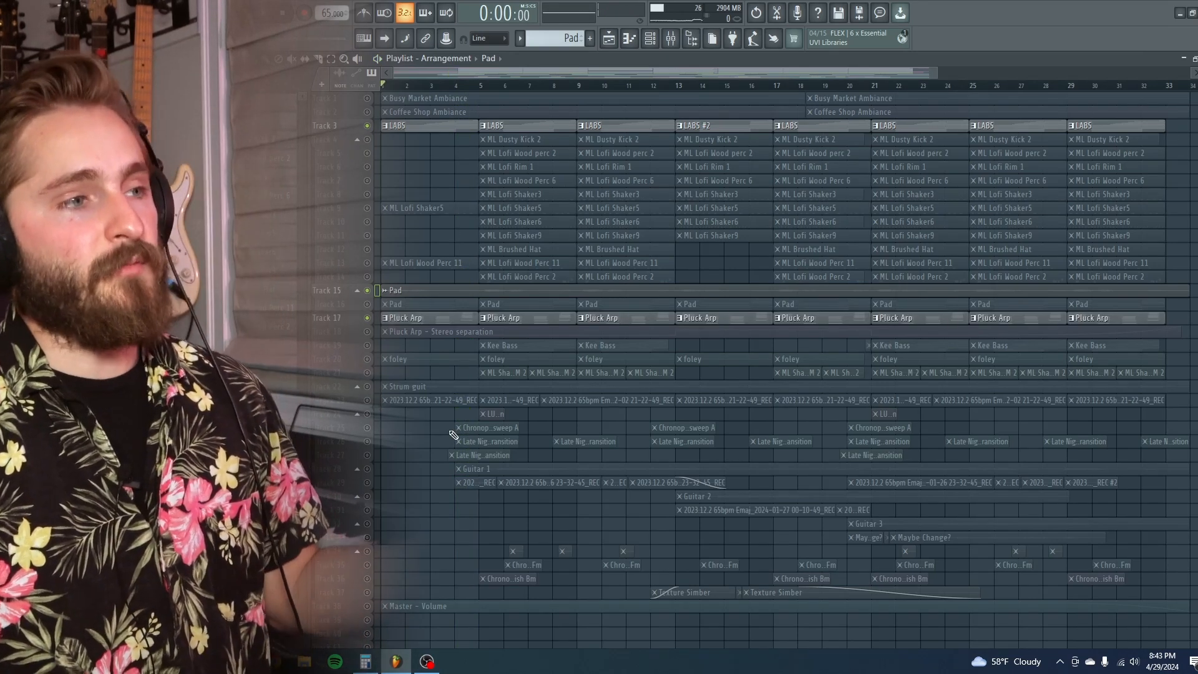
{"action": "double_click", "coordinate": [468, 319]}
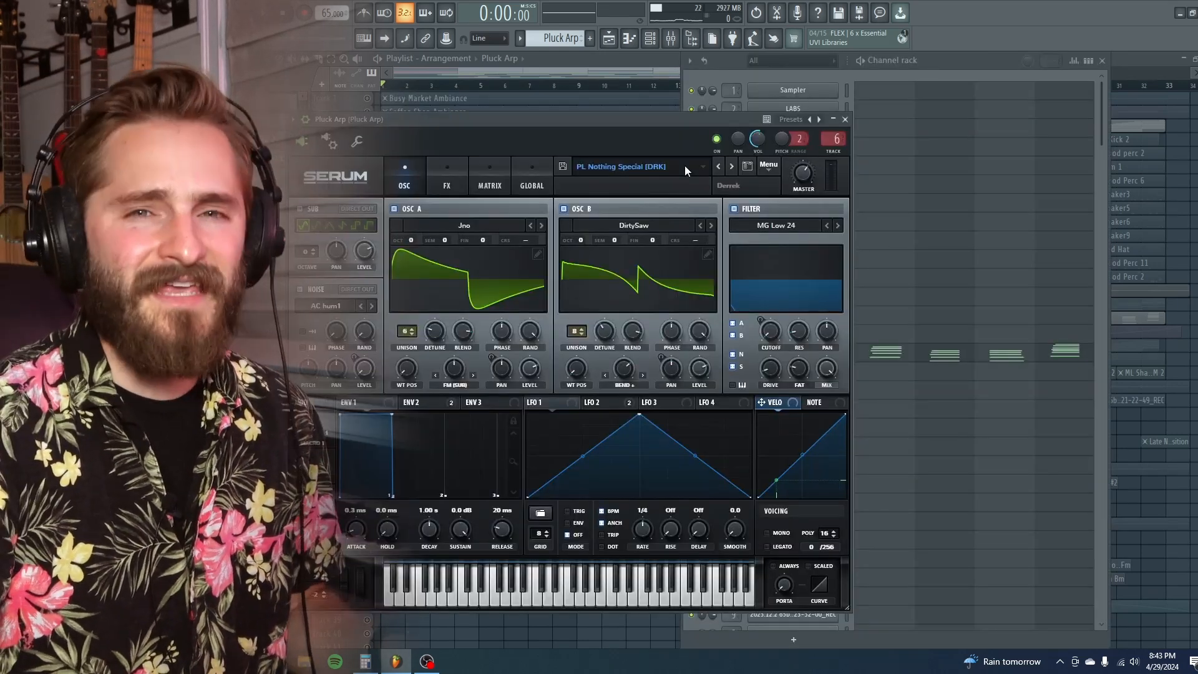
{"action": "left_click_drag", "start_coordinate": [458, 121], "coordinate": [473, 108]}
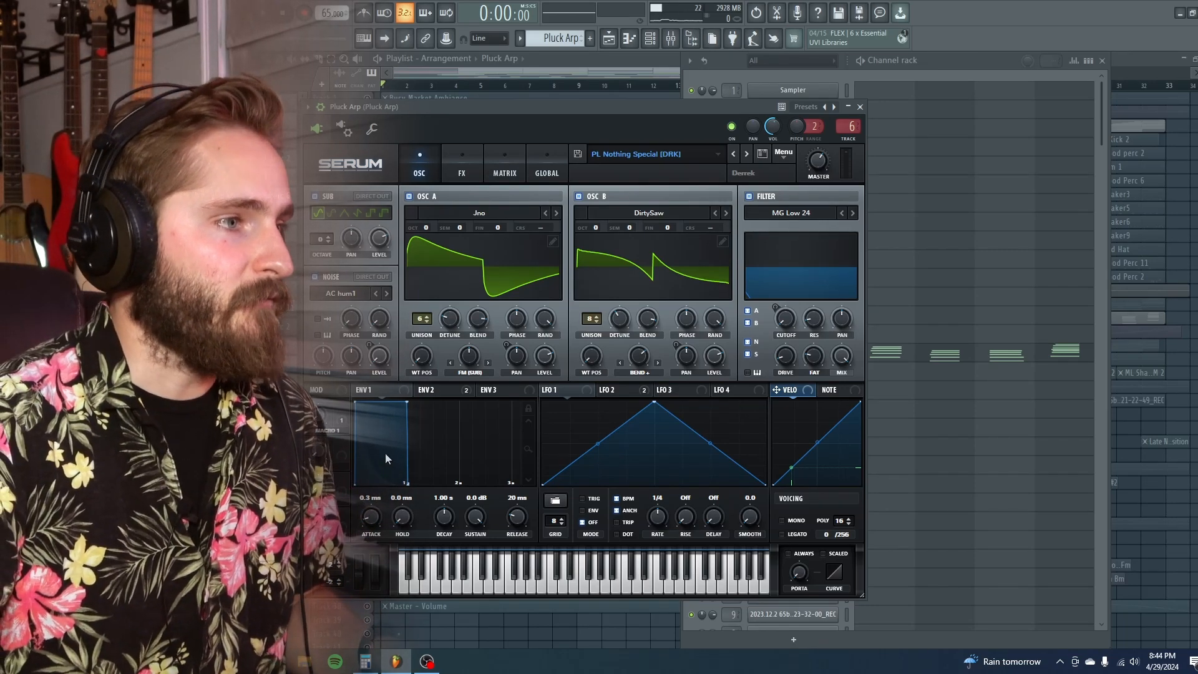
{"action": "left_click", "coordinate": [448, 395]}
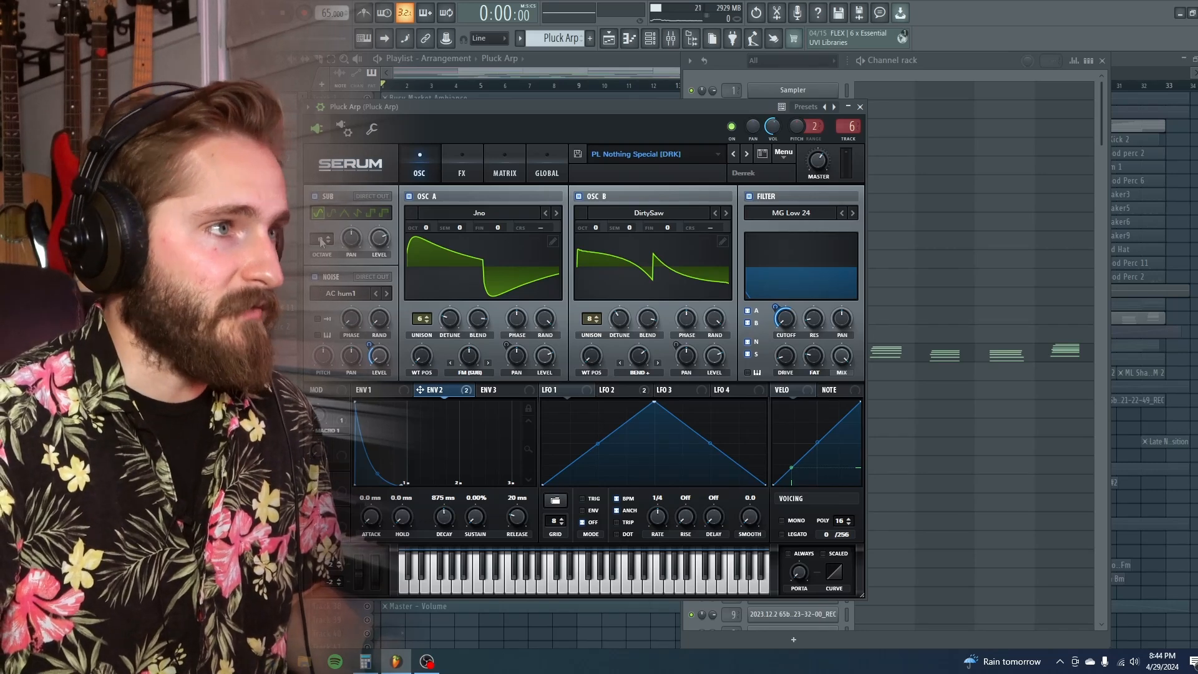
Review the Pluck Arp synth's effects rack from Hyper/Dimension down to Filter
{"action": "left_click", "coordinate": [477, 169]}
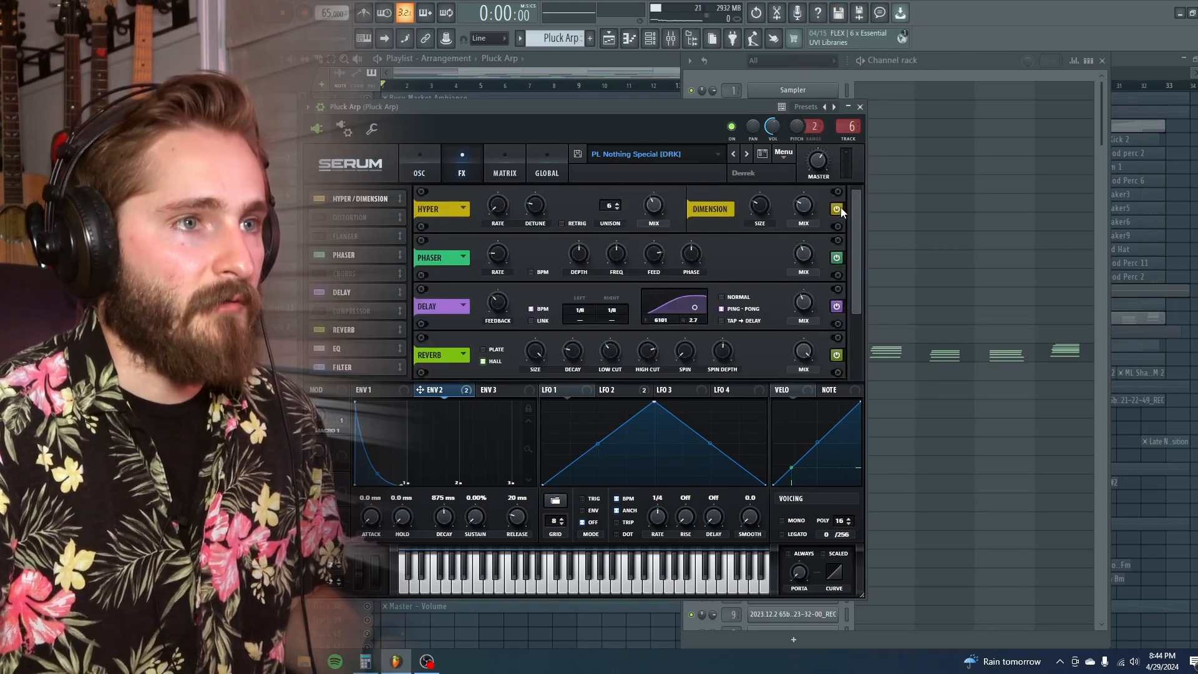
{"action": "scroll", "coordinate": [851, 219], "scroll_direction": "down", "scroll_amount": 5}
{"action": "scroll", "coordinate": [847, 256], "scroll_direction": "down", "scroll_amount": 2}
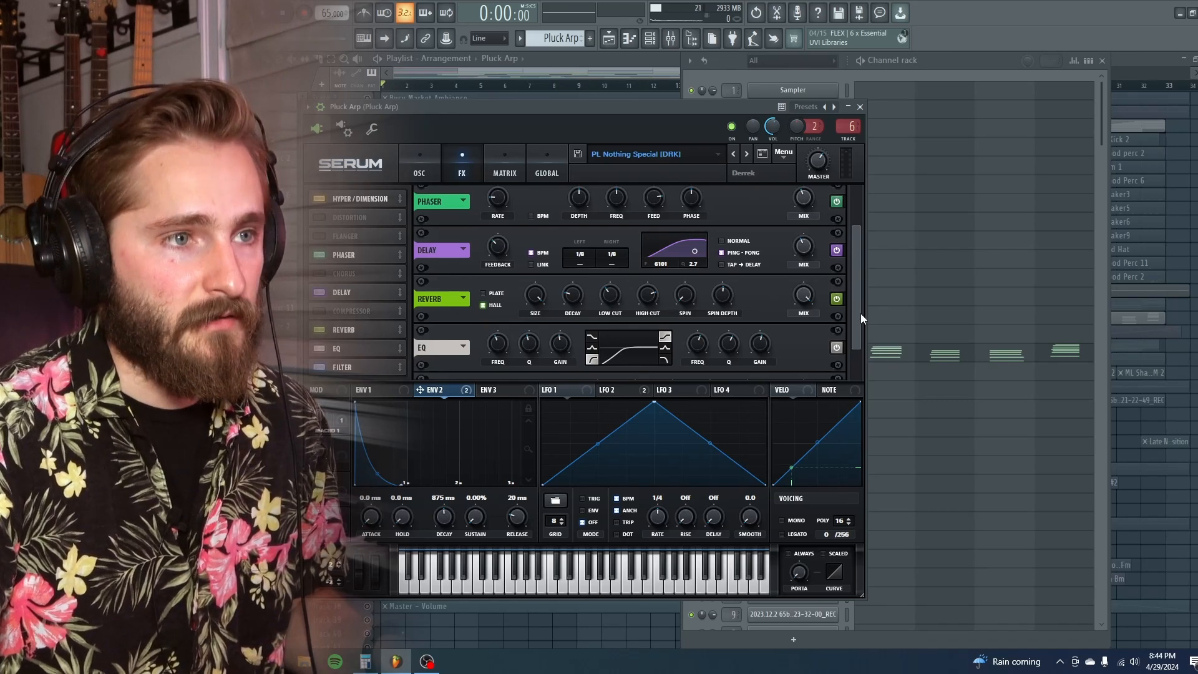
{"action": "left_click_drag", "start_coordinate": [860, 313], "coordinate": [856, 357]}
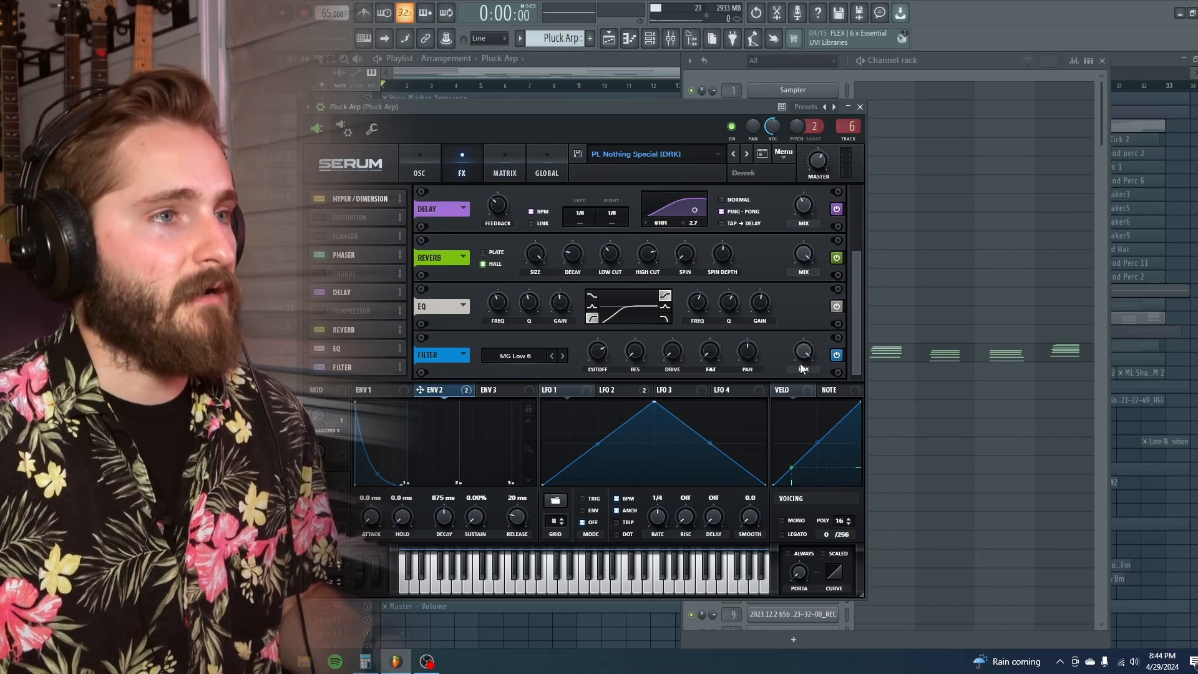
{"action": "left_click_drag", "start_coordinate": [856, 299], "coordinate": [825, 223]}
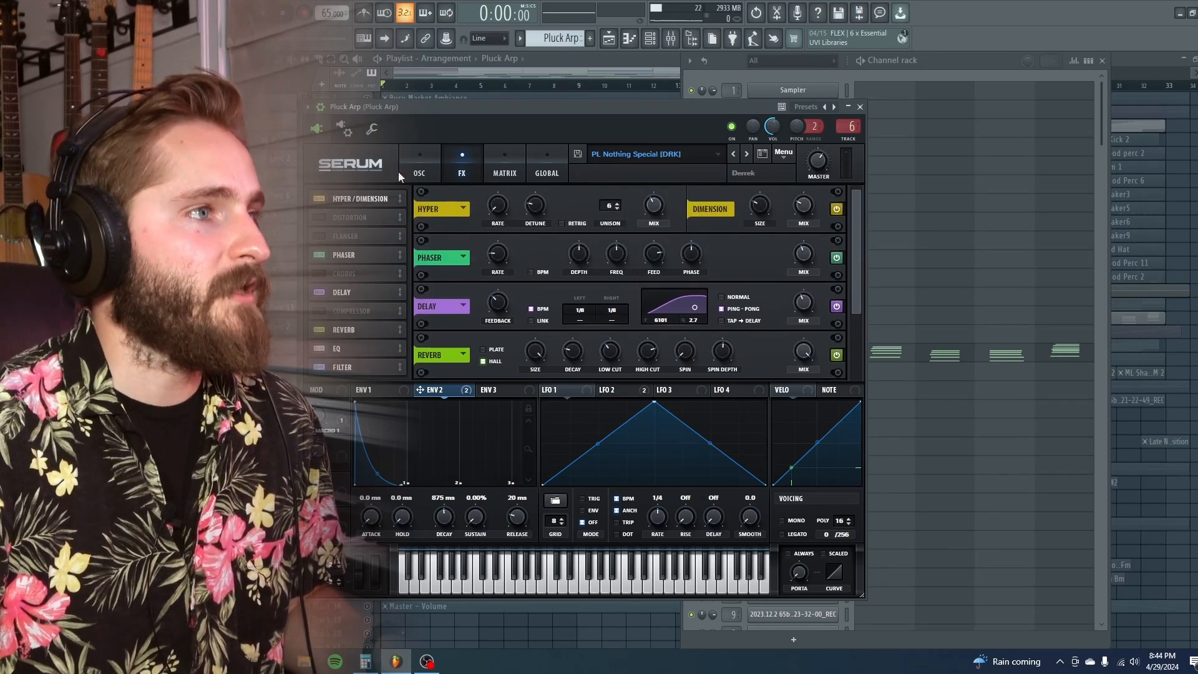
Check the Pluck Arp channel's Arpeggiator settings, return to its Serum oscillator view and close the synth
{"action": "left_click", "coordinate": [372, 128]}
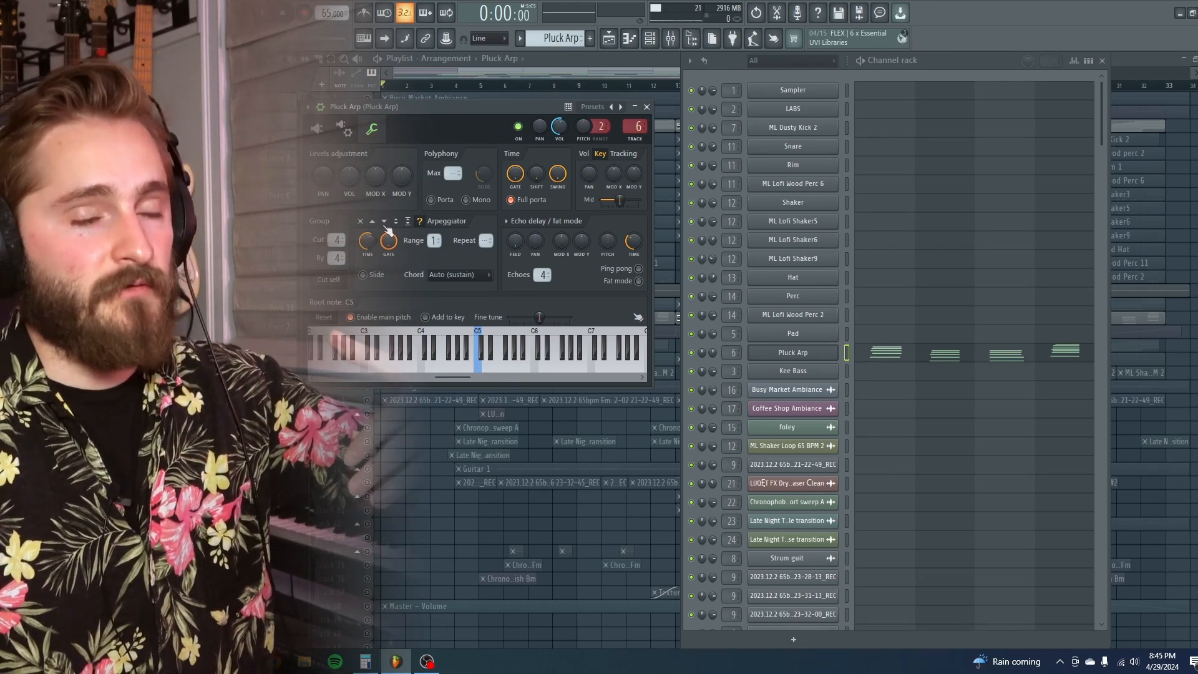
{"action": "left_click", "coordinate": [395, 222]}
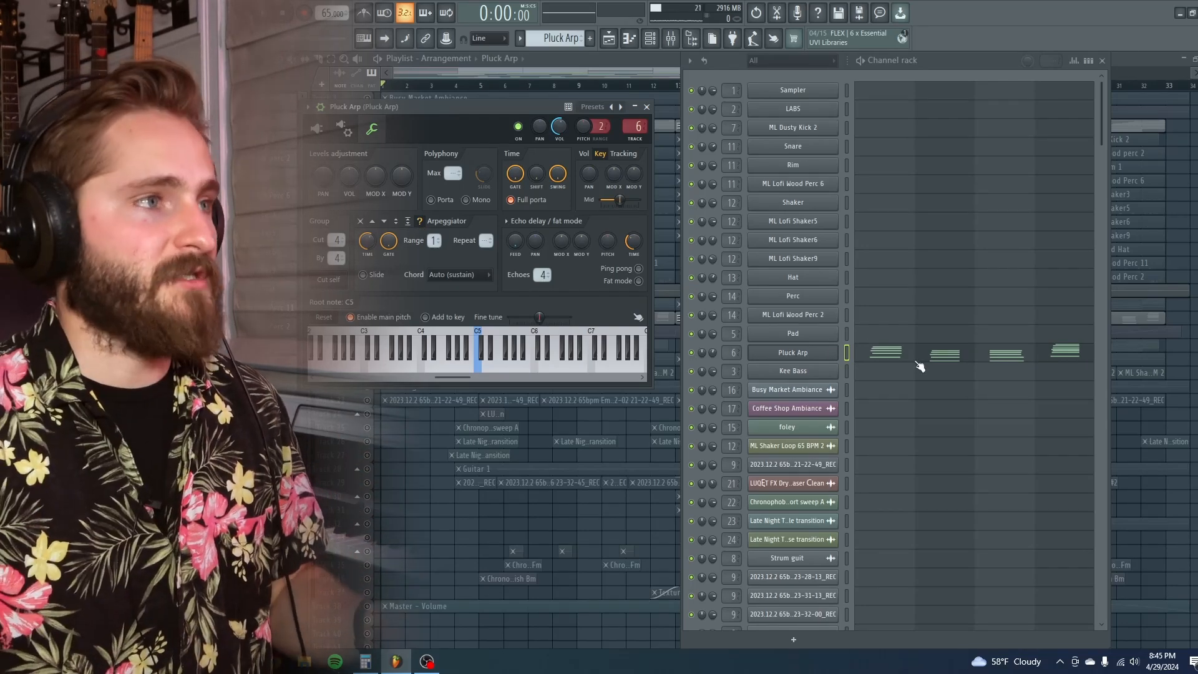
{"action": "left_click", "coordinate": [317, 129]}
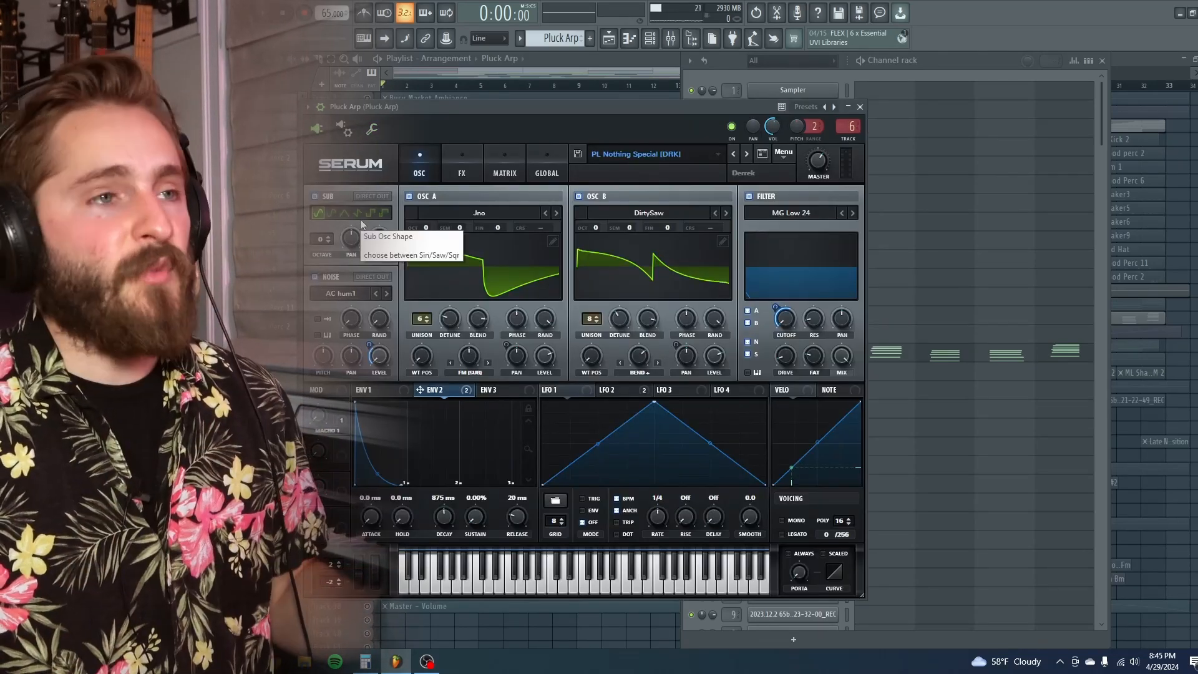
{"action": "left_click", "coordinate": [861, 107]}
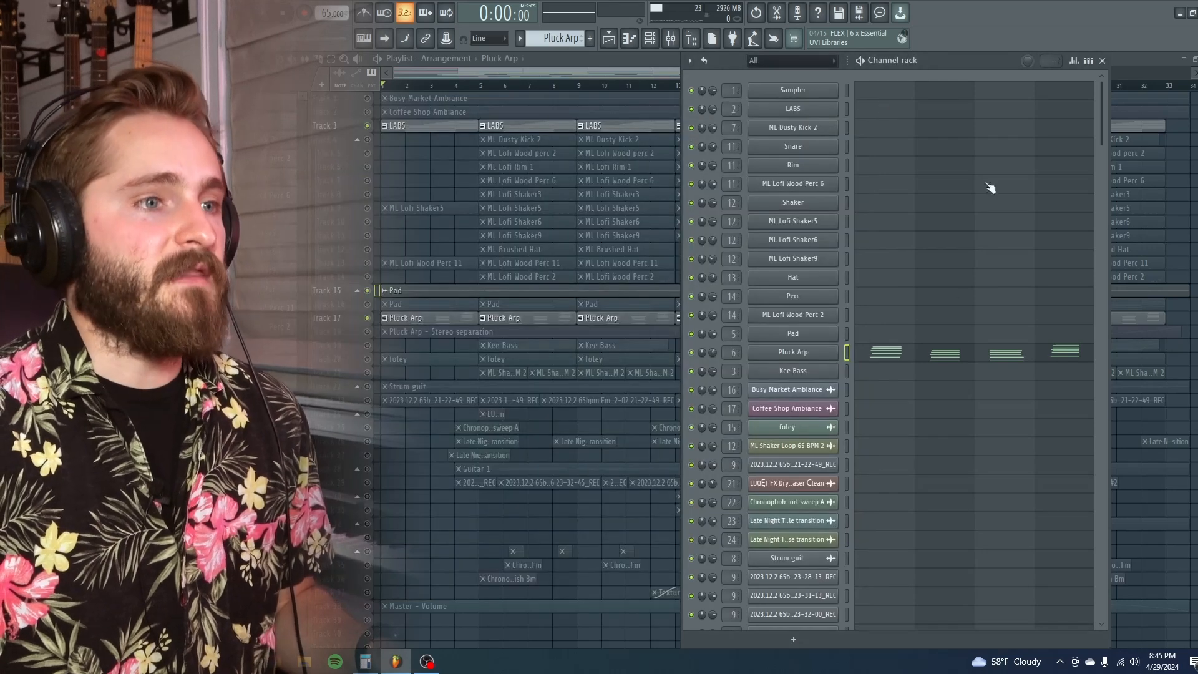
Show the Pluck Arp mixer track's effects, close the mixer and solo the Pluck Arp playlist track
{"action": "double_click", "coordinate": [729, 352]}
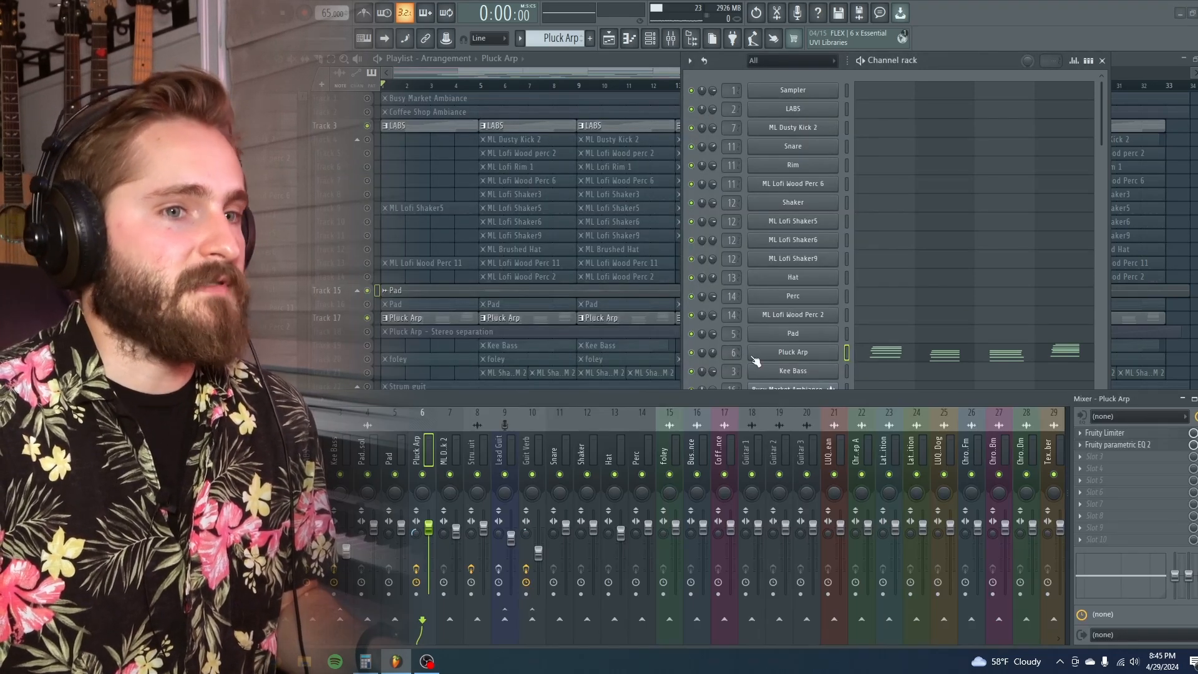
{"action": "key", "text": "F9"}
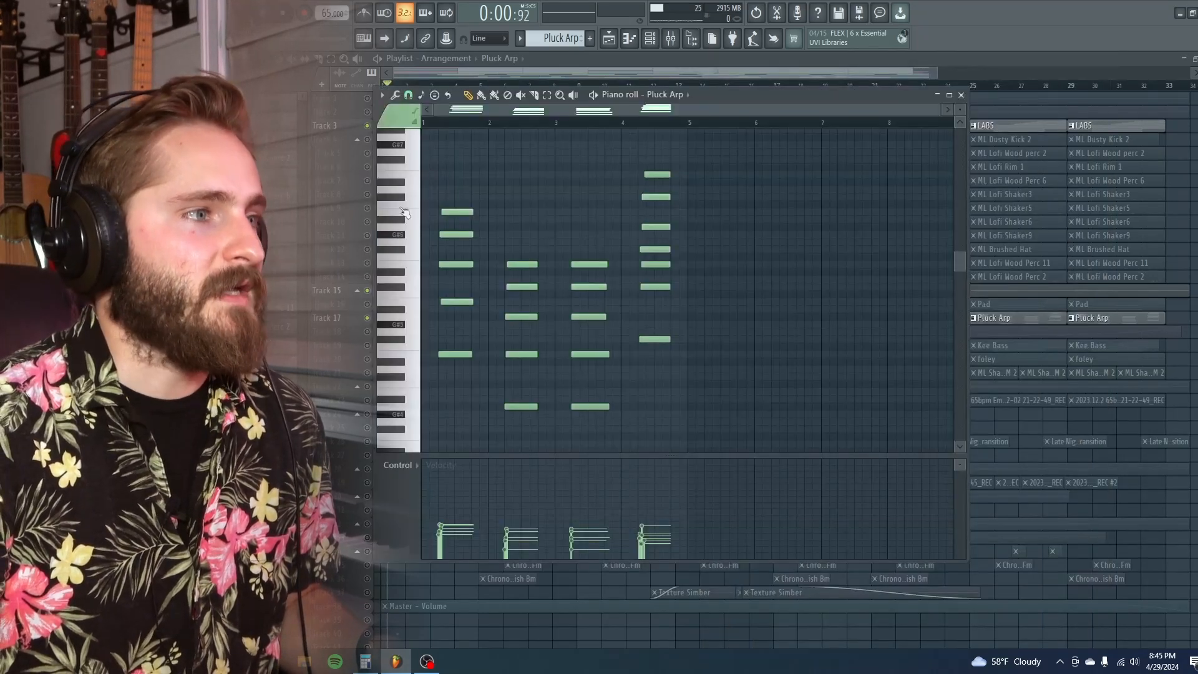
{"action": "left_click", "coordinate": [369, 322]}
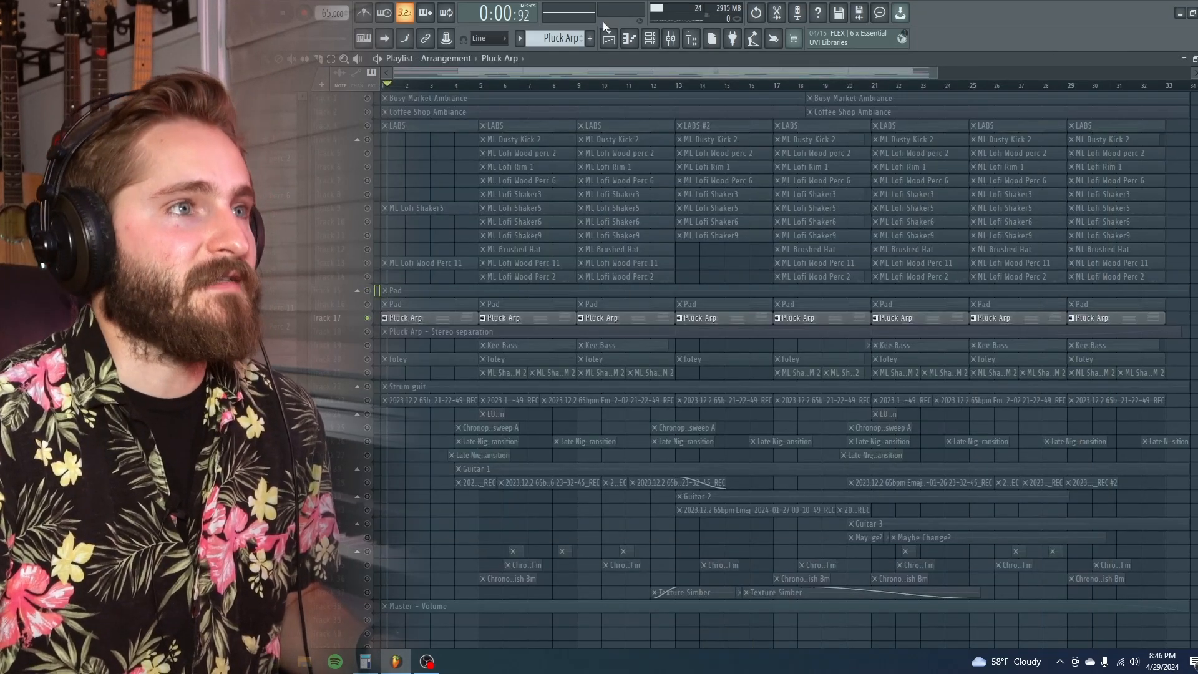
Open the Pluck Arp pattern in the piano roll, play its chord notes solo and close the piano roll
{"action": "left_click", "coordinate": [649, 38]}
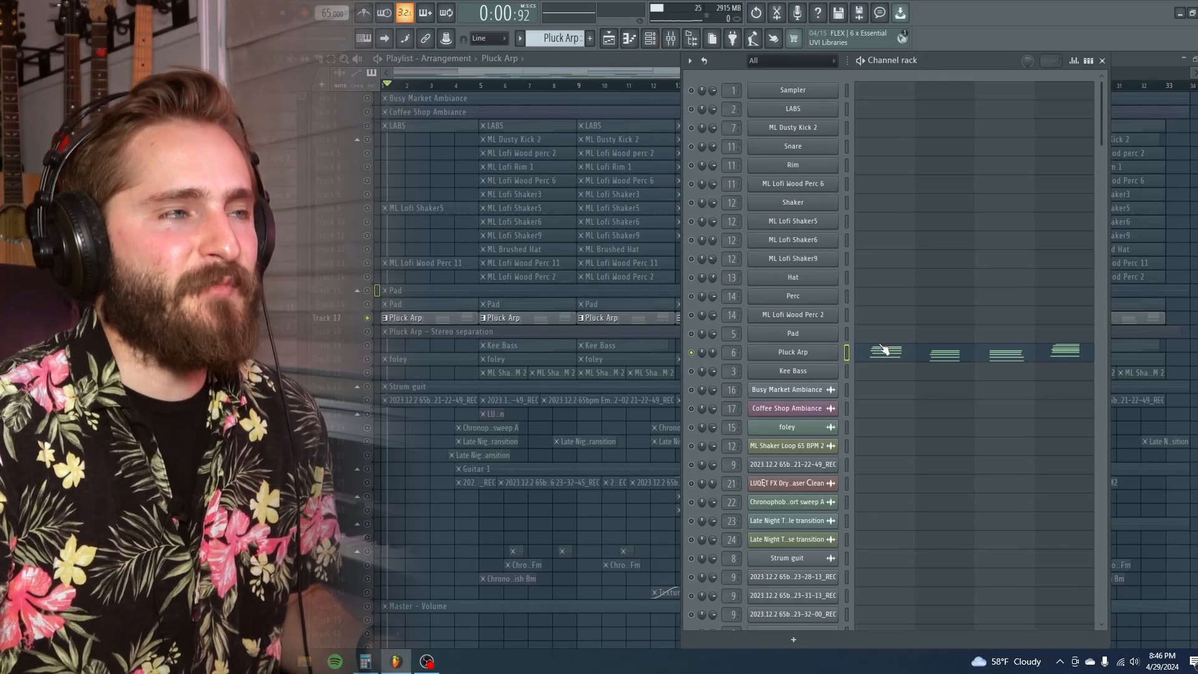
{"action": "left_click", "coordinate": [926, 362]}
{"action": "scroll", "coordinate": [449, 127], "scroll_direction": "up", "scroll_amount": 2}
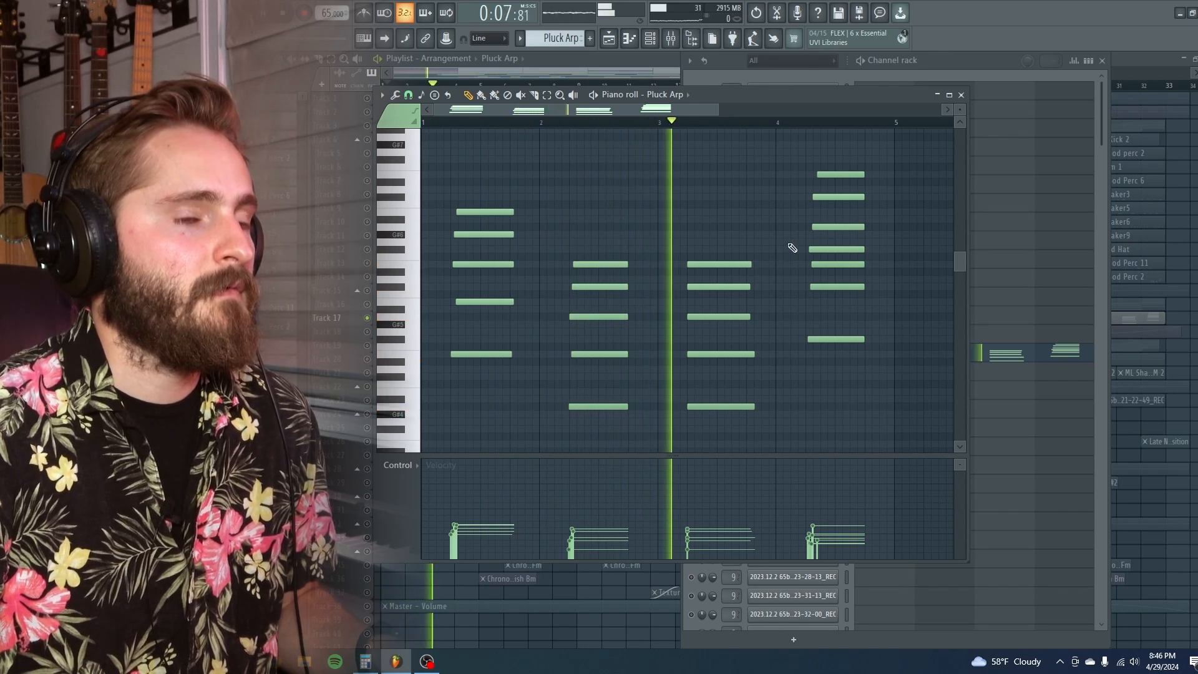
{"action": "key", "text": "space"}
{"action": "left_click", "coordinate": [964, 95]}
Switch off the Delay in the Pluck Arp synth's effects and play the soloed part to hear the difference
{"action": "left_click", "coordinate": [789, 353]}
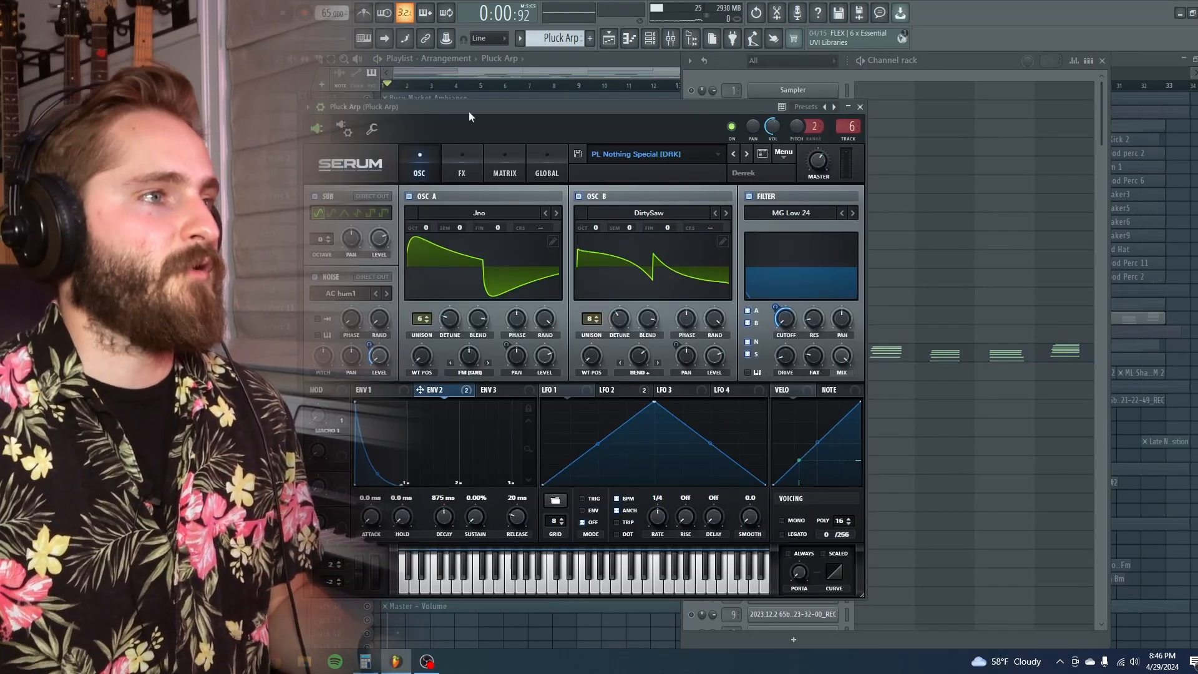
{"action": "left_click", "coordinate": [462, 168]}
{"action": "left_click_drag", "start_coordinate": [855, 261], "coordinate": [852, 289]}
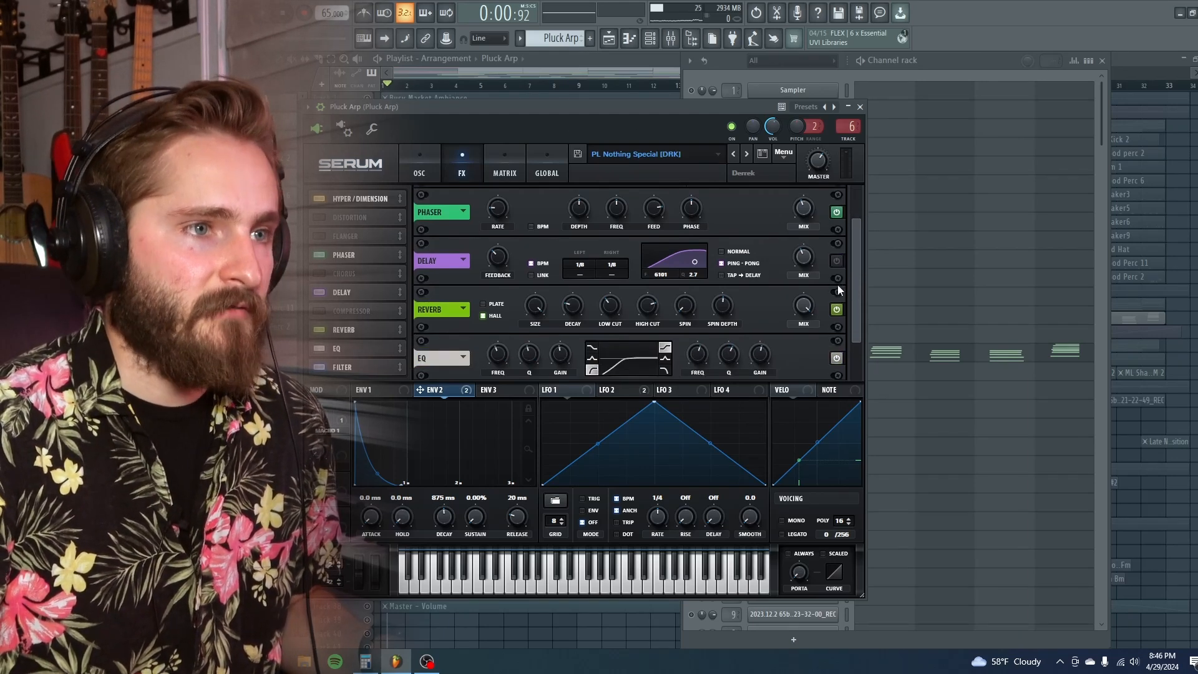
{"action": "left_click", "coordinate": [968, 60]}
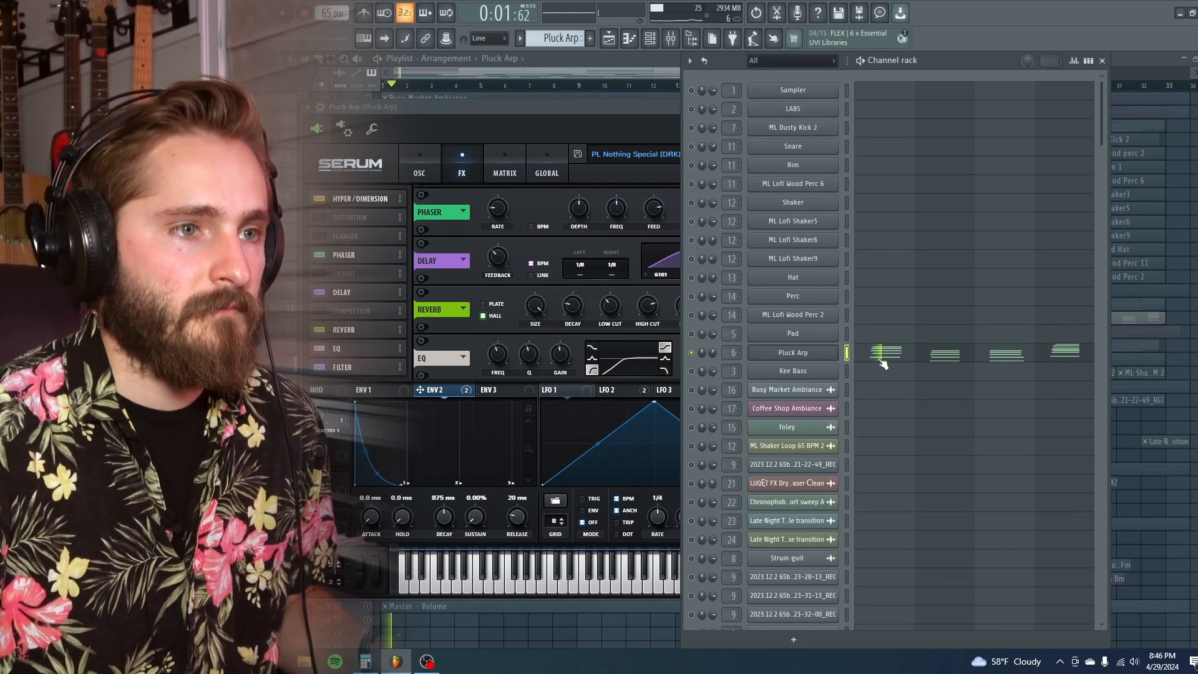
{"action": "key", "text": "space"}
Unmute the Pad and LABS playlist tracks and play them together with Pluck Arp while showing the mixer
{"action": "left_click", "coordinate": [425, 299]}
{"action": "left_click", "coordinate": [368, 290]}
{"action": "left_click", "coordinate": [367, 126]}
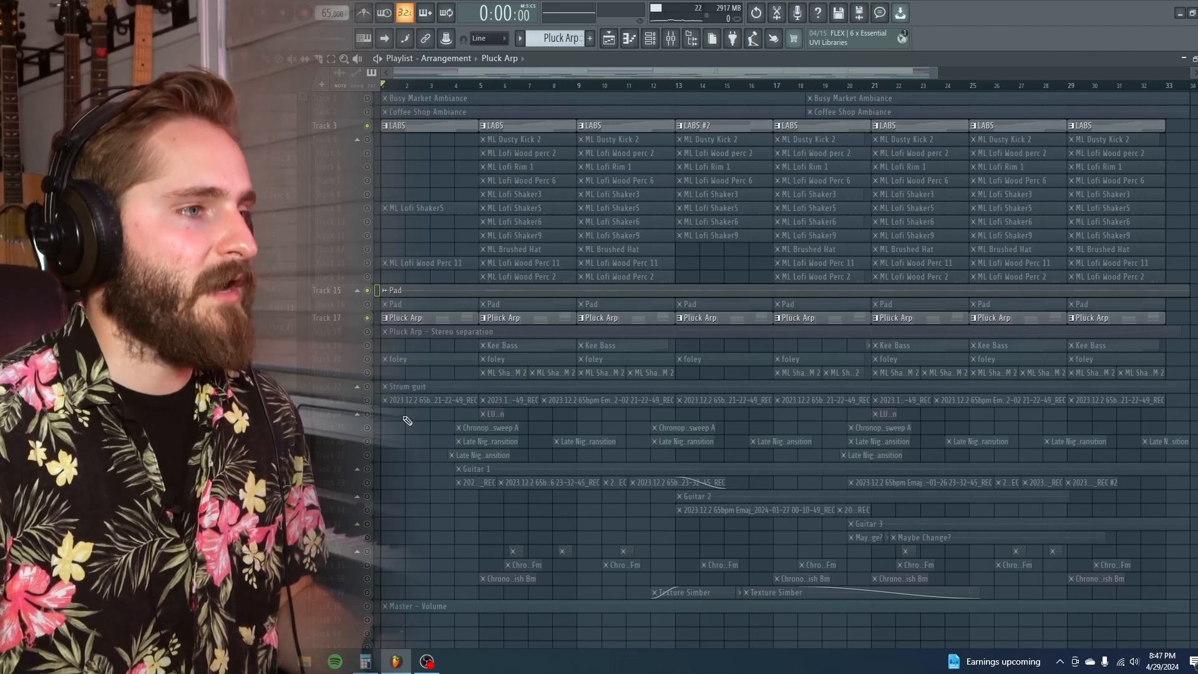
{"action": "key", "text": "F9"}
{"action": "key", "text": "space"}
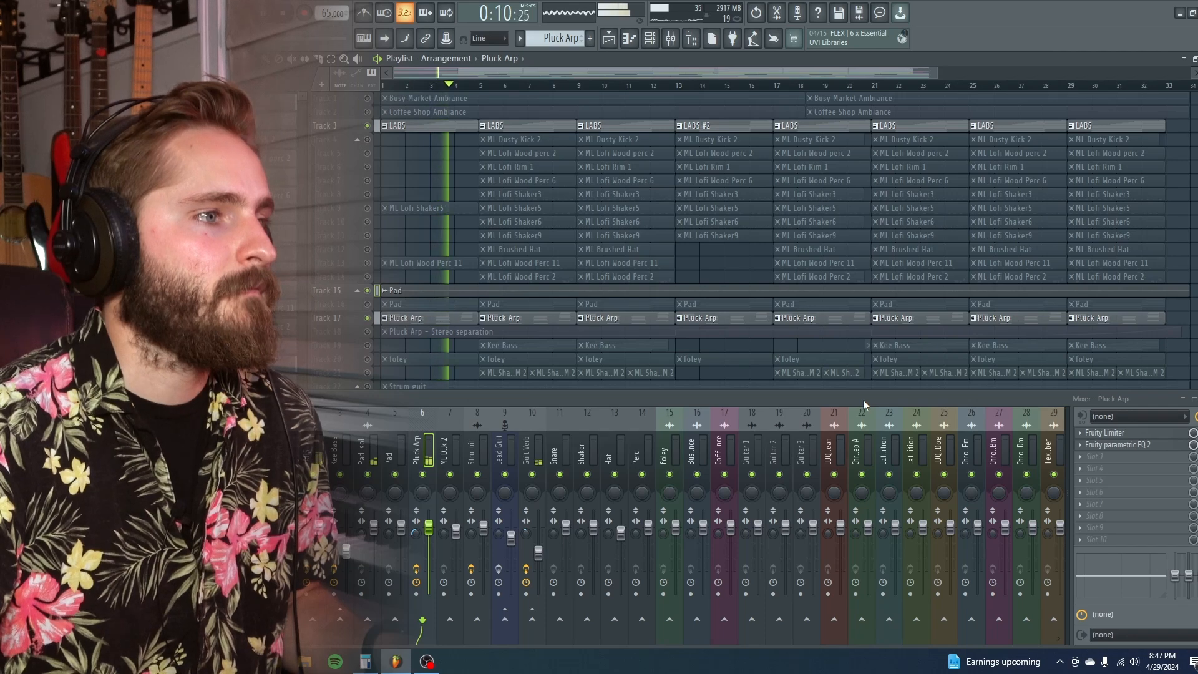
{"action": "key", "text": "space"}
Unmute the Pluck Arp stereo separation automation track and examine its curve points
{"action": "scroll", "coordinate": [439, 339], "scroll_direction": "up", "scroll_amount": 5}
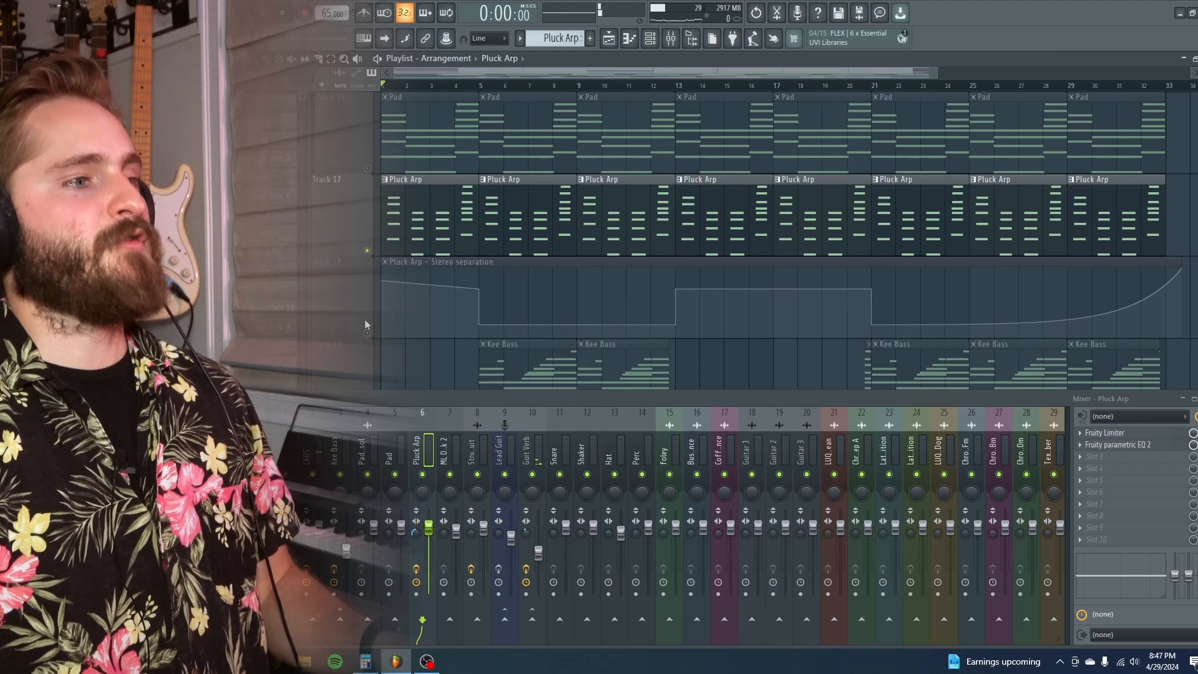
{"action": "left_click", "coordinate": [368, 335]}
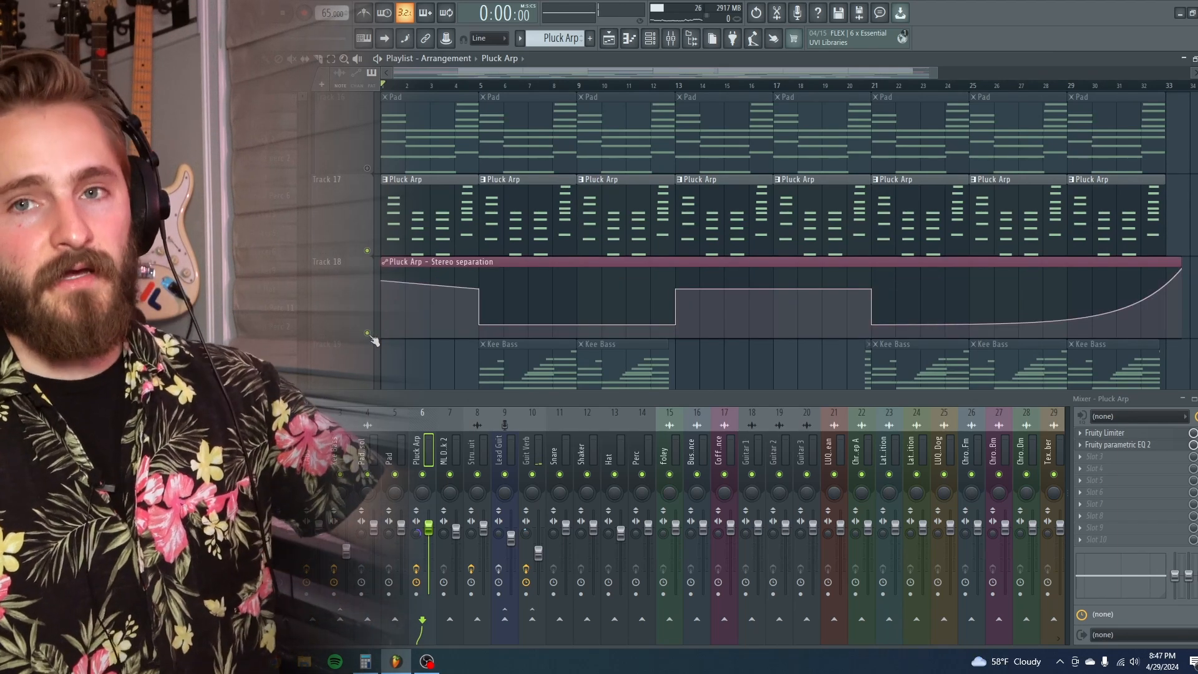
{"action": "mouse_move", "coordinate": [451, 261]}
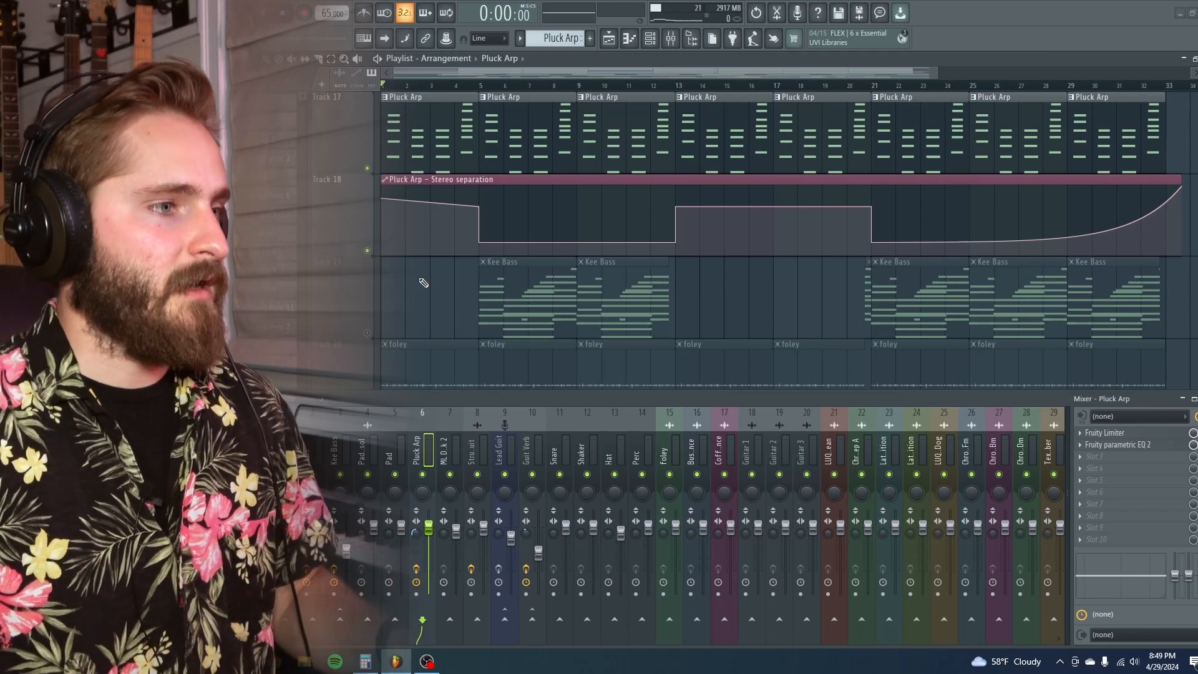
{"action": "mouse_move", "coordinate": [466, 218]}
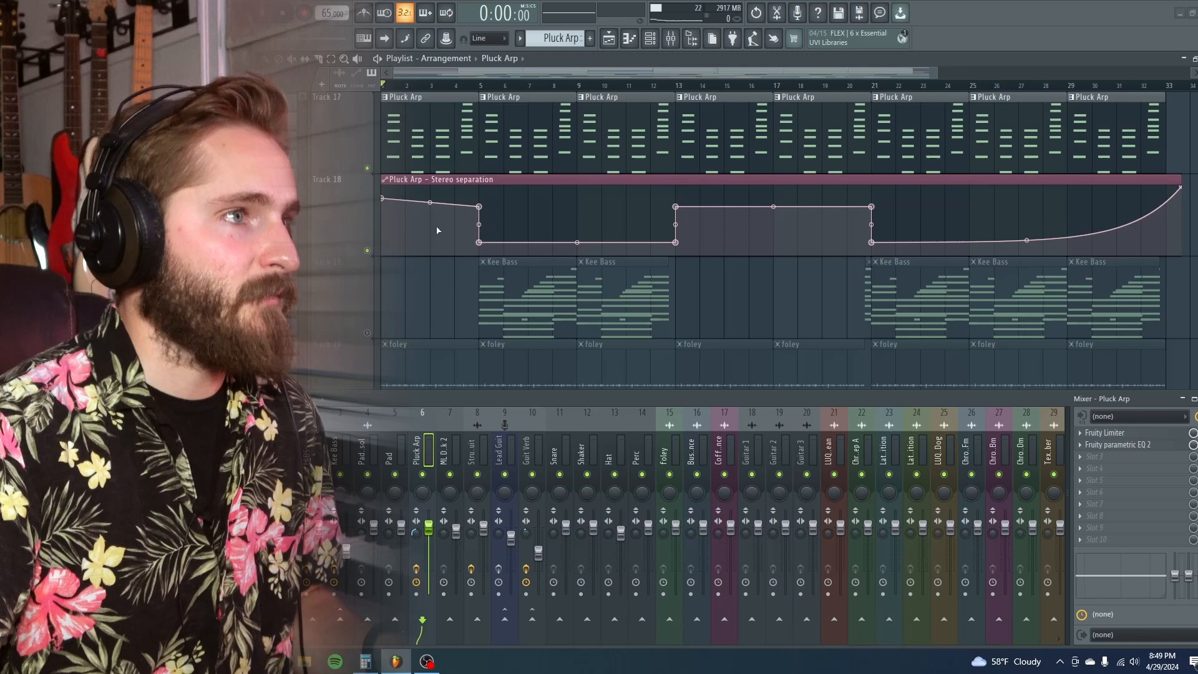
Close the mixer and unmute the whole drum group, playlist tracks 4 to 14
{"action": "key", "text": "F9"}
{"action": "scroll", "coordinate": [446, 307], "scroll_direction": "up", "scroll_amount": 6}
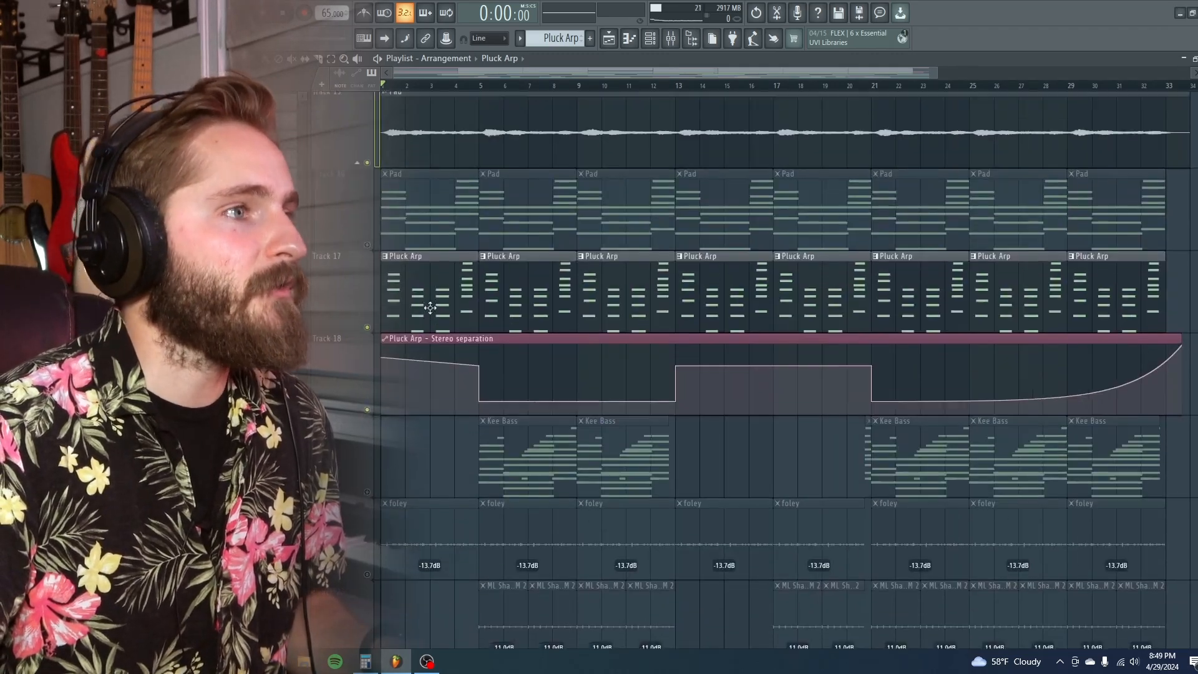
{"action": "scroll", "coordinate": [414, 348], "scroll_direction": "down", "scroll_amount": 6}
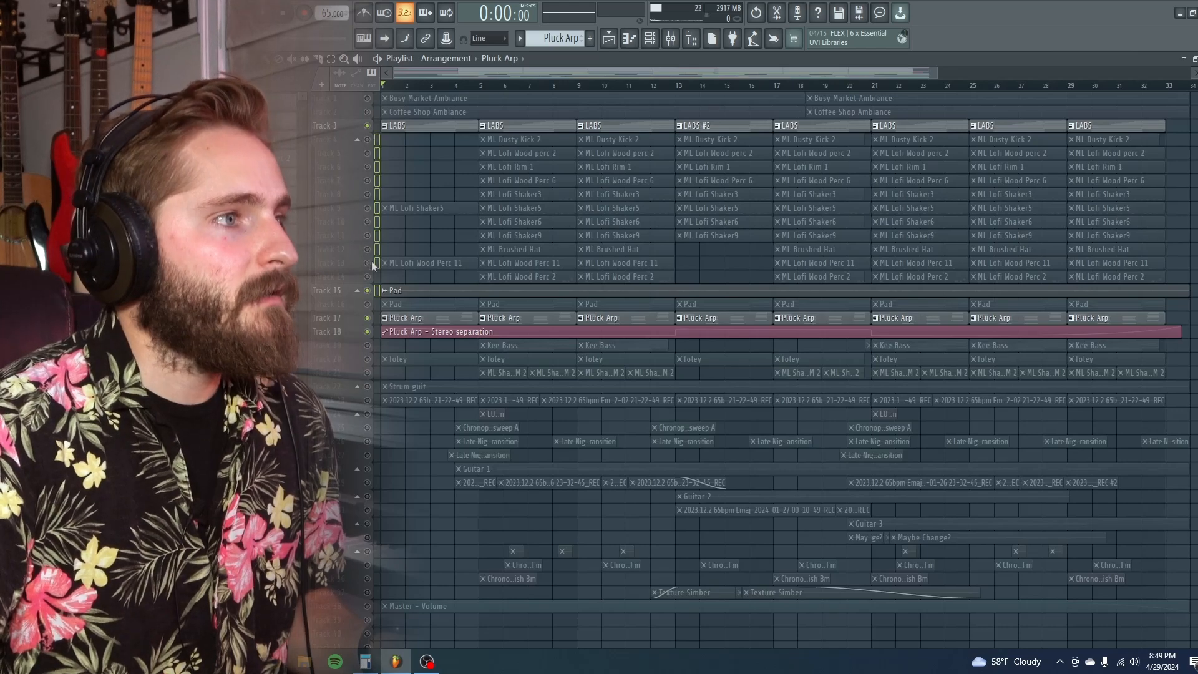
{"action": "left_click", "coordinate": [368, 139], "text": "shift"}
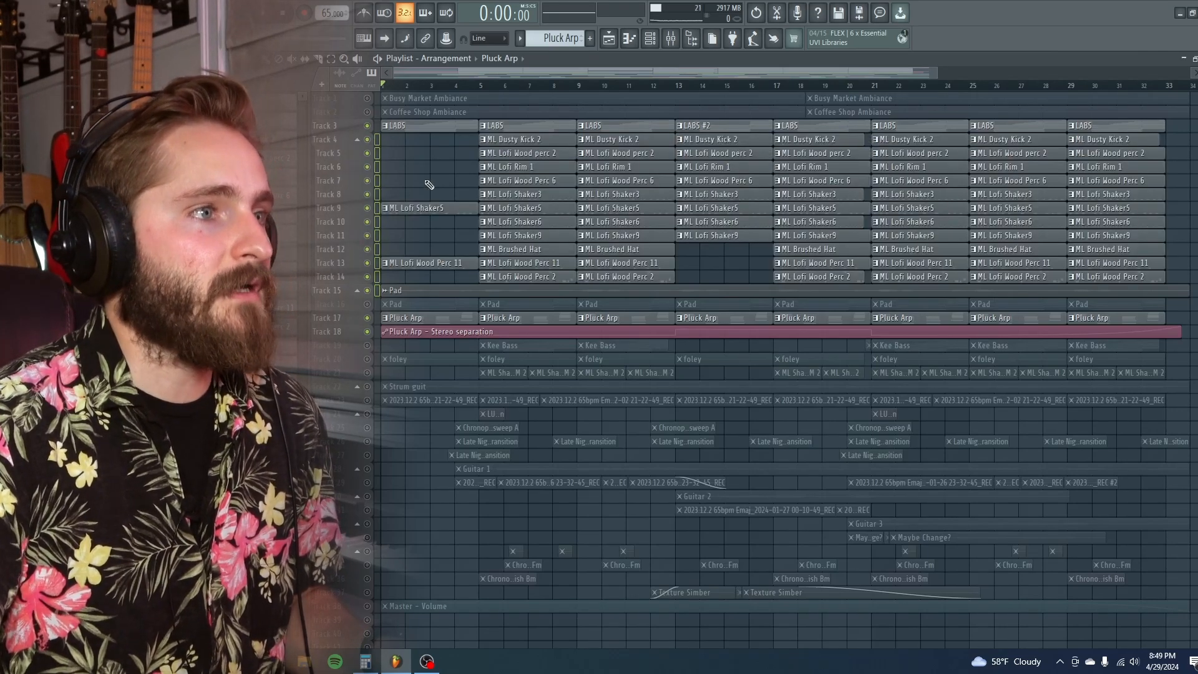
Look over the drum group's patterns in the playlist and select the ML Dusty Kick 2 clips on track 4
{"action": "scroll", "coordinate": [555, 298], "scroll_direction": "up", "scroll_amount": 4}
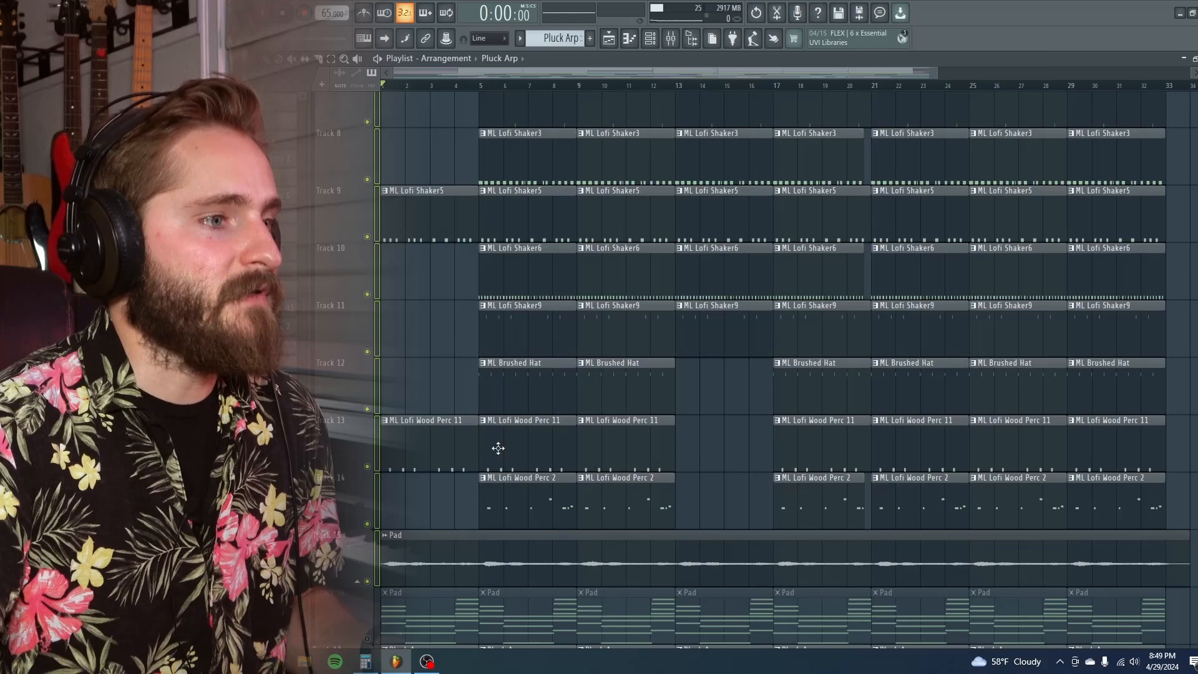
{"action": "scroll", "coordinate": [495, 452], "scroll_direction": "up", "scroll_amount": 4}
{"action": "scroll", "coordinate": [447, 324], "scroll_direction": "up", "scroll_amount": 5}
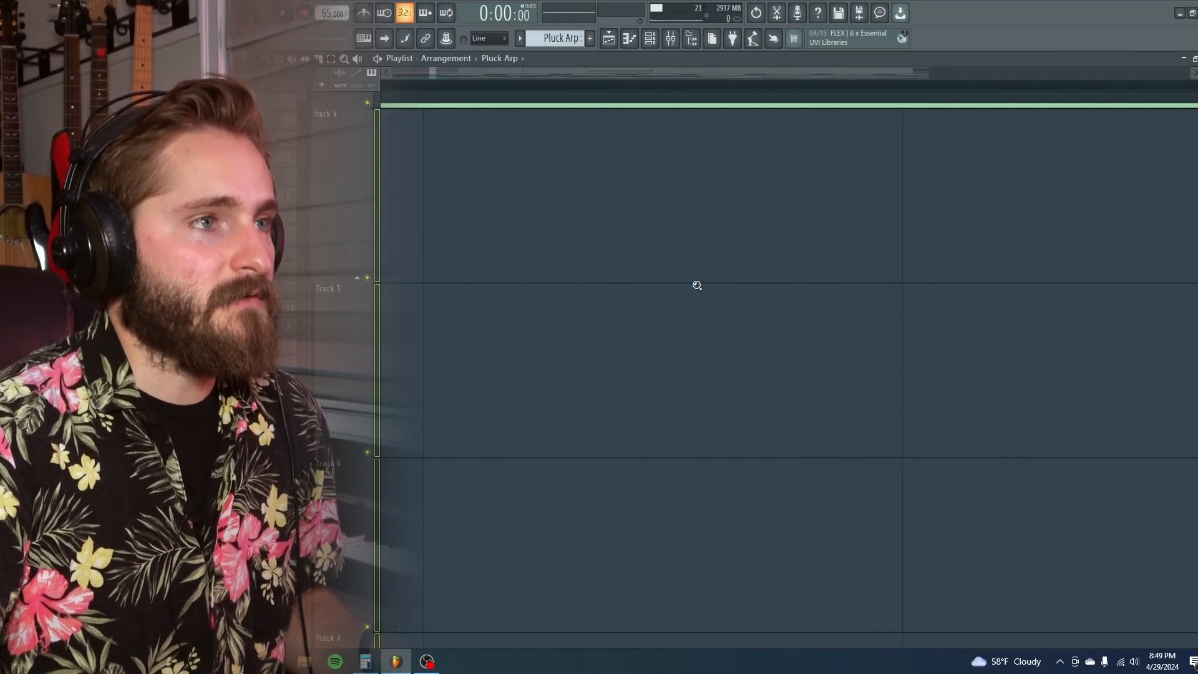
{"action": "right_click", "coordinate": [699, 288], "text": "ctrl"}
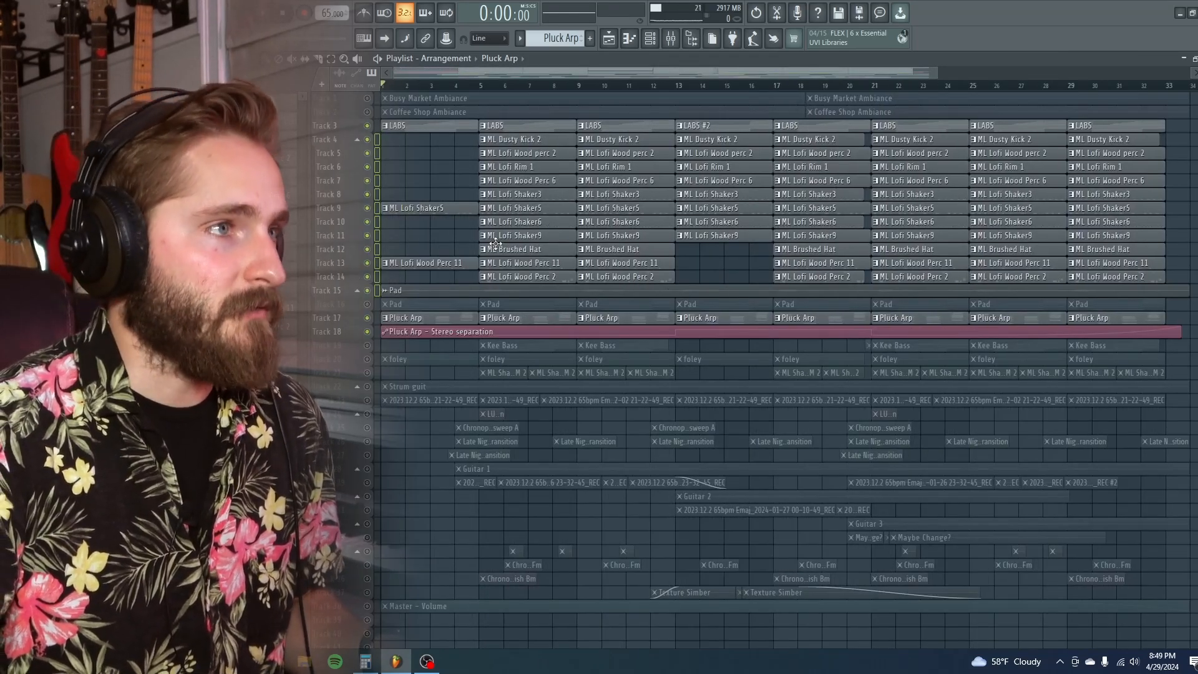
{"action": "scroll", "coordinate": [491, 260], "scroll_direction": "up", "scroll_amount": 4}
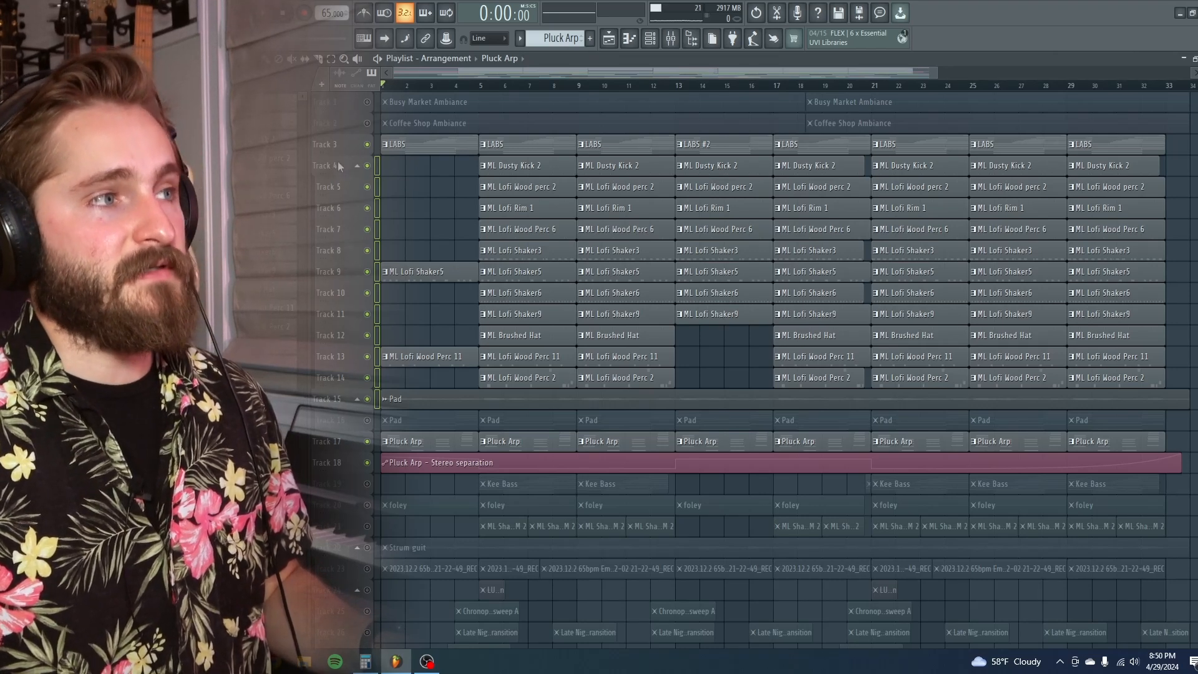
{"action": "left_click", "coordinate": [377, 167]}
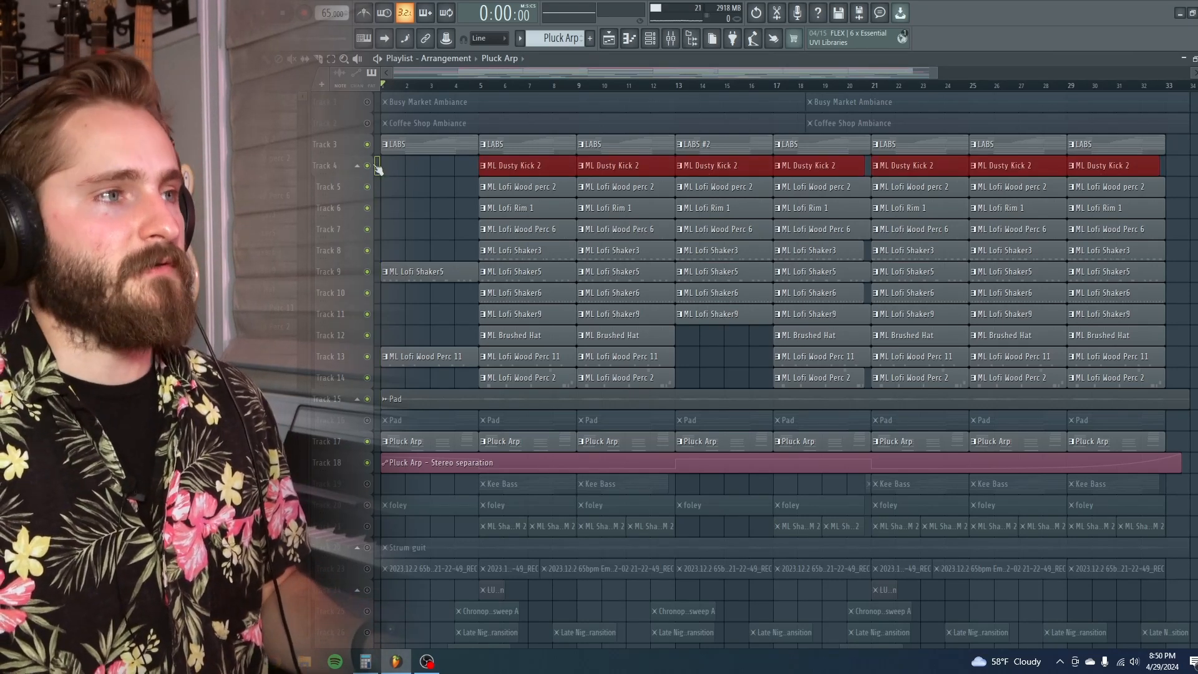
Look over the note patterns of the drum group from bar 5 and play the drums on their own
{"action": "left_click", "coordinate": [419, 177]}
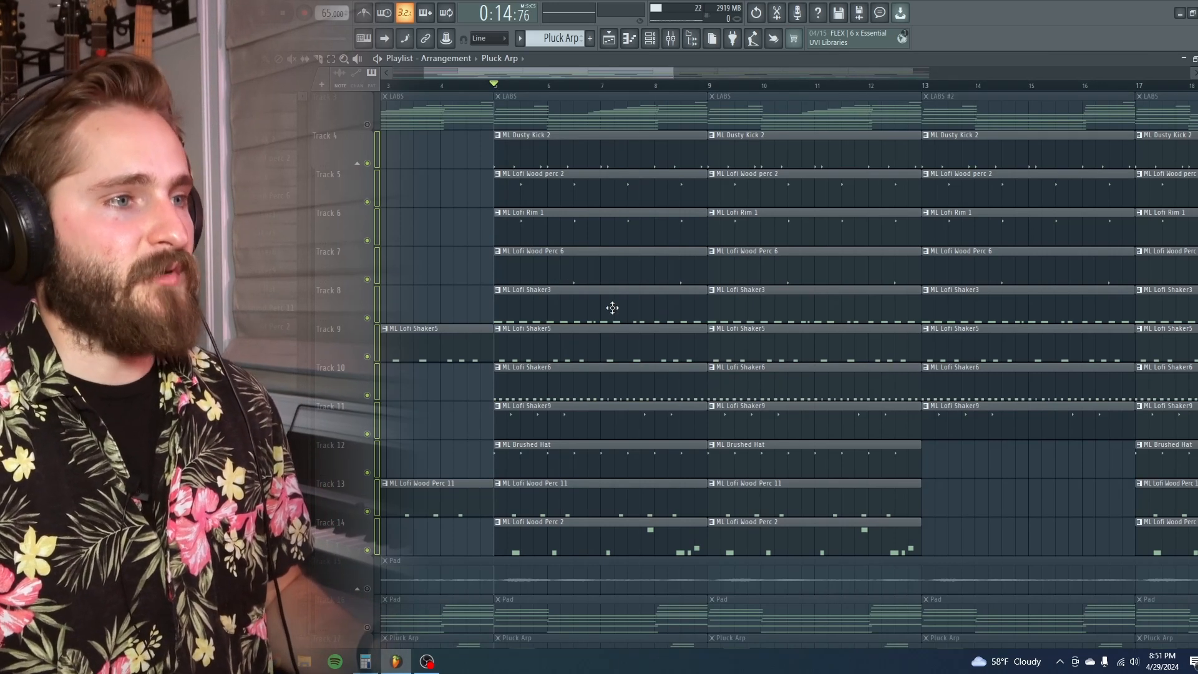
{"action": "scroll", "coordinate": [507, 230], "scroll_direction": "up", "scroll_amount": 2}
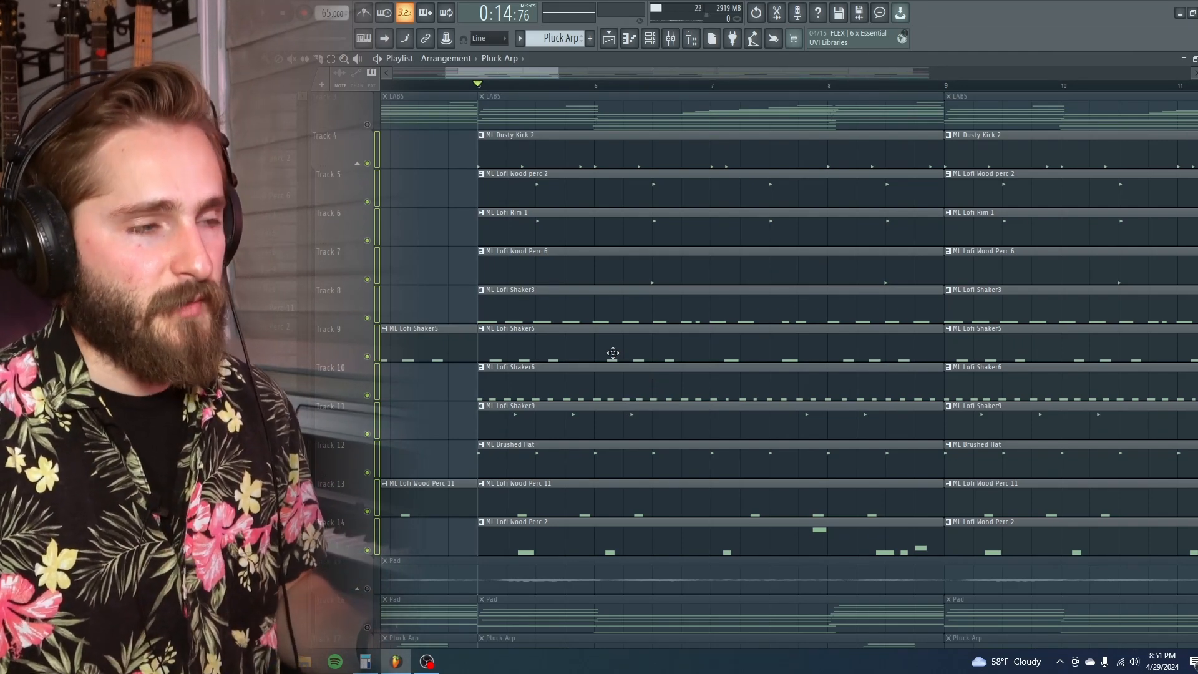
{"action": "scroll", "coordinate": [593, 337], "scroll_direction": "down", "scroll_amount": 1}
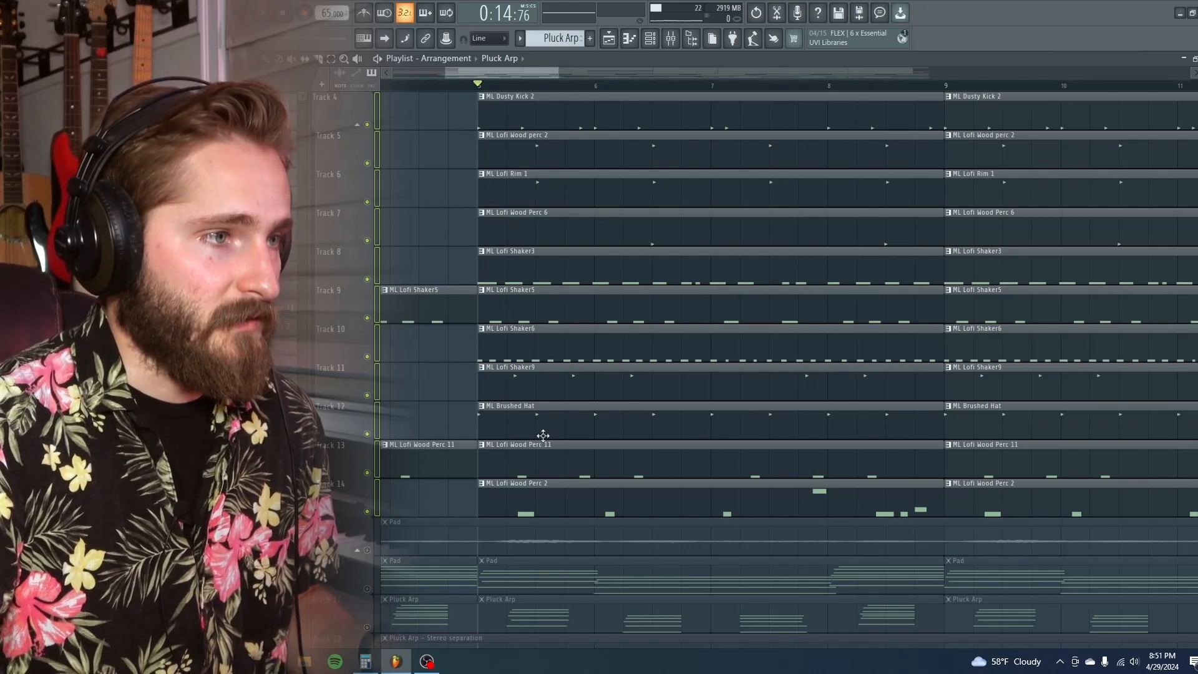
{"action": "scroll", "coordinate": [568, 380], "scroll_direction": "up", "scroll_amount": 1}
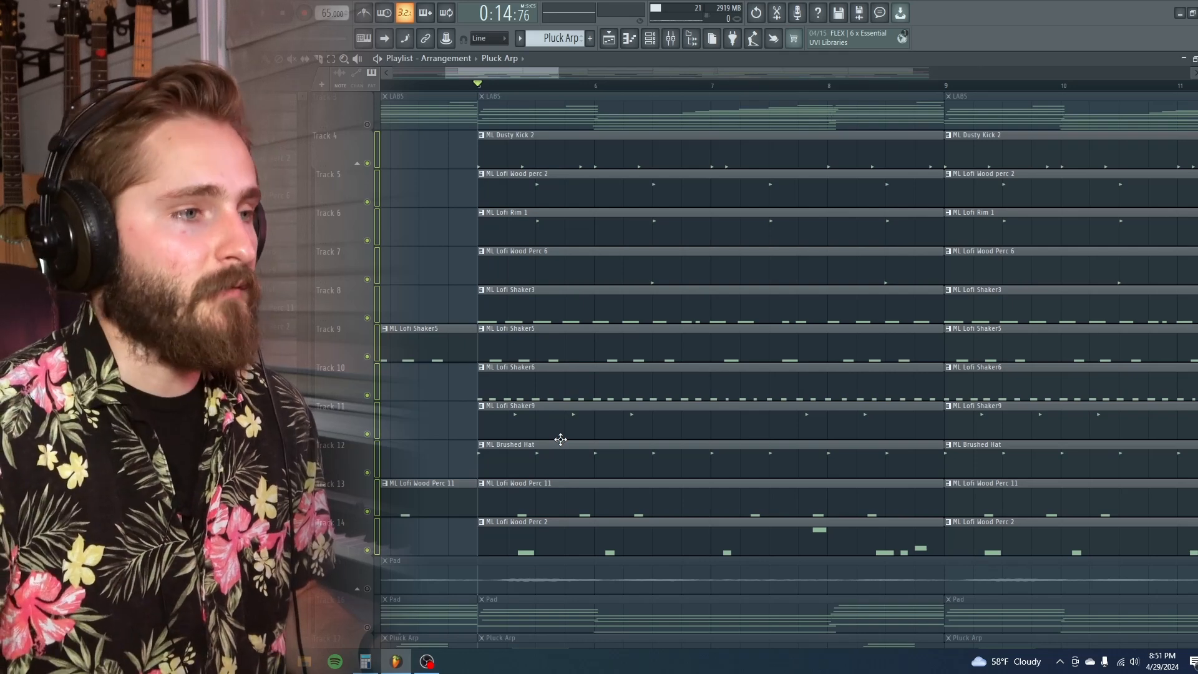
{"action": "scroll", "coordinate": [667, 424], "scroll_direction": "down", "scroll_amount": 2}
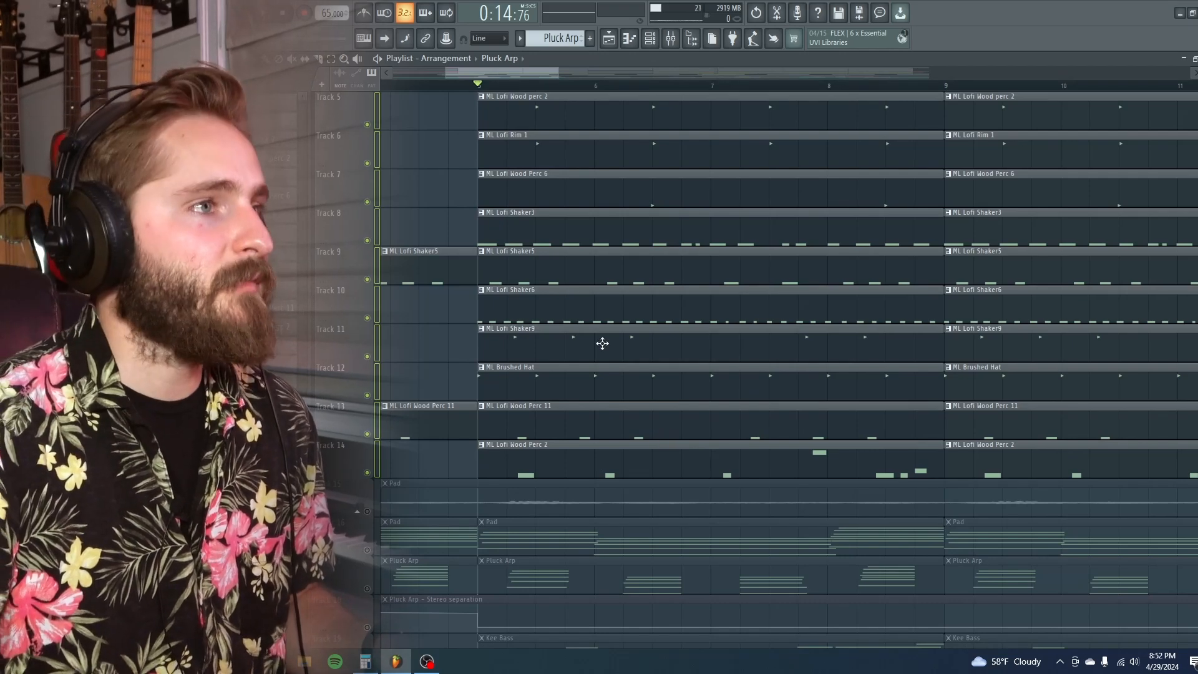
{"action": "scroll", "coordinate": [601, 343], "scroll_direction": "up", "scroll_amount": 2}
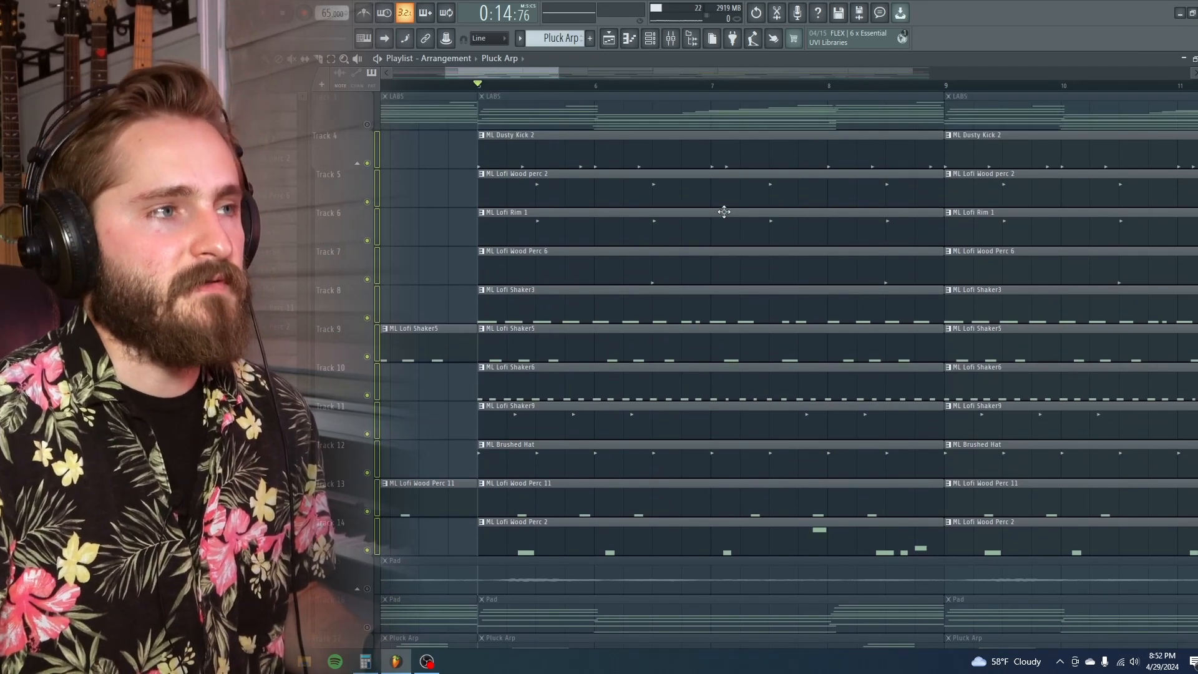
{"action": "key", "text": "space"}
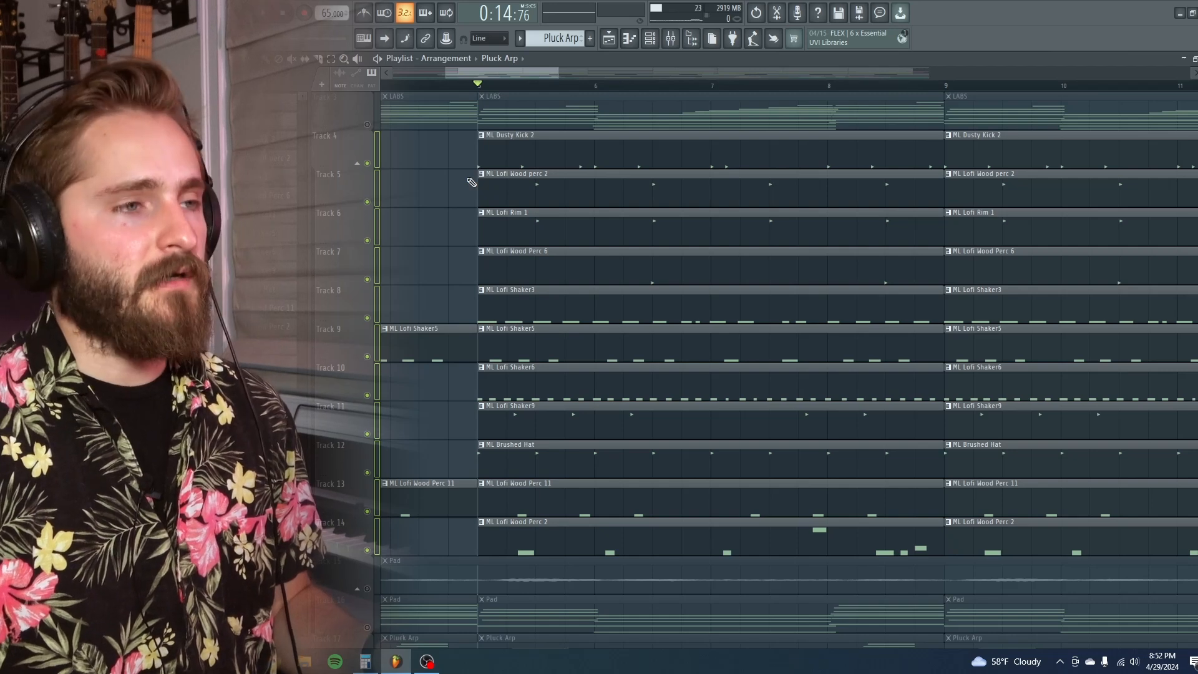
Unmute the LABS, both ambiance, Pad audio, Pluck Arp, stereo separation, foley and ML Shaker Loop tracks in the playlist
{"action": "left_click", "coordinate": [369, 126]}
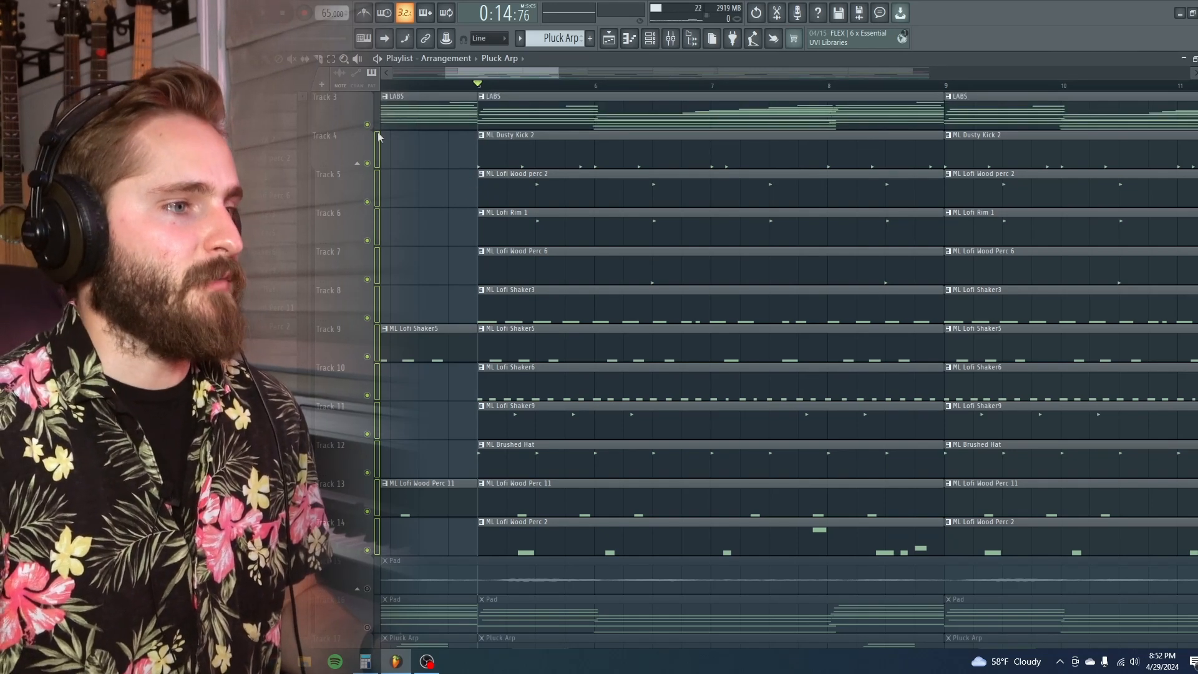
{"action": "scroll", "coordinate": [430, 280], "scroll_direction": "up", "scroll_amount": 2}
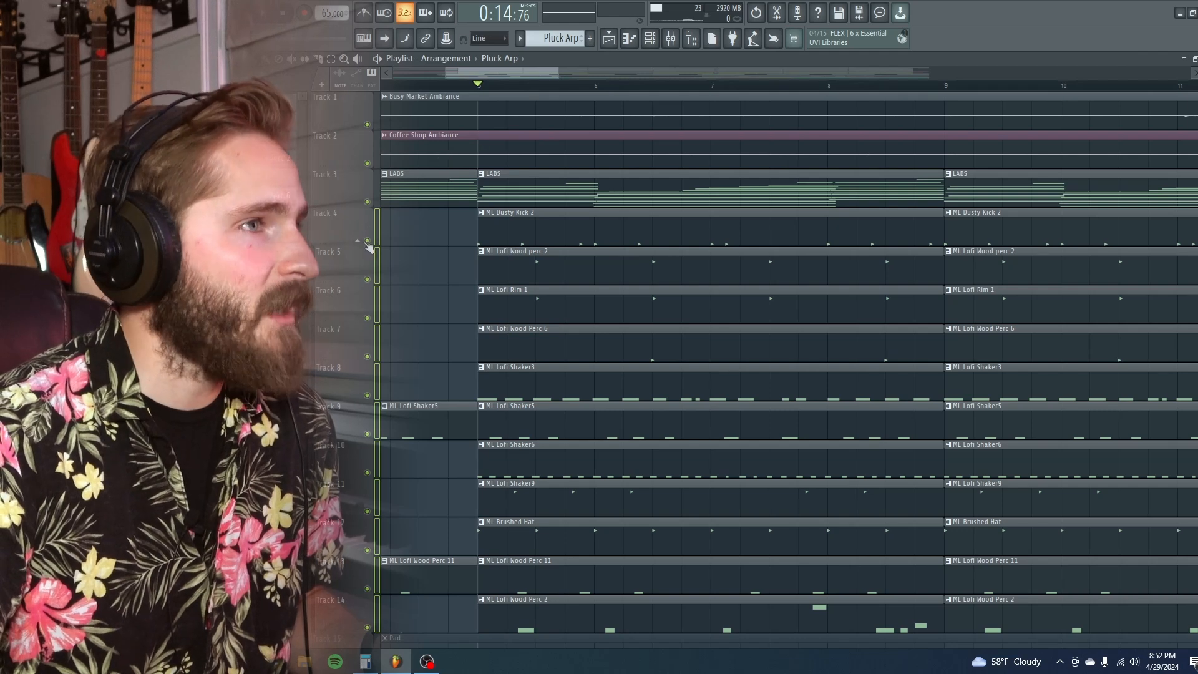
{"action": "double_click", "coordinate": [465, 99]}
{"action": "key", "text": "Escape"}
{"action": "scroll", "coordinate": [468, 134], "scroll_direction": "down", "scroll_amount": 7}
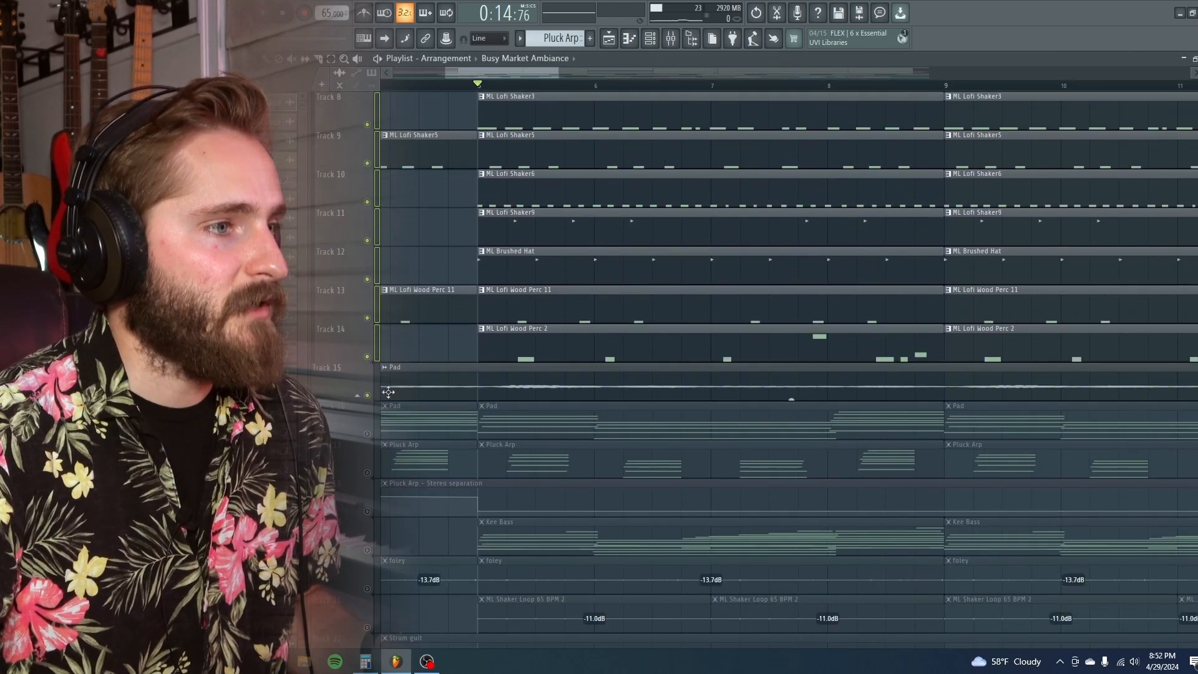
{"action": "scroll", "coordinate": [741, 305], "scroll_direction": "down", "scroll_amount": 7}
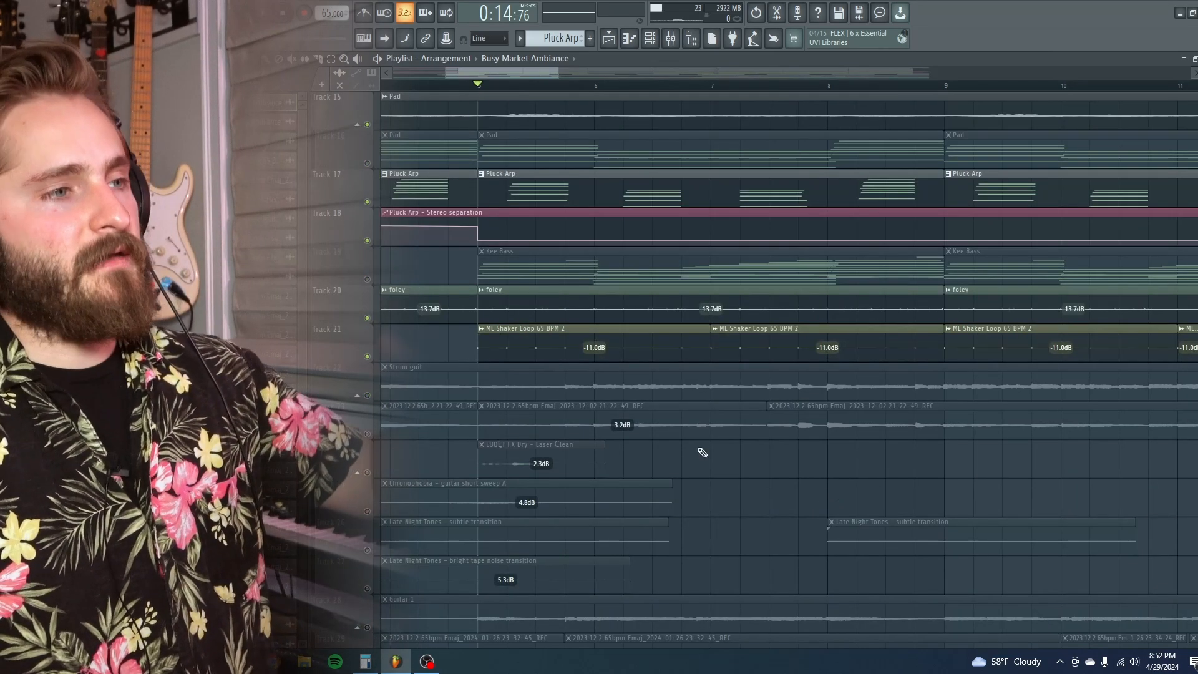
Examine the waveforms of the foley and ML Shaker Loop 65 BPM 2 clips on tracks 20 and 21
{"action": "scroll", "coordinate": [521, 383], "scroll_direction": "up", "scroll_amount": 4}
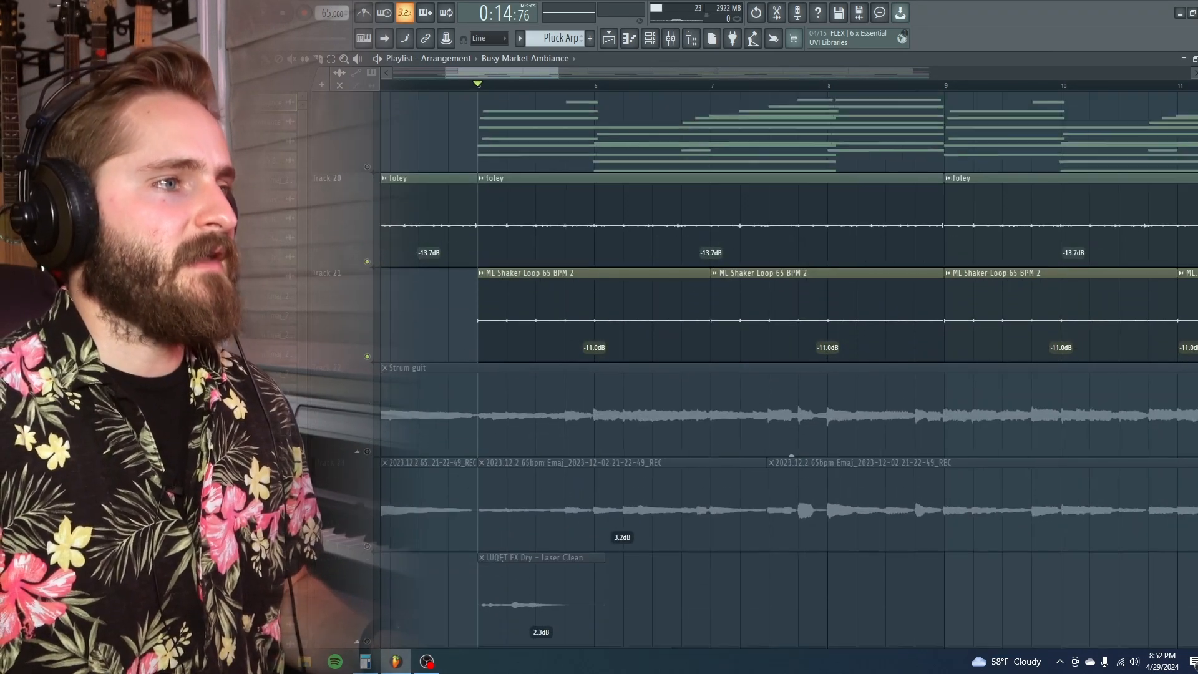
{"action": "scroll", "coordinate": [484, 308], "scroll_direction": "up", "scroll_amount": 3}
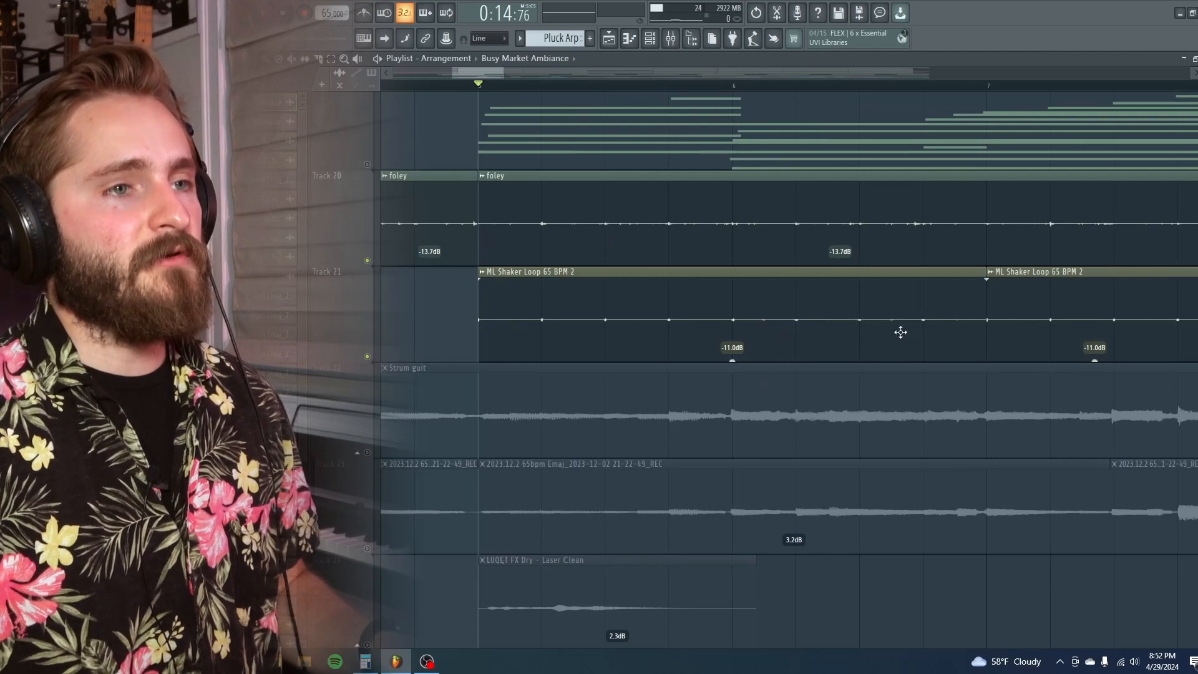
{"action": "scroll", "coordinate": [838, 353], "scroll_direction": "down", "scroll_amount": 4}
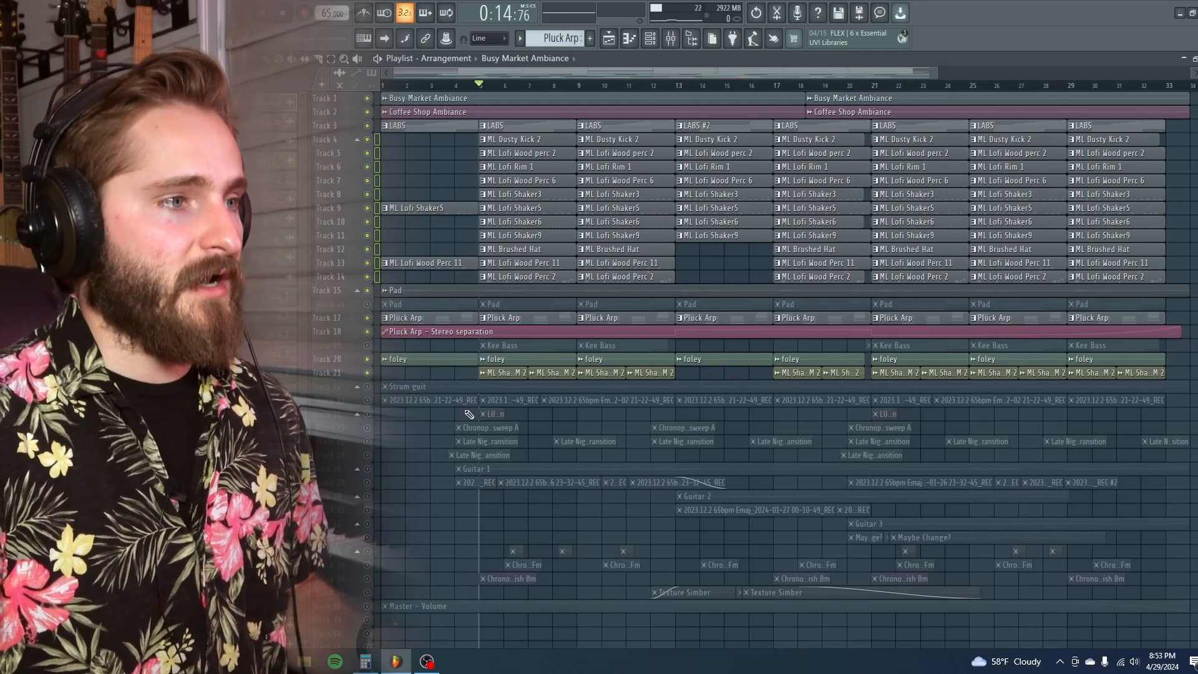
{"action": "scroll", "coordinate": [495, 422], "scroll_direction": "up", "scroll_amount": 4}
{"action": "scroll", "coordinate": [493, 418], "scroll_direction": "up", "scroll_amount": 5}
{"action": "scroll", "coordinate": [489, 348], "scroll_direction": "up", "scroll_amount": 3}
{"action": "scroll", "coordinate": [518, 399], "scroll_direction": "up", "scroll_amount": 3}
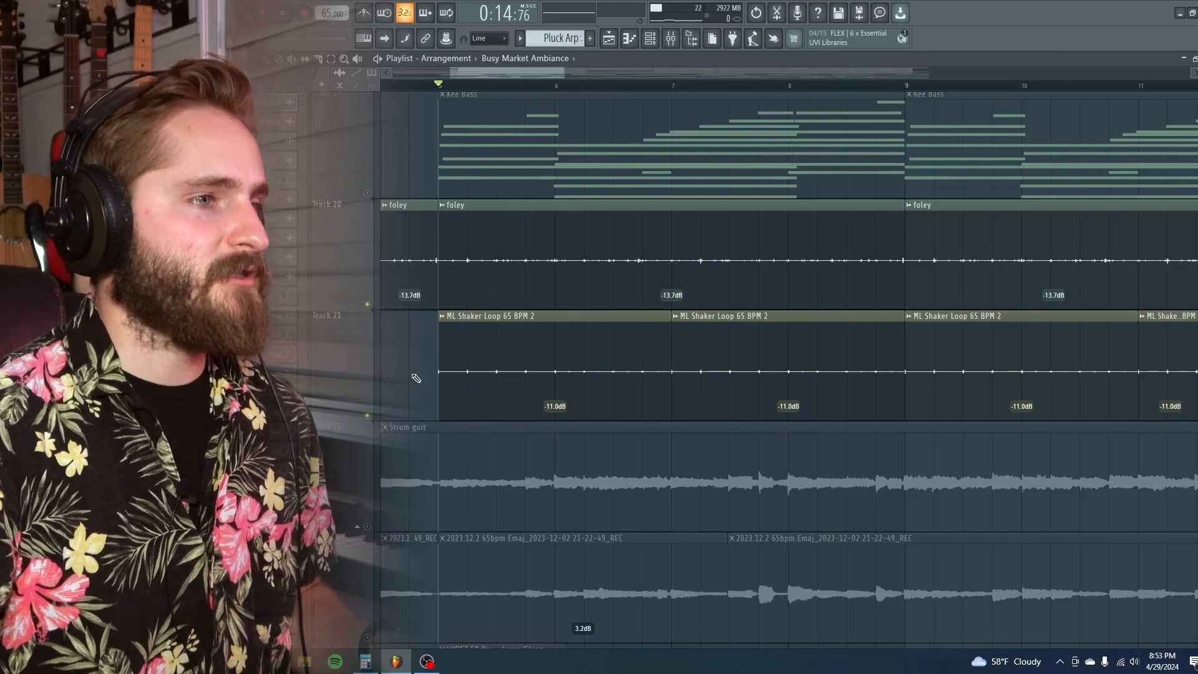
{"action": "right_click", "coordinate": [416, 378], "text": "ctrl"}
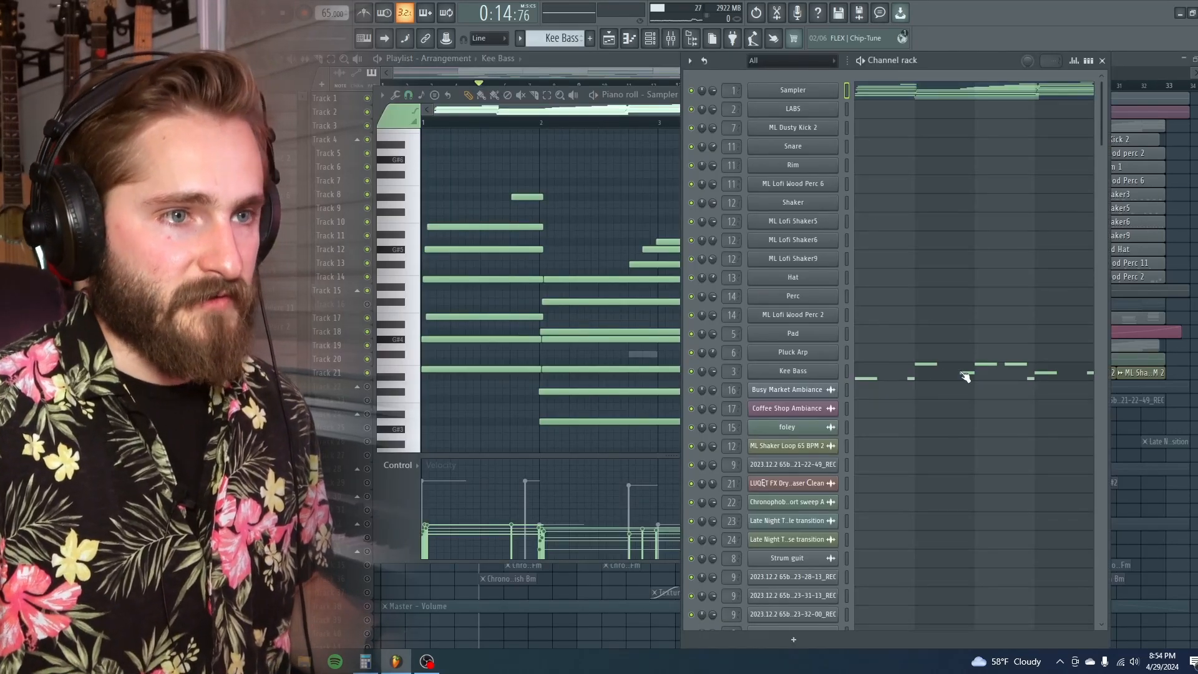
Unmute the Kee Bass track and show all of its notes in the piano roll
{"action": "left_click", "coordinate": [968, 375]}
{"action": "right_click", "coordinate": [898, 279], "text": "ctrl"}
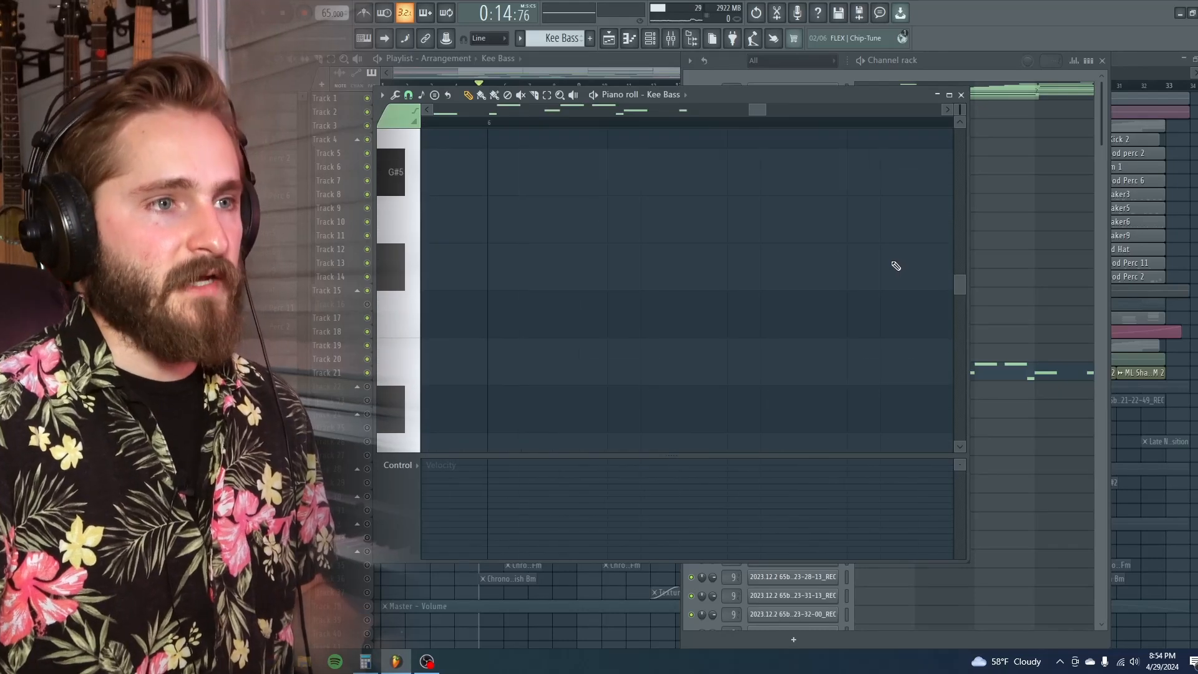
{"action": "right_click", "coordinate": [904, 291], "text": "ctrl"}
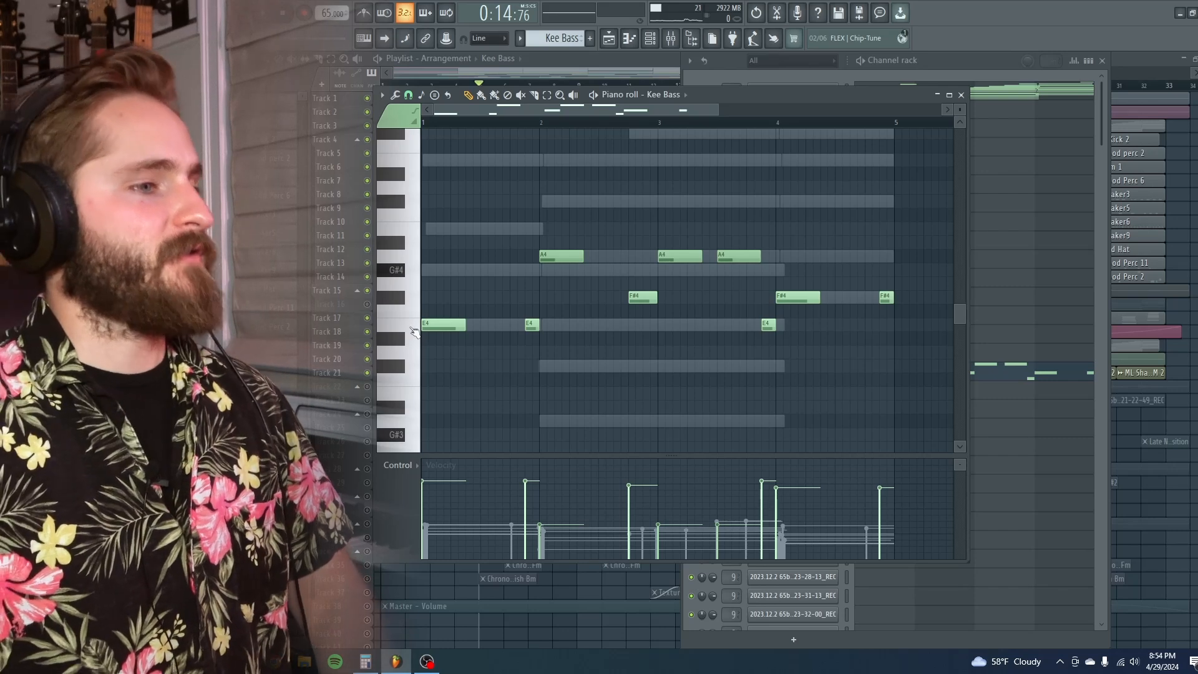
{"action": "left_click", "coordinate": [989, 96]}
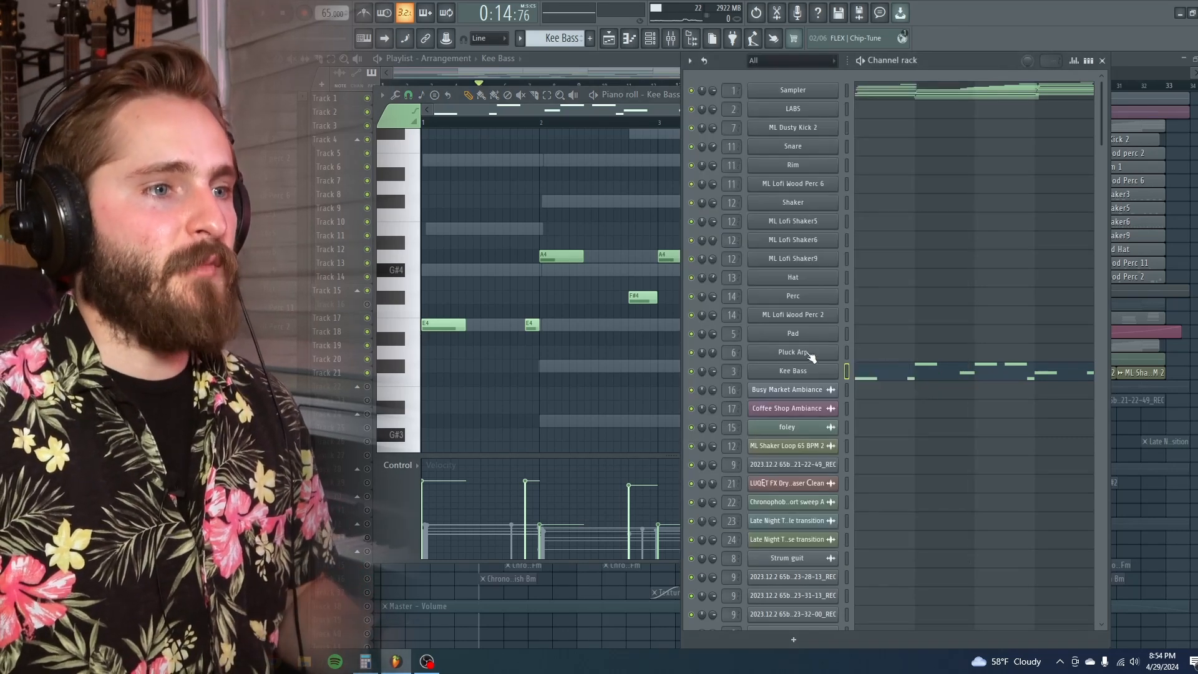
Open the Kee Bass instrument, view its Keys page and close it
{"action": "left_click", "coordinate": [811, 372]}
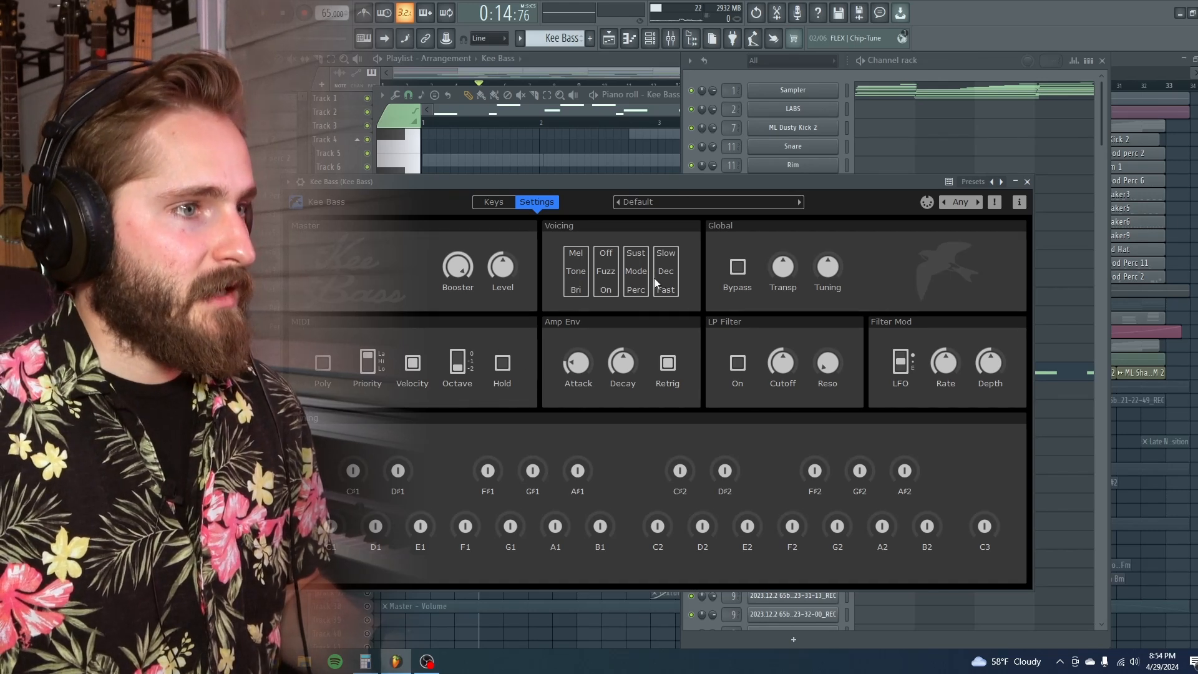
{"action": "left_click", "coordinate": [494, 203]}
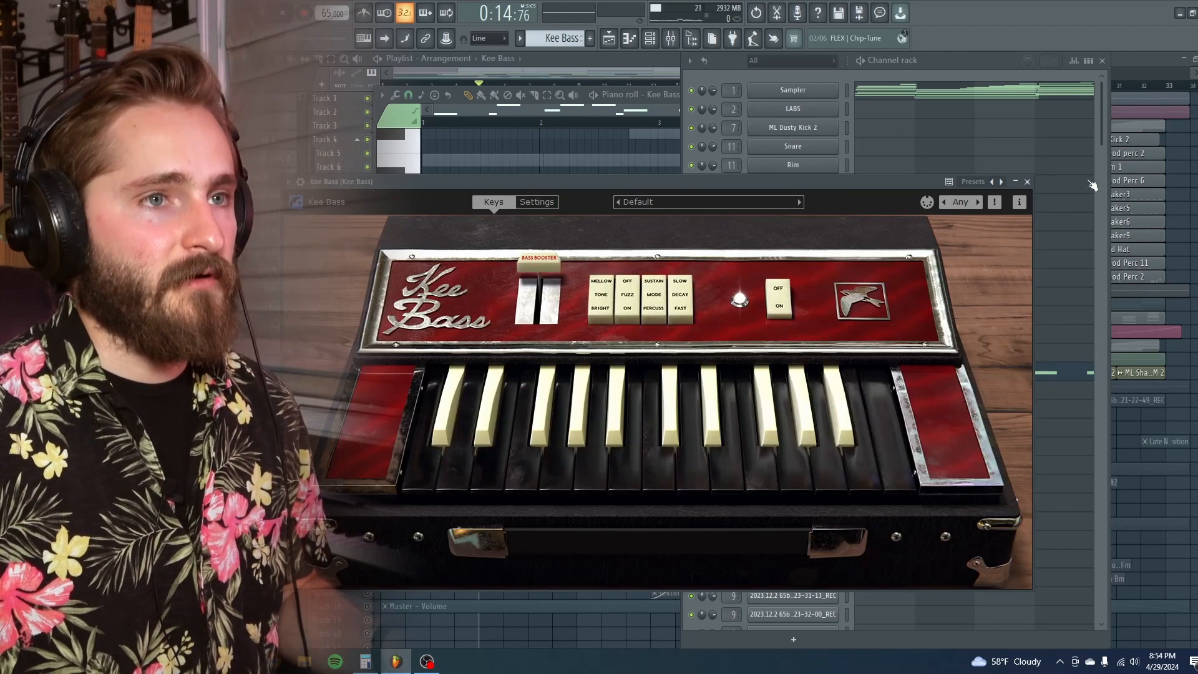
{"action": "left_click", "coordinate": [1027, 182]}
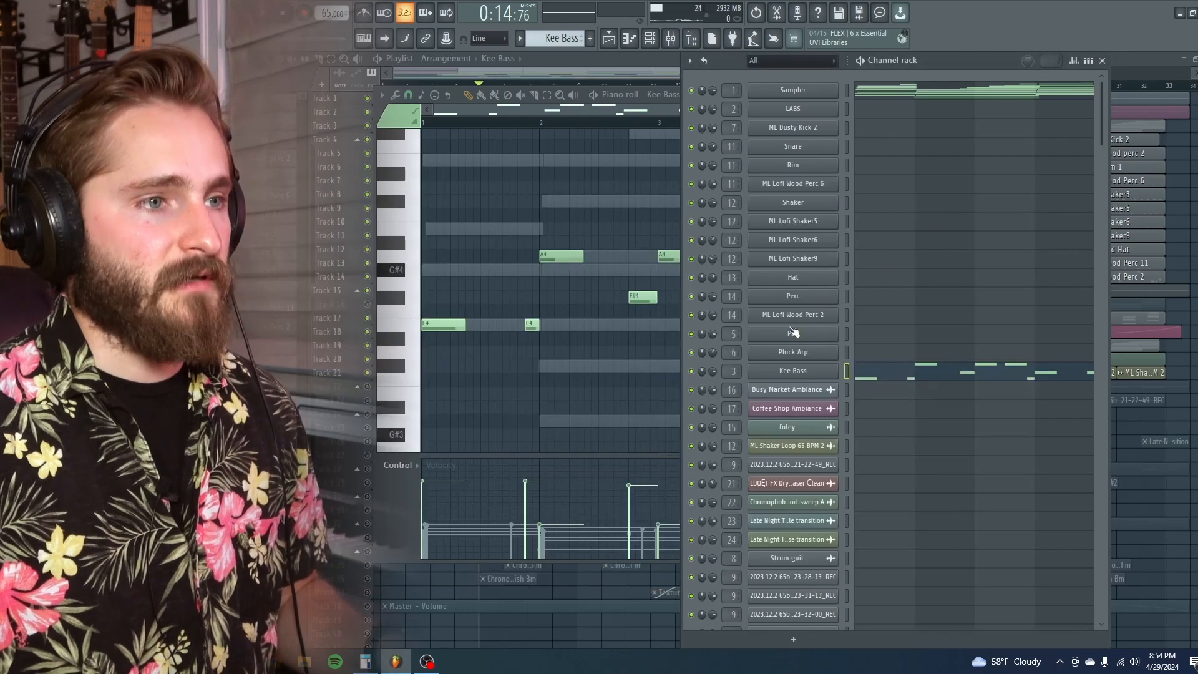
Examine the Kee Bass notes against the chord ghost notes in the piano roll, then close it
{"action": "left_click", "coordinate": [905, 376]}
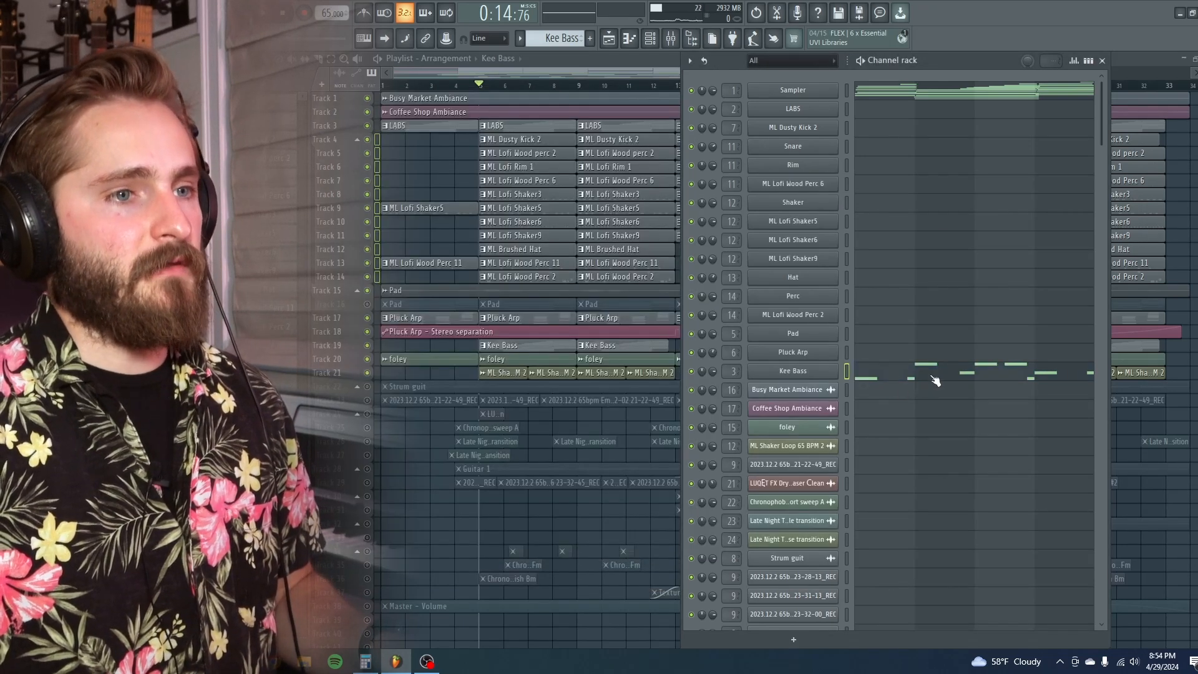
{"action": "left_click", "coordinate": [934, 380]}
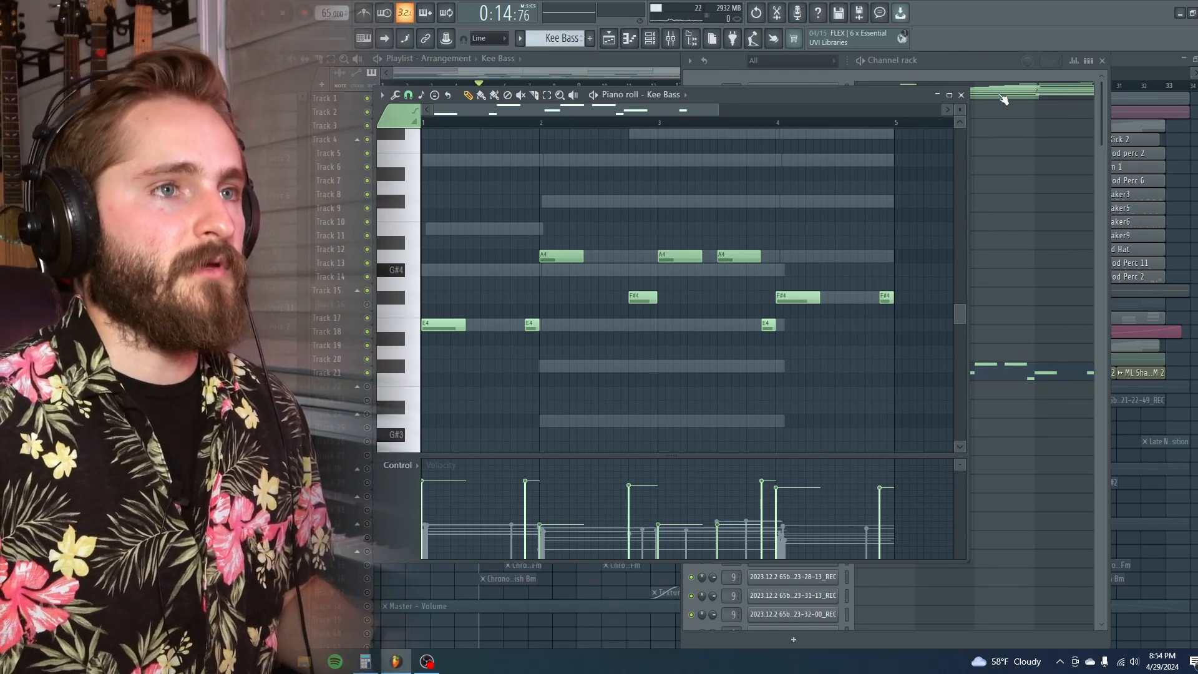
{"action": "left_click", "coordinate": [962, 96]}
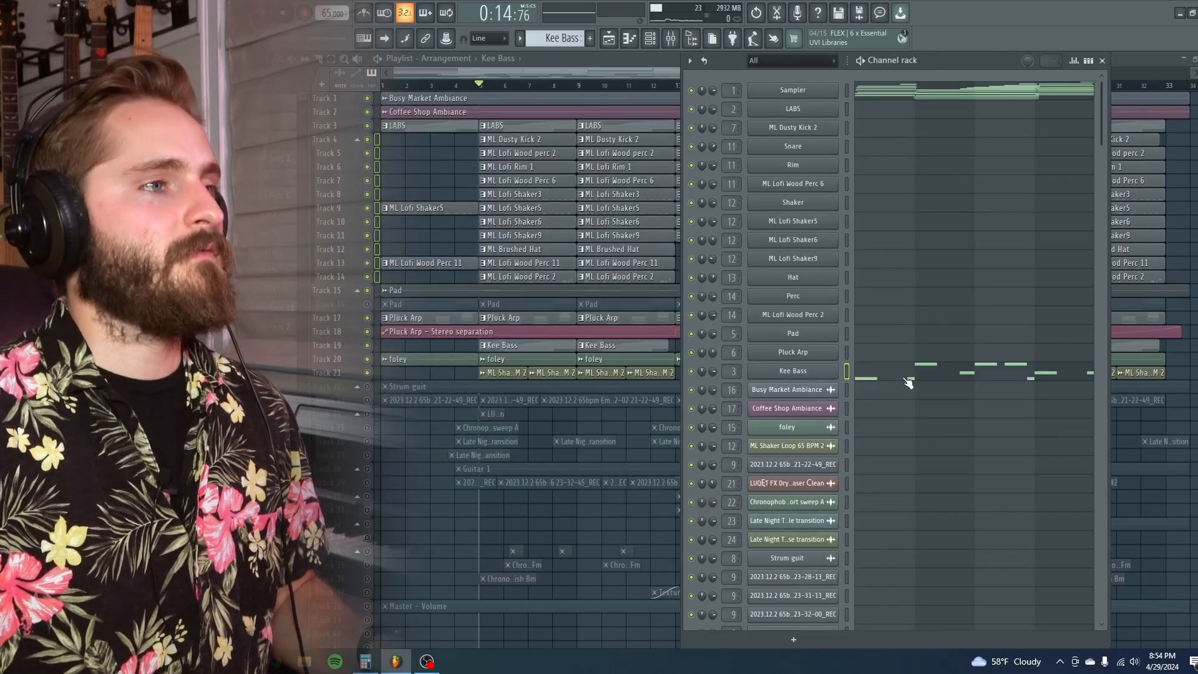
{"action": "left_click", "coordinate": [909, 375]}
{"action": "scroll", "coordinate": [817, 278], "scroll_direction": "left", "scroll_amount": 2}
{"action": "scroll", "coordinate": [748, 386], "scroll_direction": "up", "scroll_amount": 5}
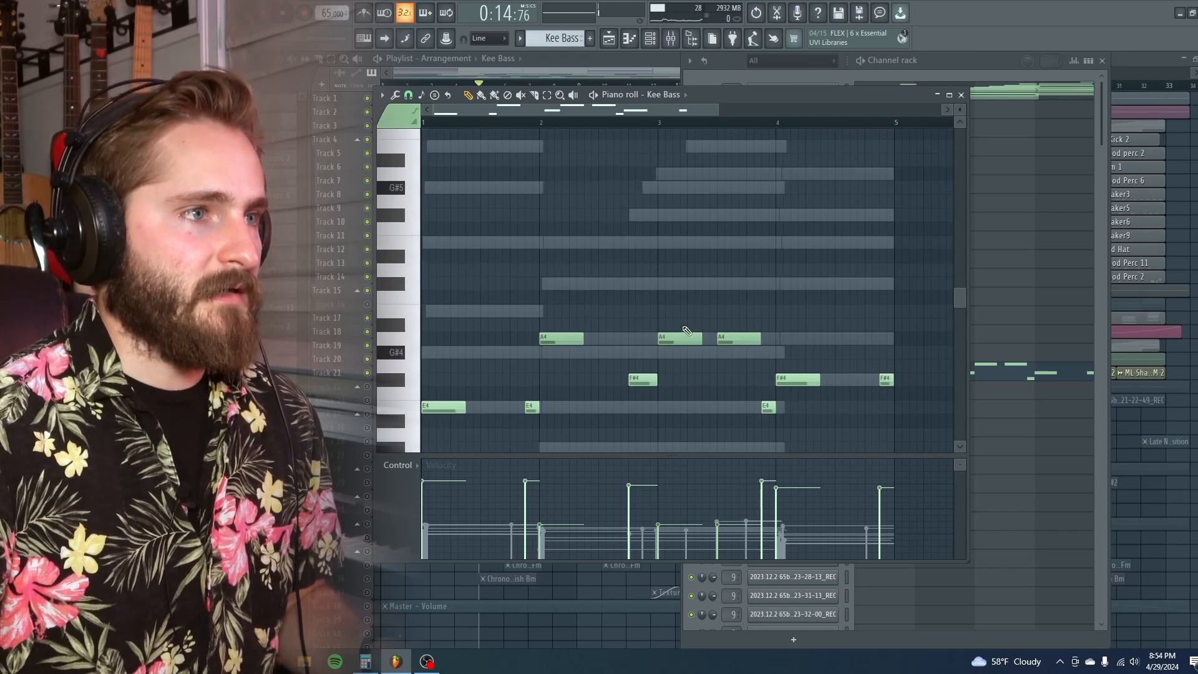
{"action": "scroll", "coordinate": [747, 304], "scroll_direction": "down", "scroll_amount": 5}
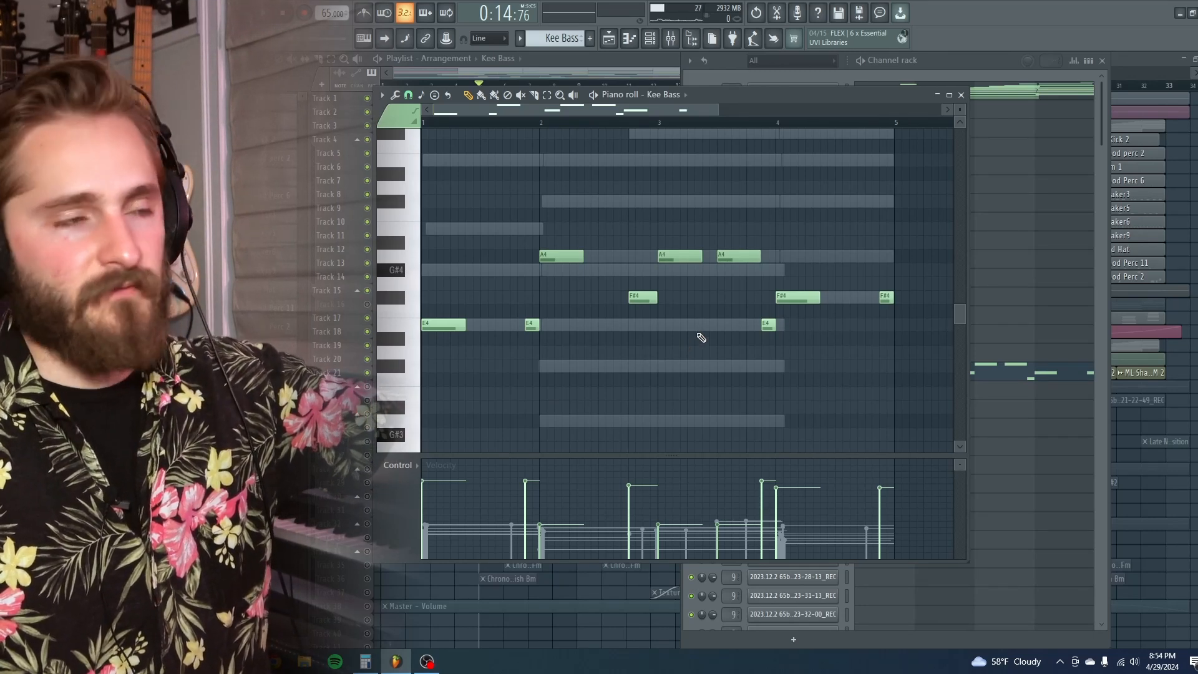
{"action": "scroll", "coordinate": [484, 373], "scroll_direction": "up", "scroll_amount": 1}
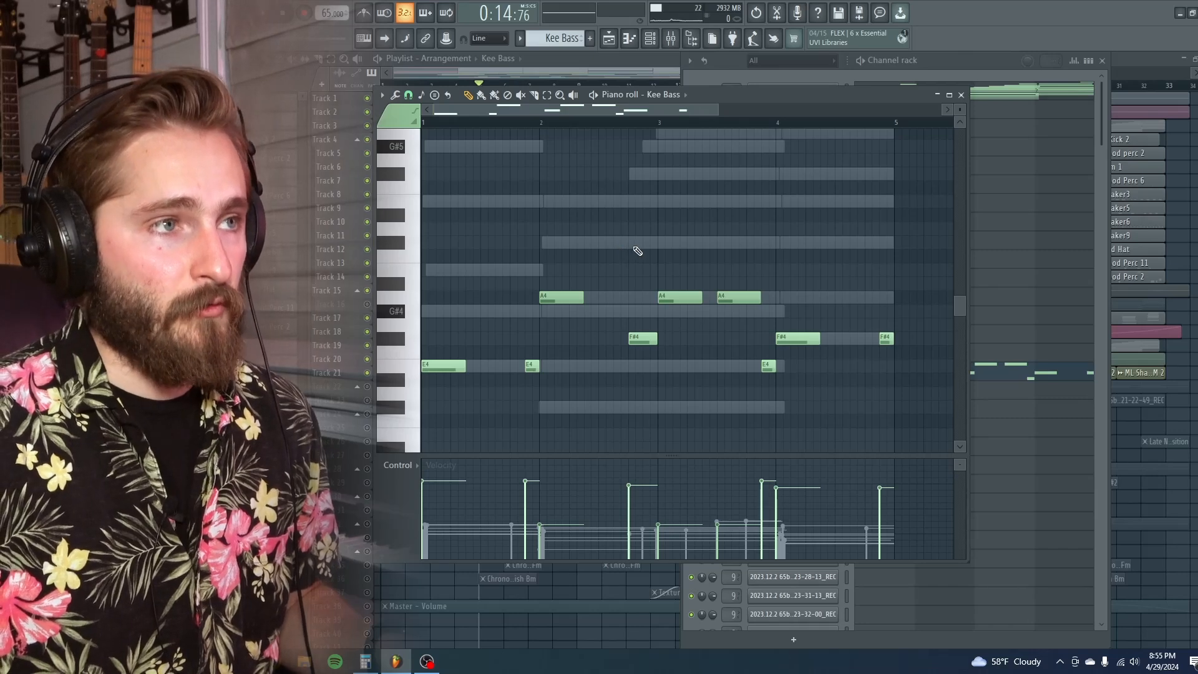
{"action": "scroll", "coordinate": [637, 250], "scroll_direction": "up", "scroll_amount": 1}
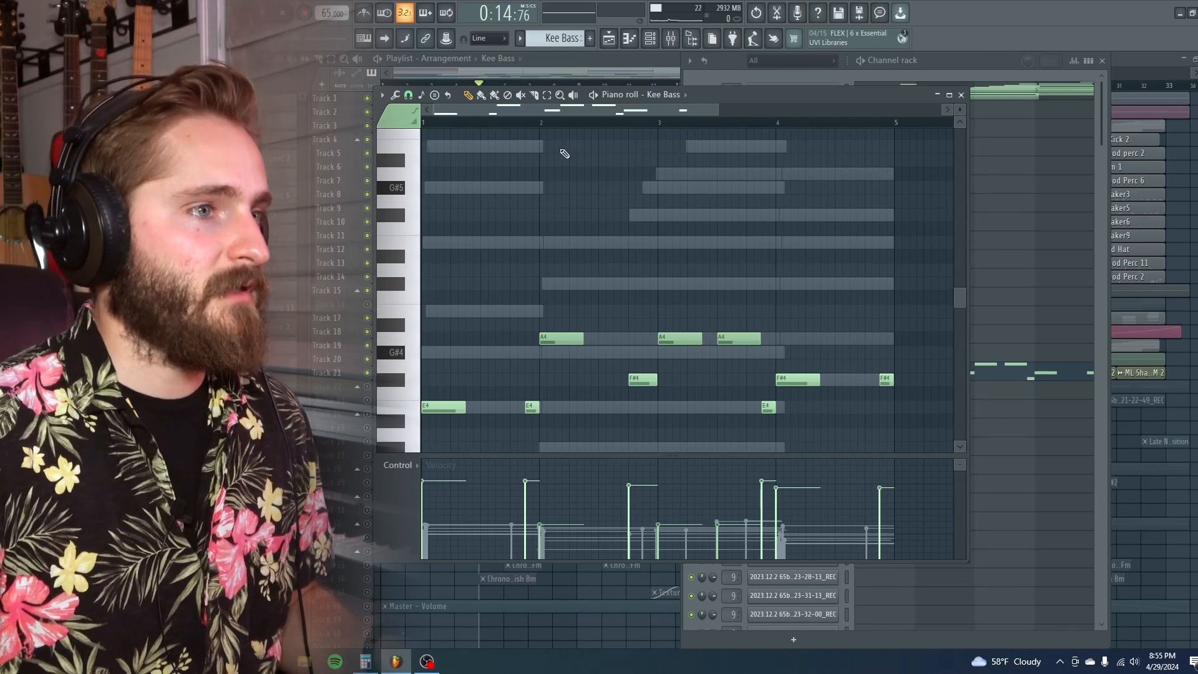
{"action": "scroll", "coordinate": [706, 250], "scroll_direction": "down", "scroll_amount": 1}
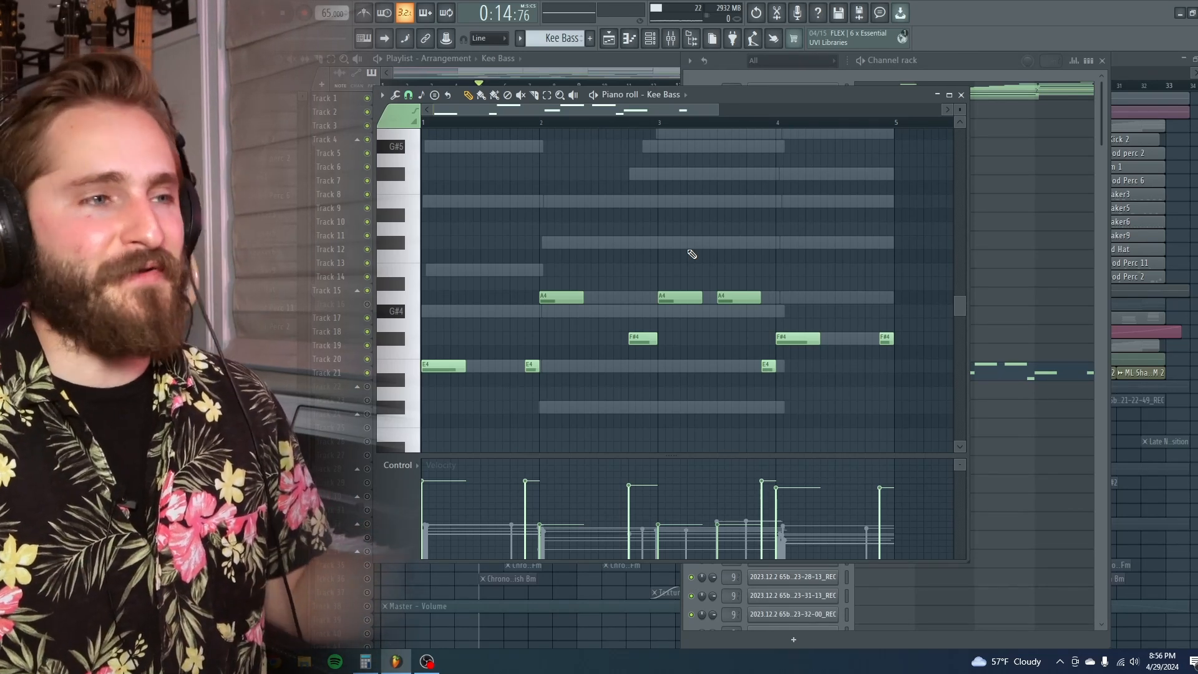
{"action": "left_click", "coordinate": [961, 95]}
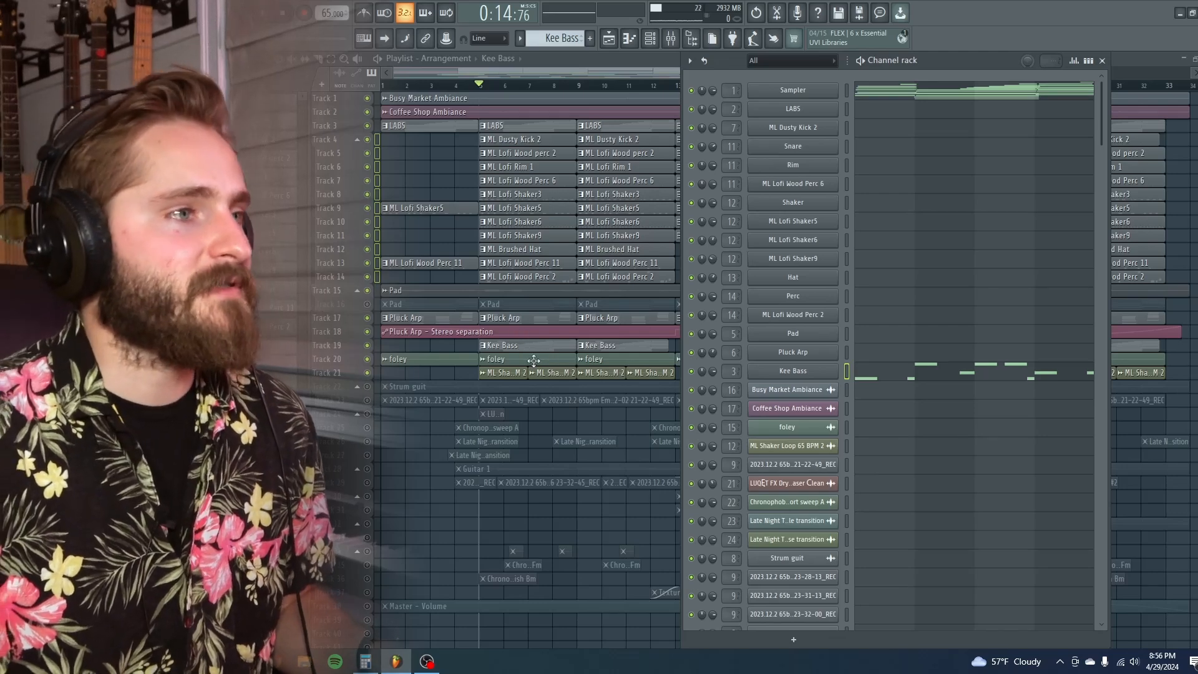
Play the arrangement from bar 5 with Kee Bass, hide the channel rack and look over the unmuted tracks
{"action": "key", "text": "space"}
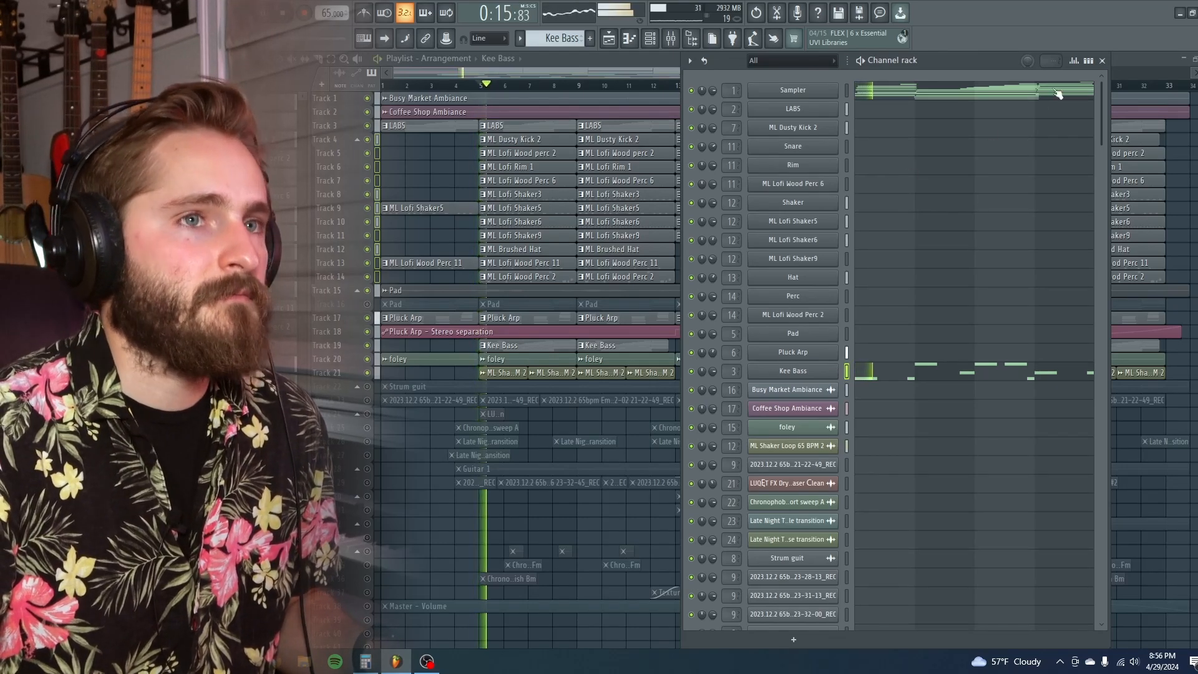
{"action": "key", "text": "F6"}
{"action": "scroll", "coordinate": [485, 273], "scroll_direction": "up", "scroll_amount": 5}
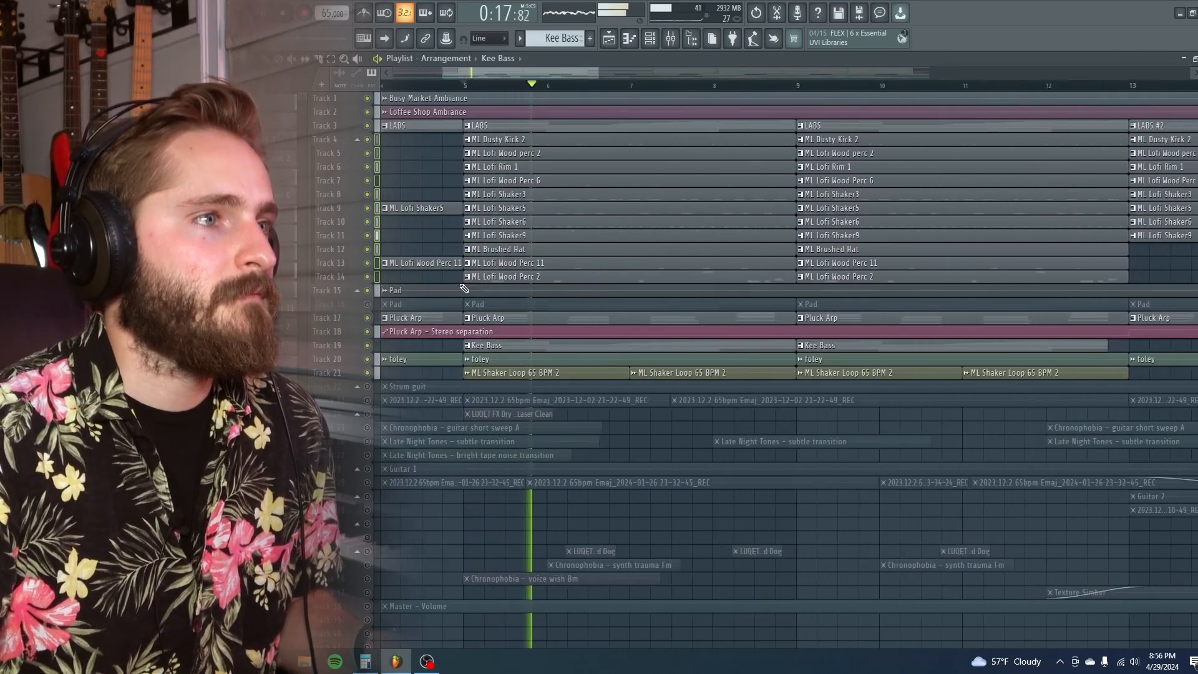
{"action": "scroll", "coordinate": [434, 374], "scroll_direction": "up", "scroll_amount": 3}
{"action": "scroll", "coordinate": [434, 337], "scroll_direction": "up", "scroll_amount": 2}
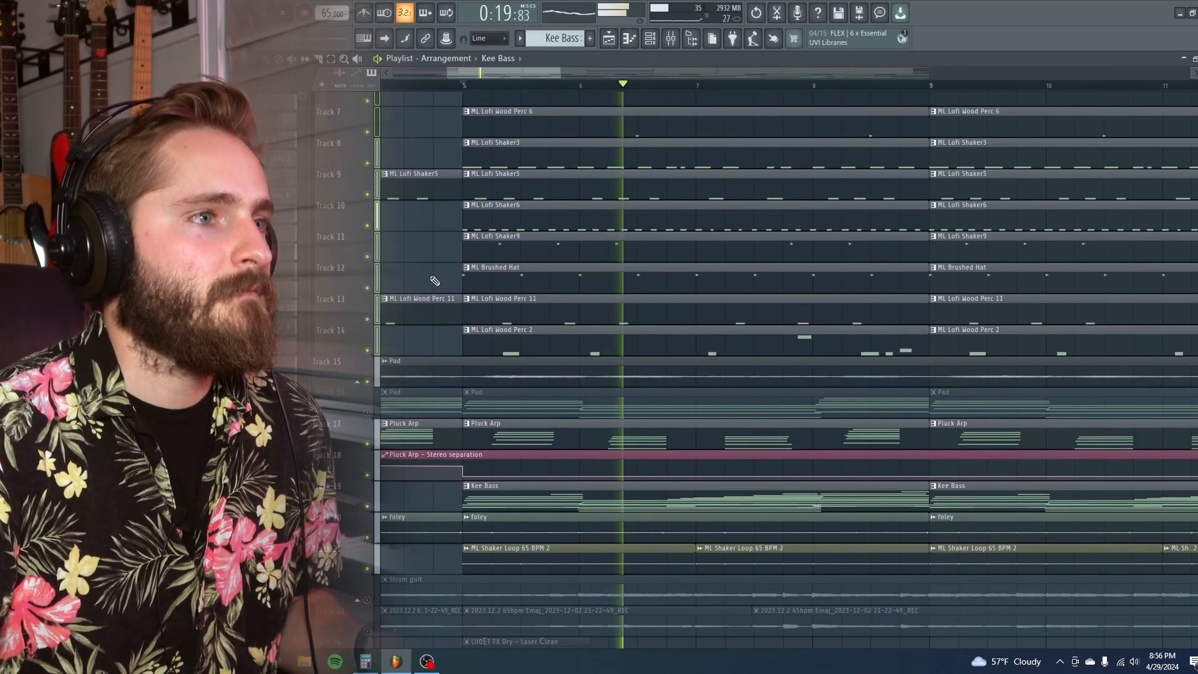
{"action": "right_click", "coordinate": [438, 283], "text": "ctrl"}
{"action": "scroll", "coordinate": [441, 347], "scroll_direction": "up", "scroll_amount": 2}
{"action": "scroll", "coordinate": [427, 335], "scroll_direction": "up", "scroll_amount": 4}
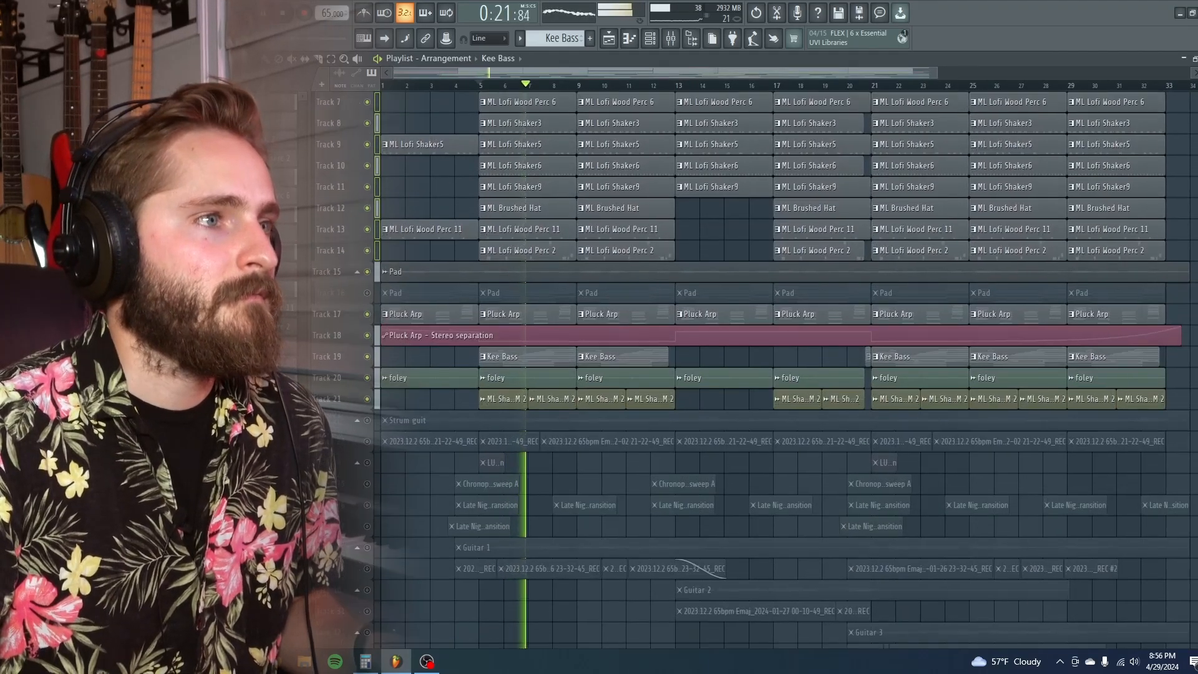
Listen to the arrangement up to about bar 9, stop playback and show the whole arrangement
{"action": "scroll", "coordinate": [427, 336], "scroll_direction": "up", "scroll_amount": 2}
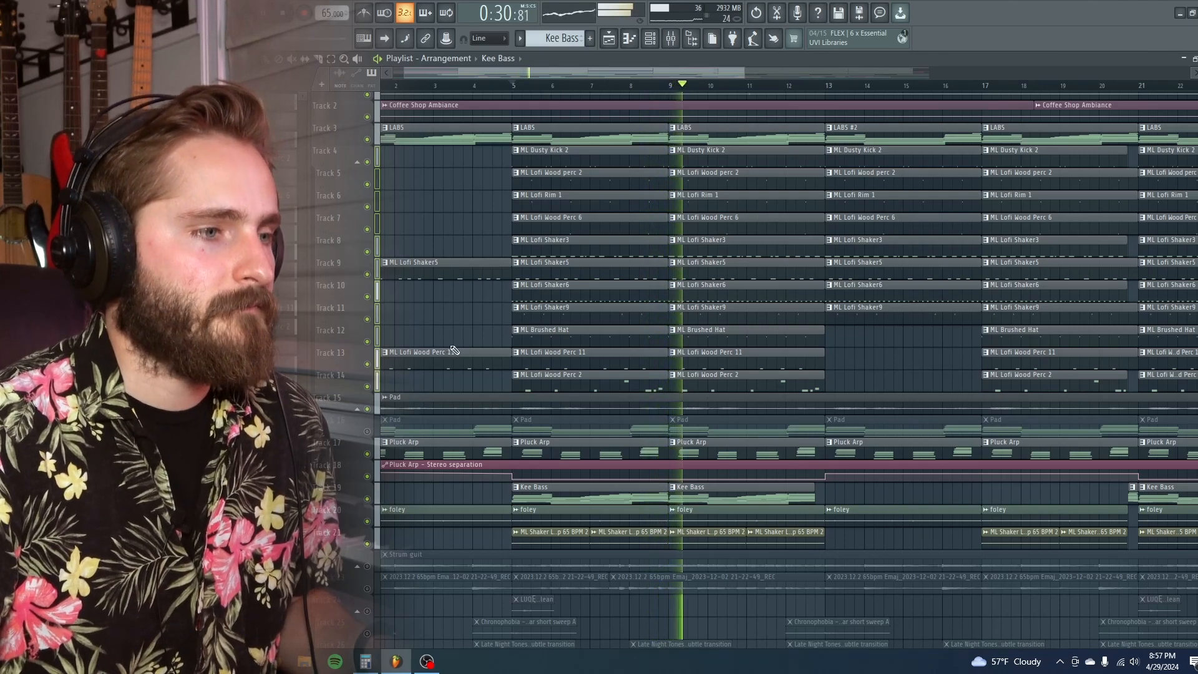
{"action": "key", "text": "space"}
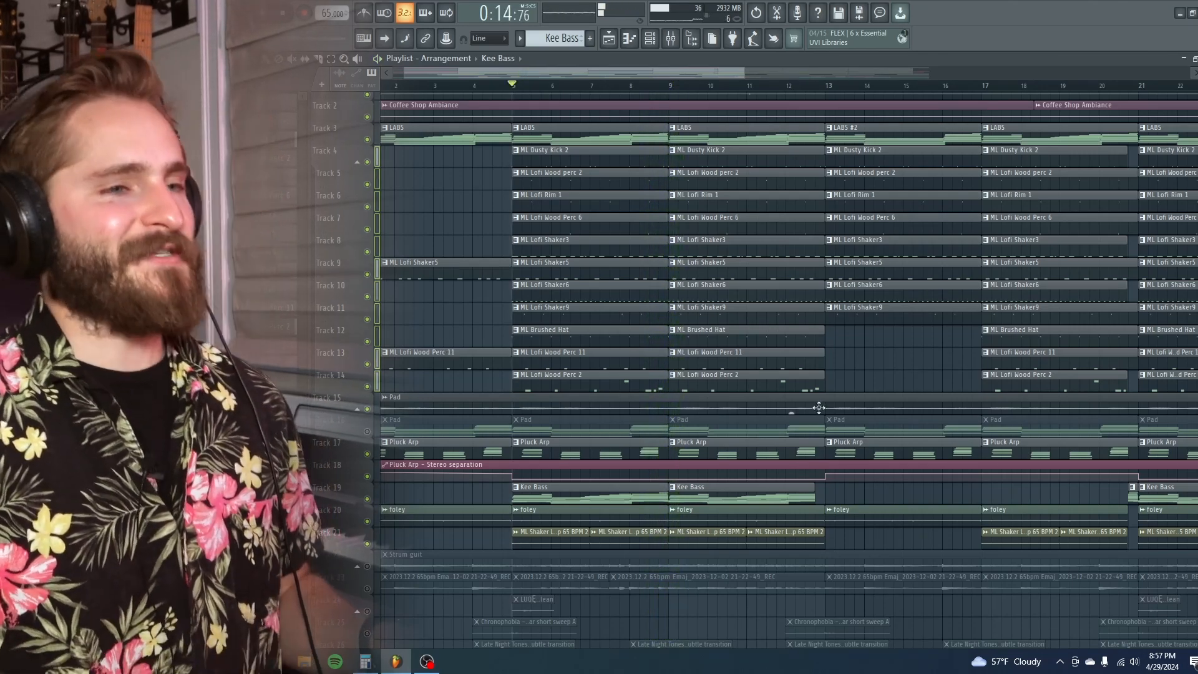
{"action": "right_click", "coordinate": [911, 354], "text": "ctrl"}
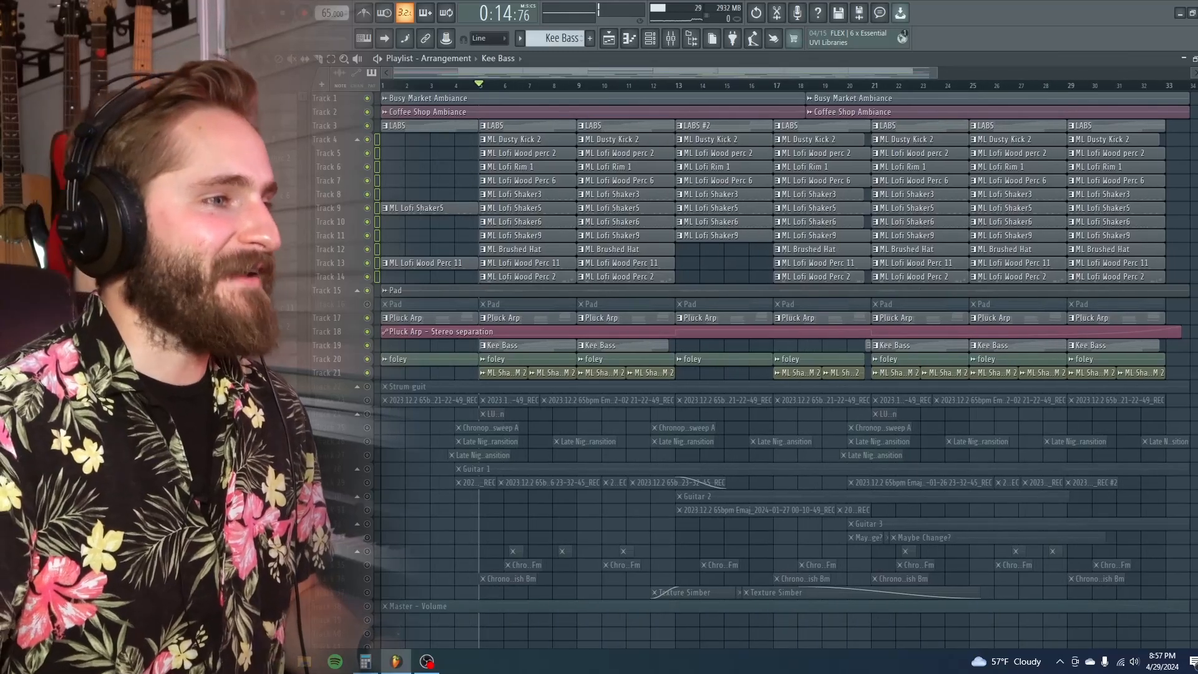
Unmute the Strum guit track and return the playback position to the start of the arrangement
{"action": "scroll", "coordinate": [393, 481], "scroll_direction": "up", "scroll_amount": 3}
{"action": "scroll", "coordinate": [443, 476], "scroll_direction": "up", "scroll_amount": 2}
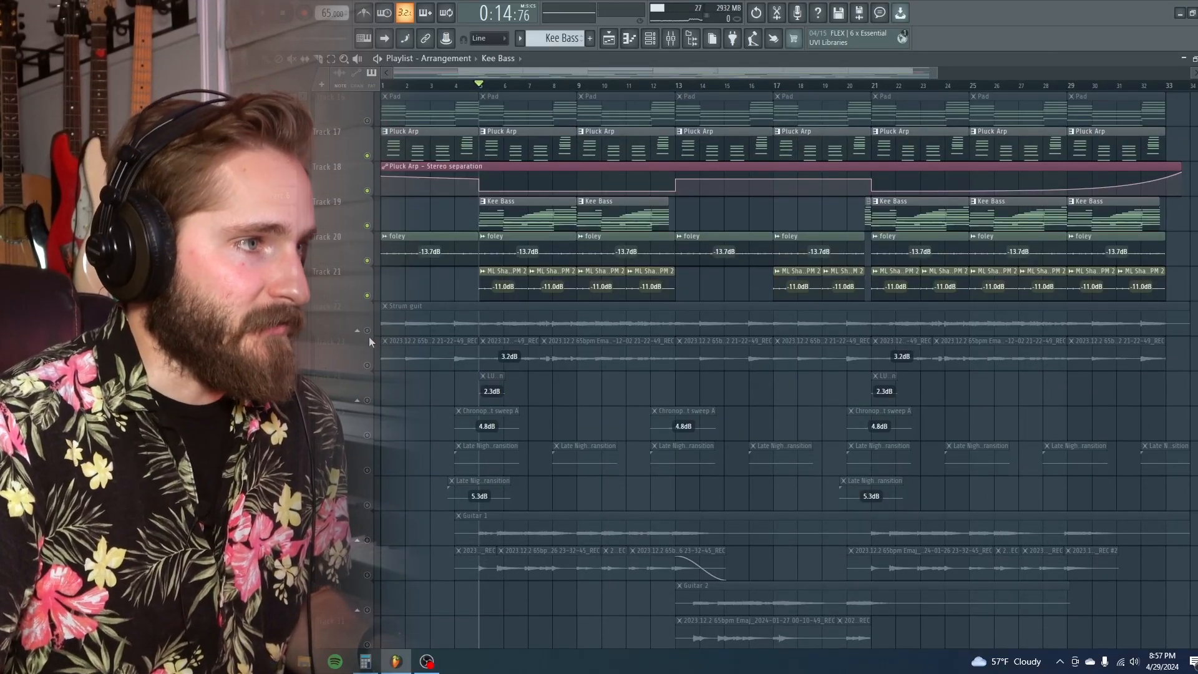
{"action": "left_click", "coordinate": [367, 330]}
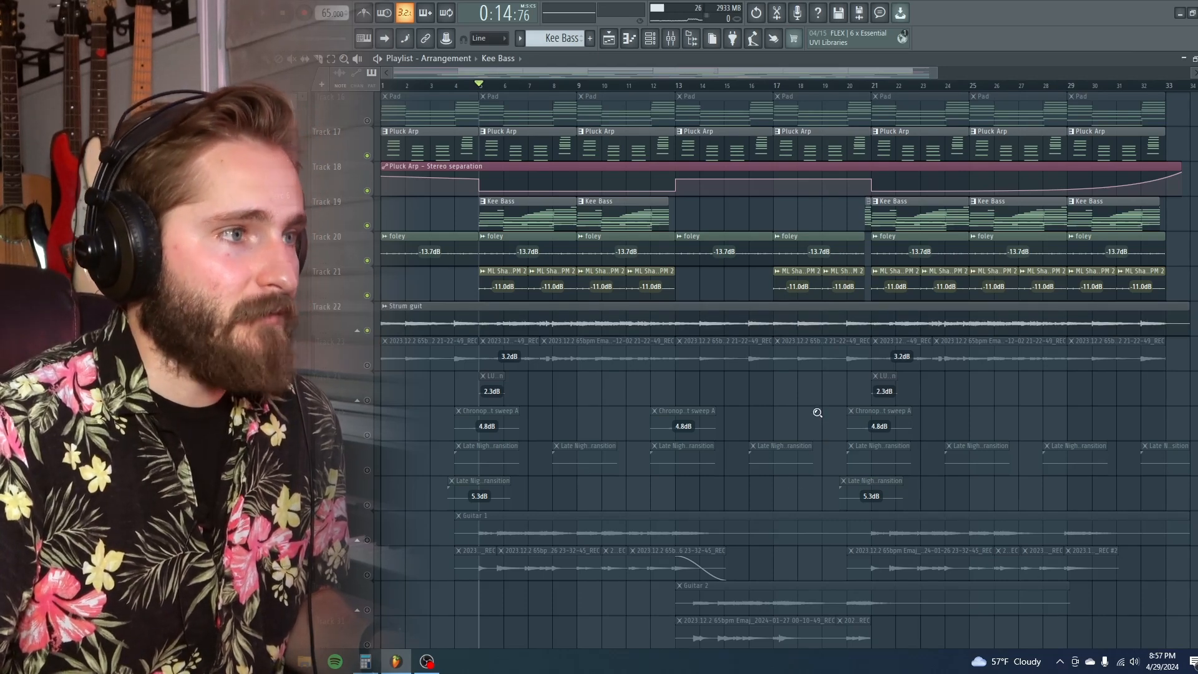
{"action": "scroll", "coordinate": [818, 414], "scroll_direction": "down", "scroll_amount": 5}
{"action": "key", "text": "space"}
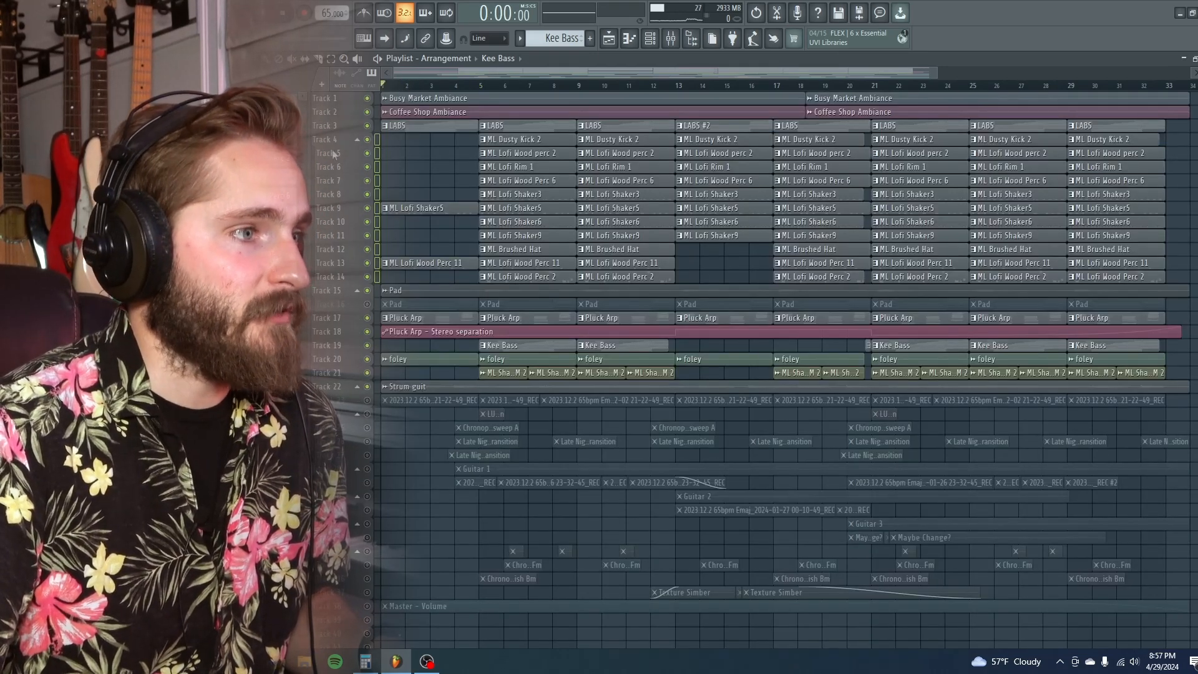
Enlarge the playlist tracks and examine the Strum guit waveform across the arrangement
{"action": "scroll", "coordinate": [399, 350], "scroll_direction": "up", "scroll_amount": 5}
{"action": "scroll", "coordinate": [407, 368], "scroll_direction": "up", "scroll_amount": 1}
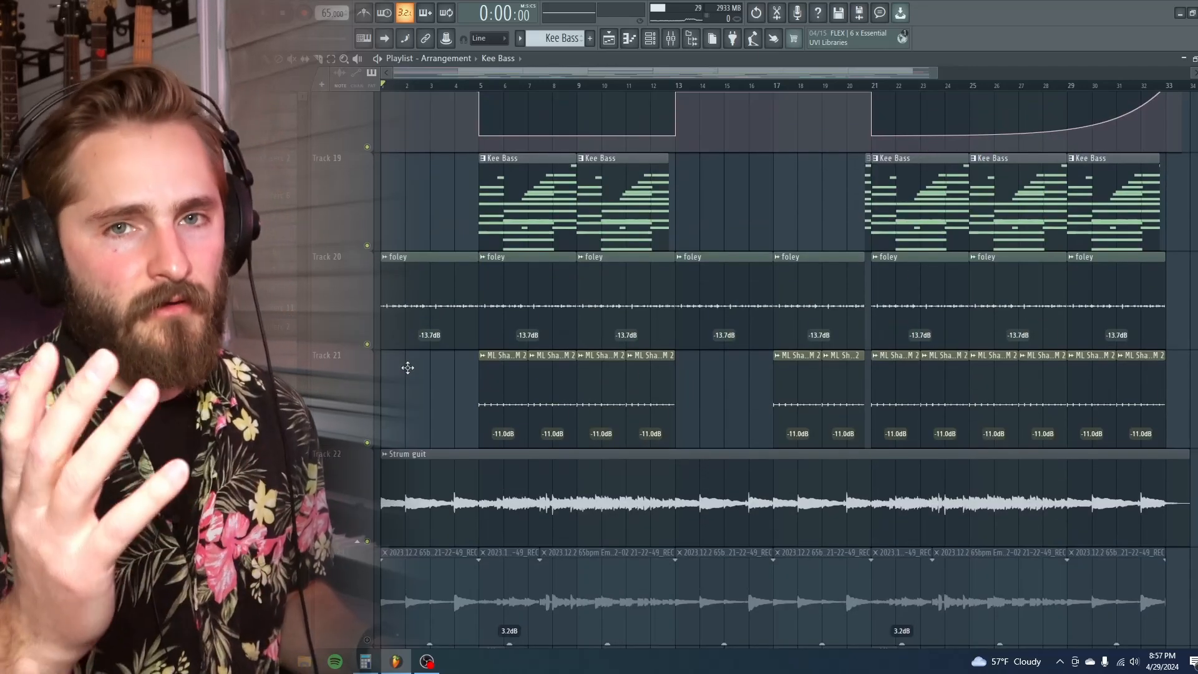
{"action": "scroll", "coordinate": [476, 331], "scroll_direction": "down", "scroll_amount": 3}
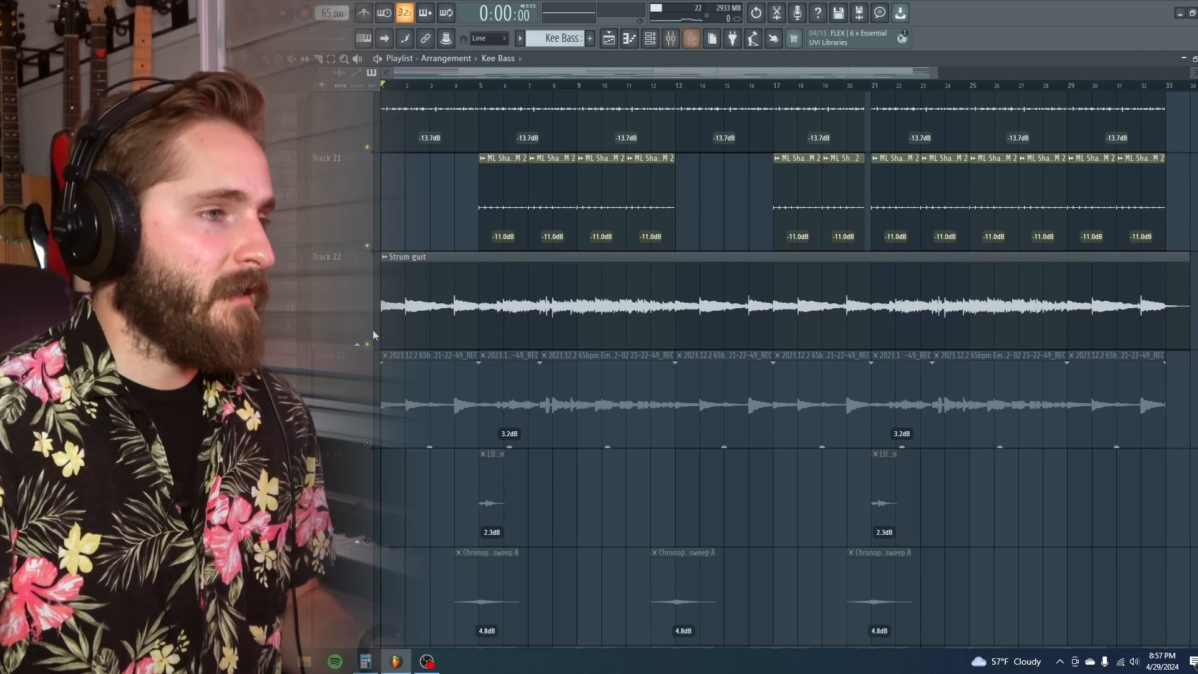
{"action": "scroll", "coordinate": [445, 70], "scroll_direction": "up", "scroll_amount": 3}
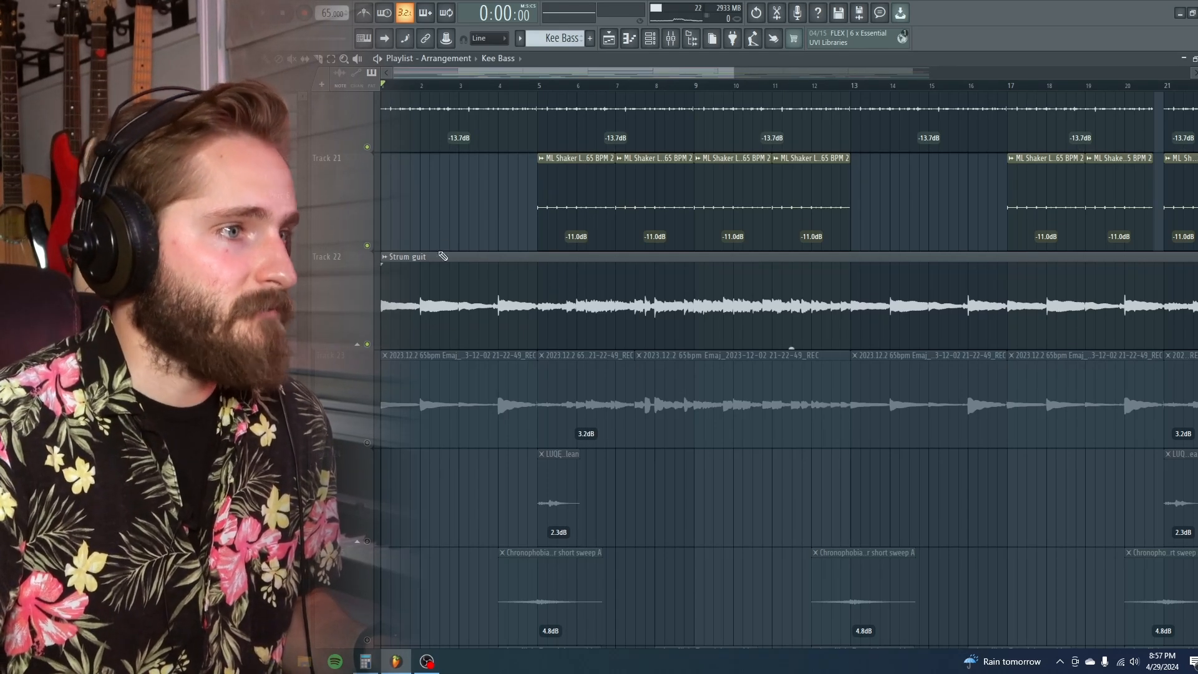
Show the Lead Guit channel's effects in the mixer and open its Archetype Plini plugin in full view
{"action": "left_click", "coordinate": [671, 39]}
{"action": "left_click", "coordinate": [504, 413]}
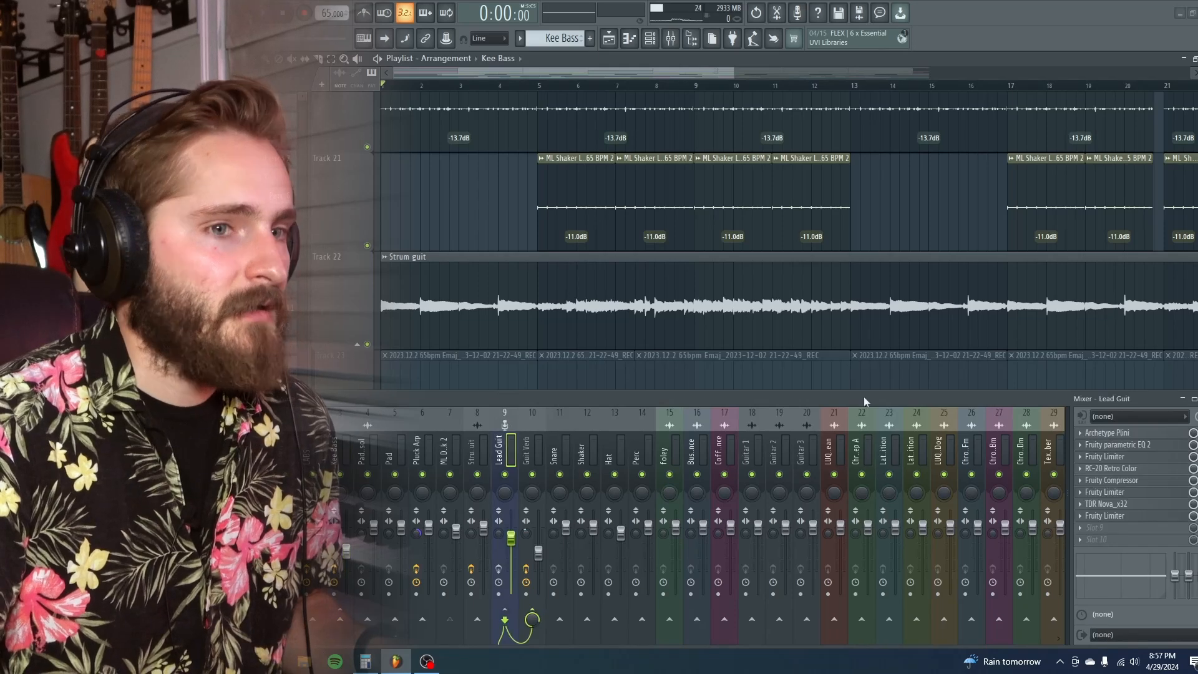
{"action": "left_click", "coordinate": [1128, 434]}
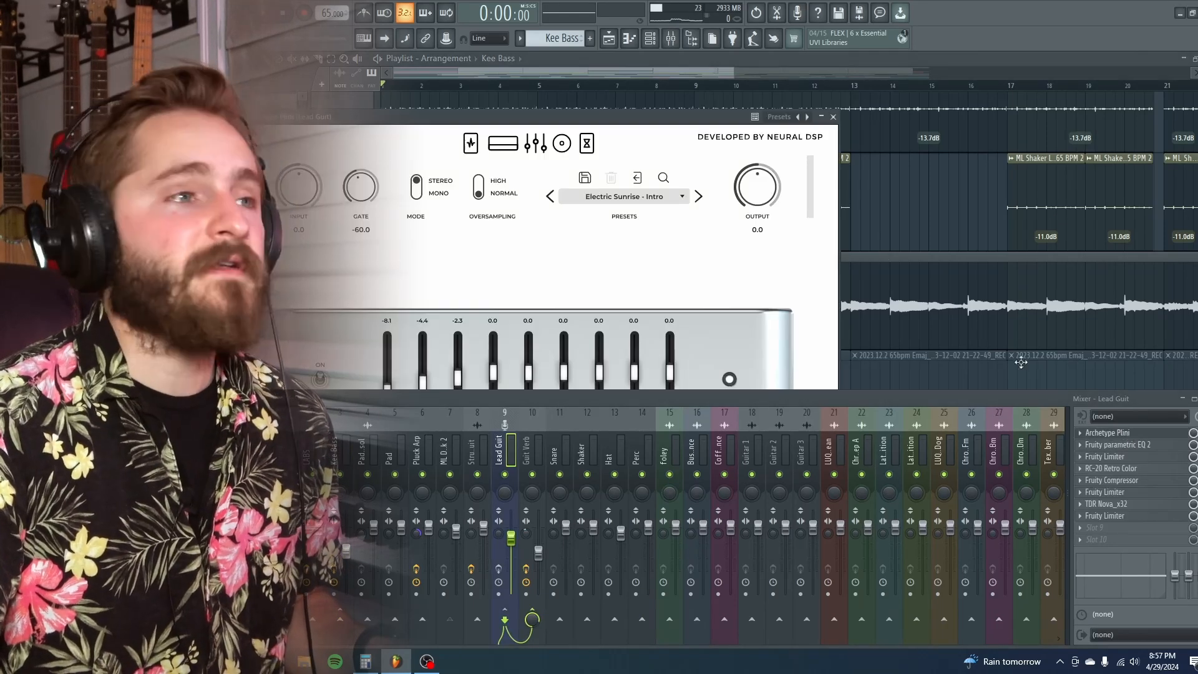
{"action": "left_click_drag", "start_coordinate": [616, 114], "coordinate": [631, 74]}
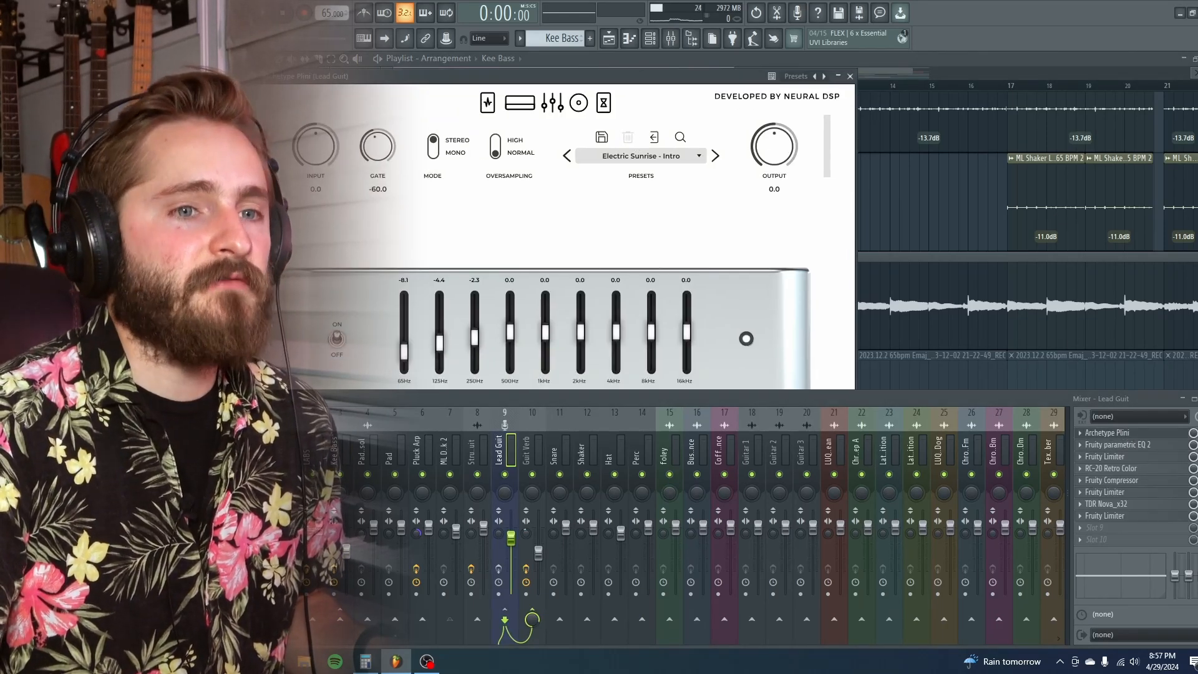
{"action": "key", "text": "F9"}
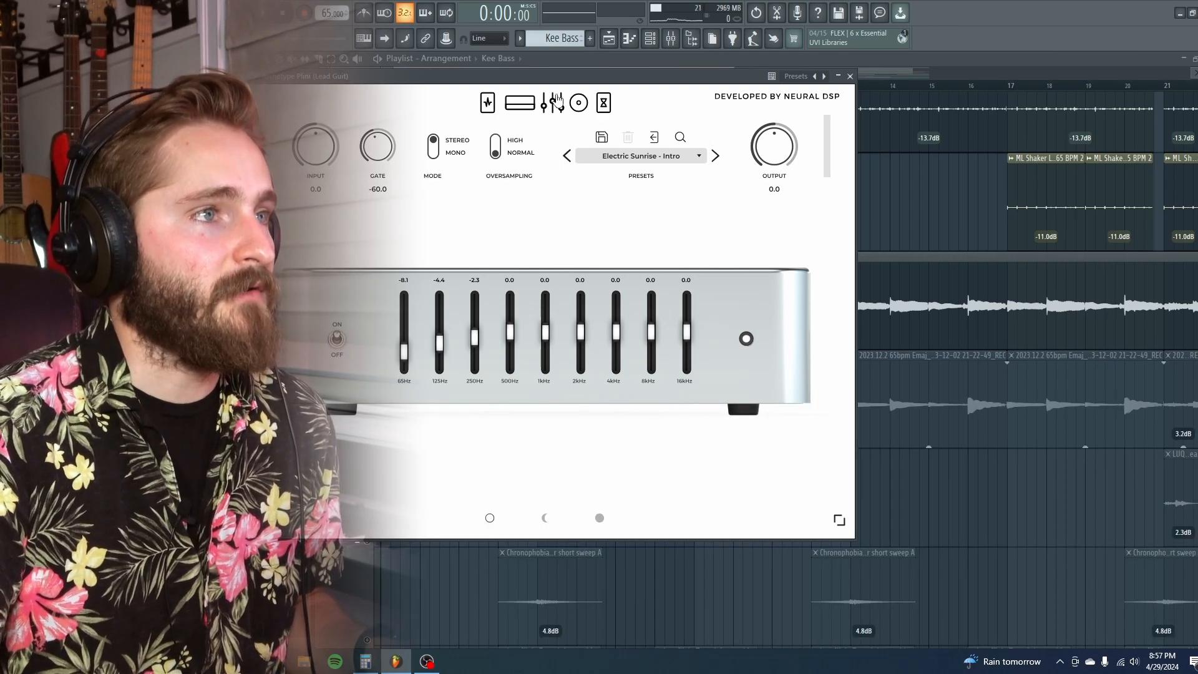
Review the Archetype Plini compressor and overdrive pedals, delay and reverb, and equalizer pages, and close the plugin
{"action": "left_click", "coordinate": [492, 103]}
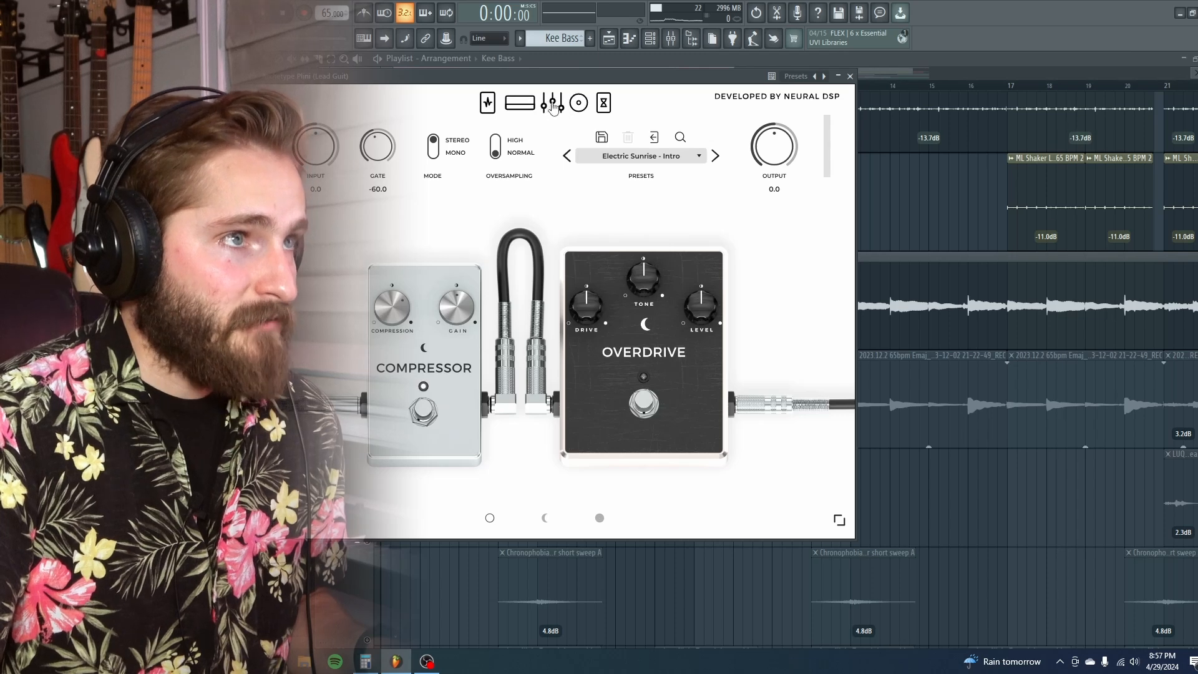
{"action": "left_click", "coordinate": [603, 106]}
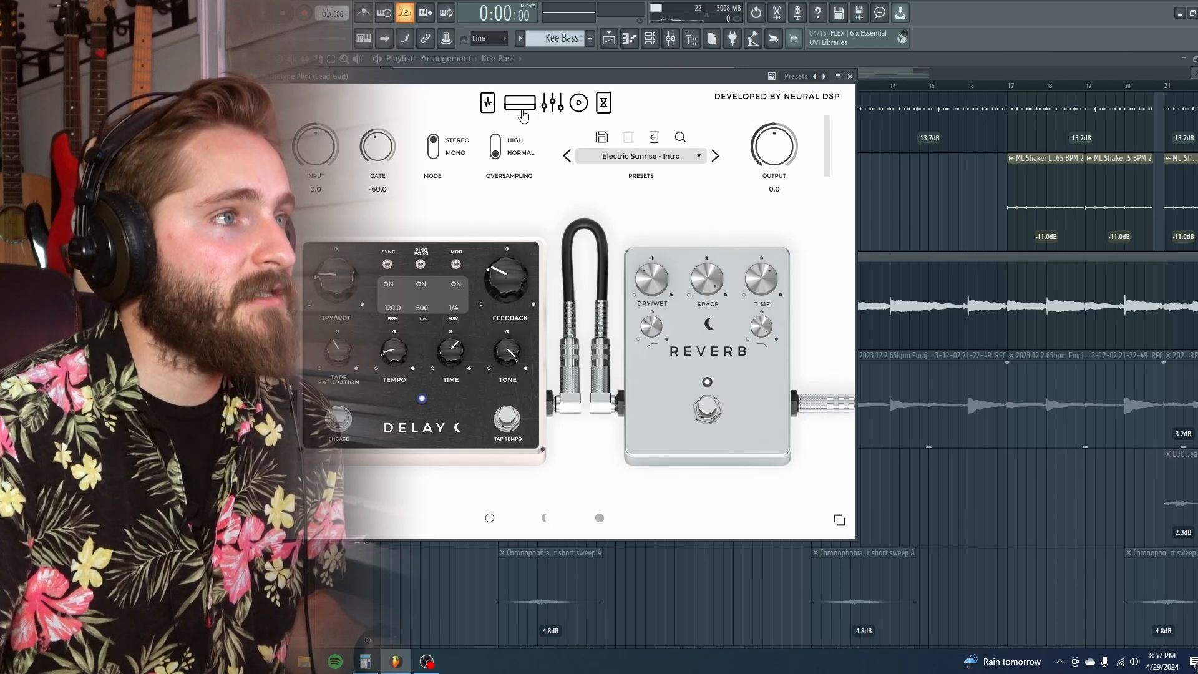
{"action": "left_click", "coordinate": [486, 111]}
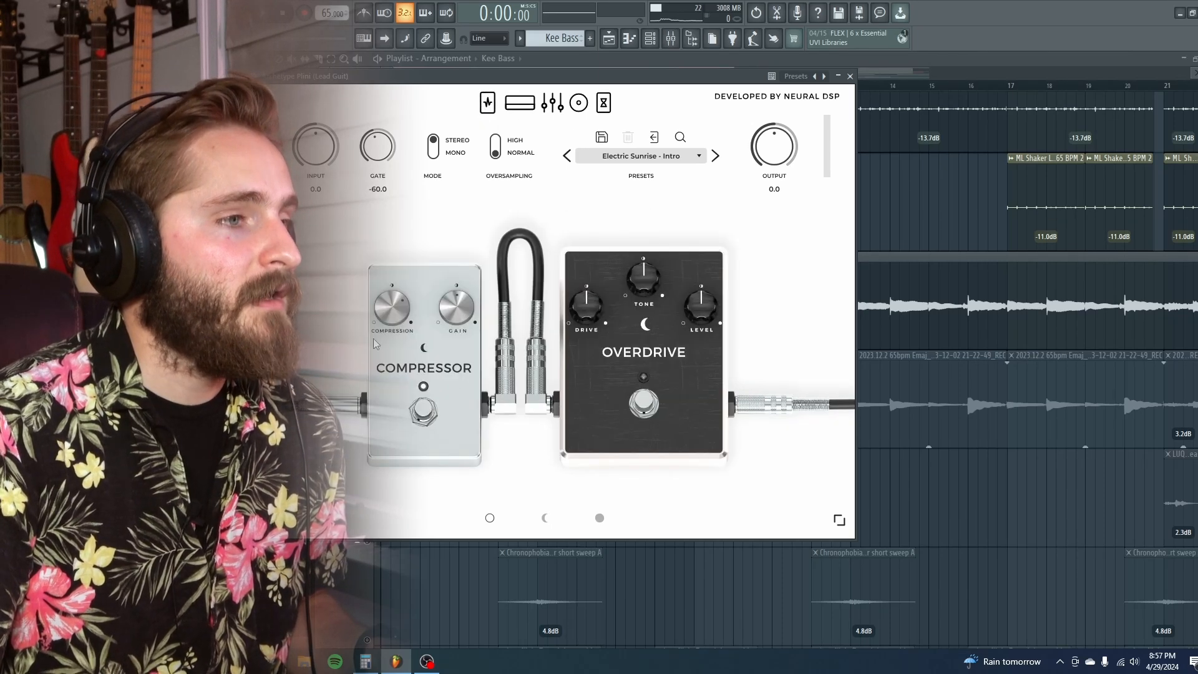
{"action": "left_click", "coordinate": [545, 106]}
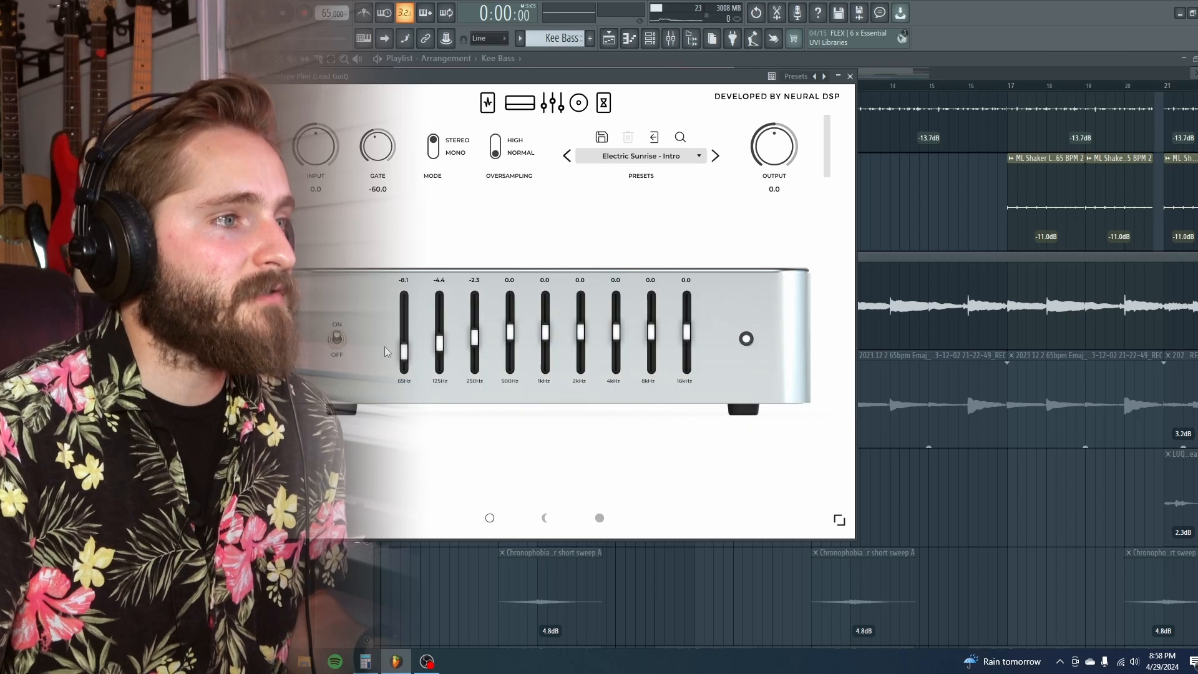
{"action": "left_click", "coordinate": [850, 78]}
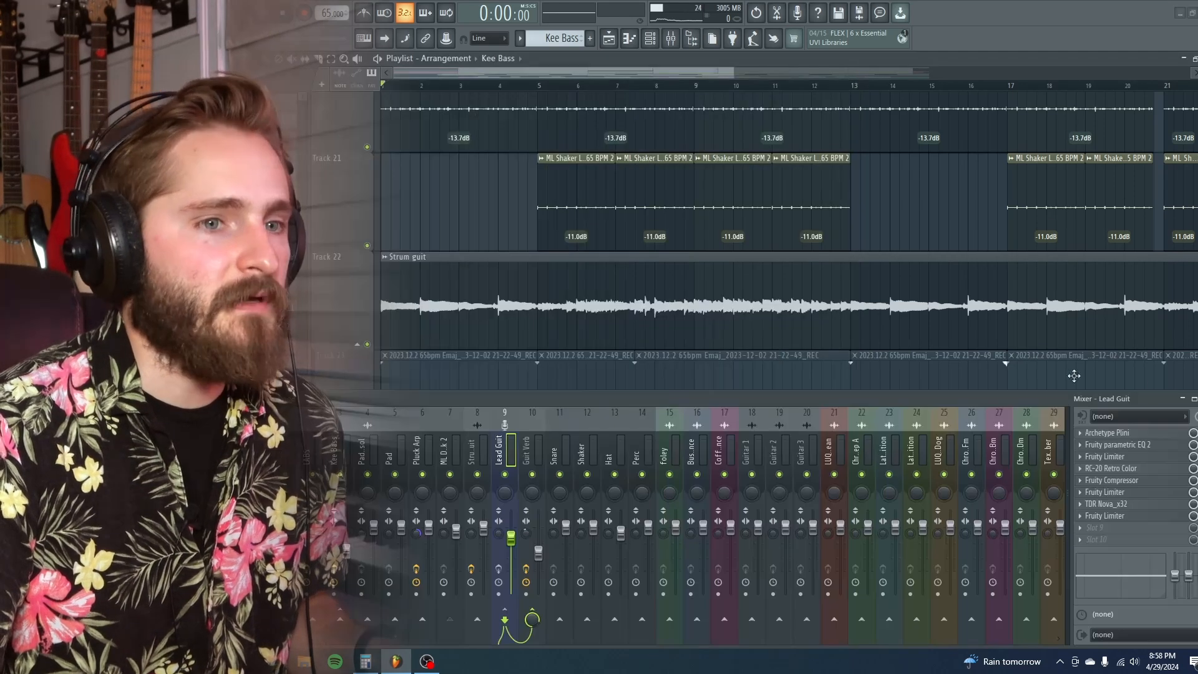
Inspect the Lead Guit channel's Fruity parametric EQ 2, RC-20 Retro Color, Fruity Compressor and first two Fruity Limiter settings
{"action": "left_click", "coordinate": [1140, 445]}
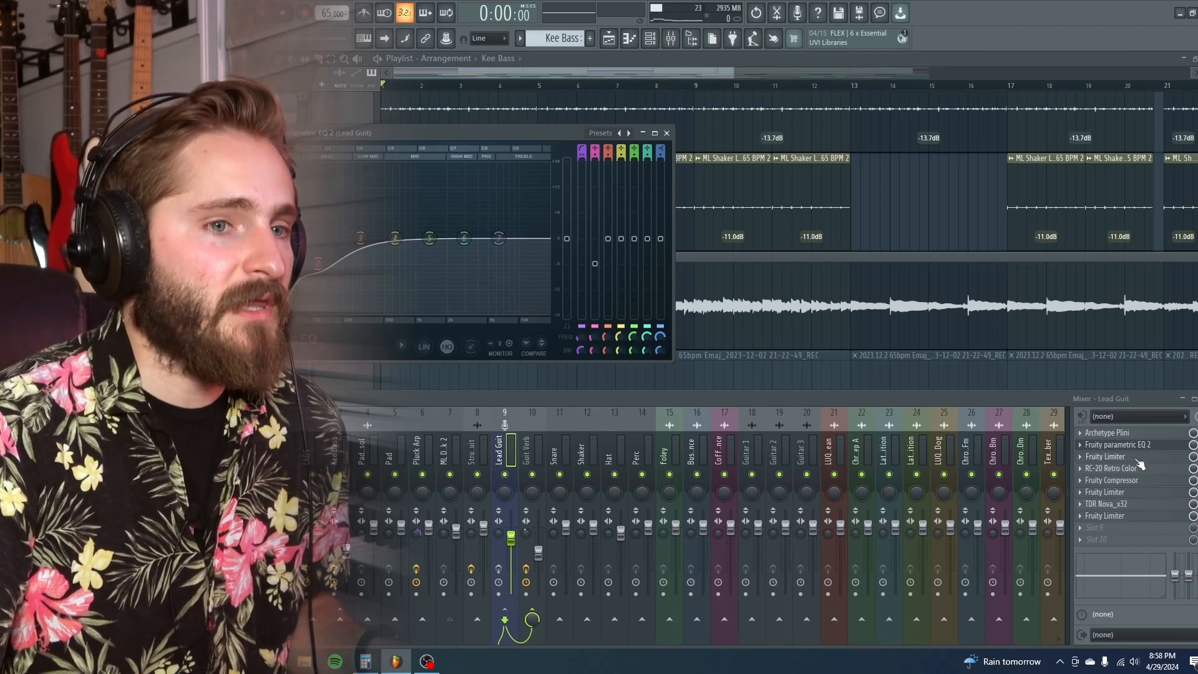
{"action": "left_click", "coordinate": [1149, 459]}
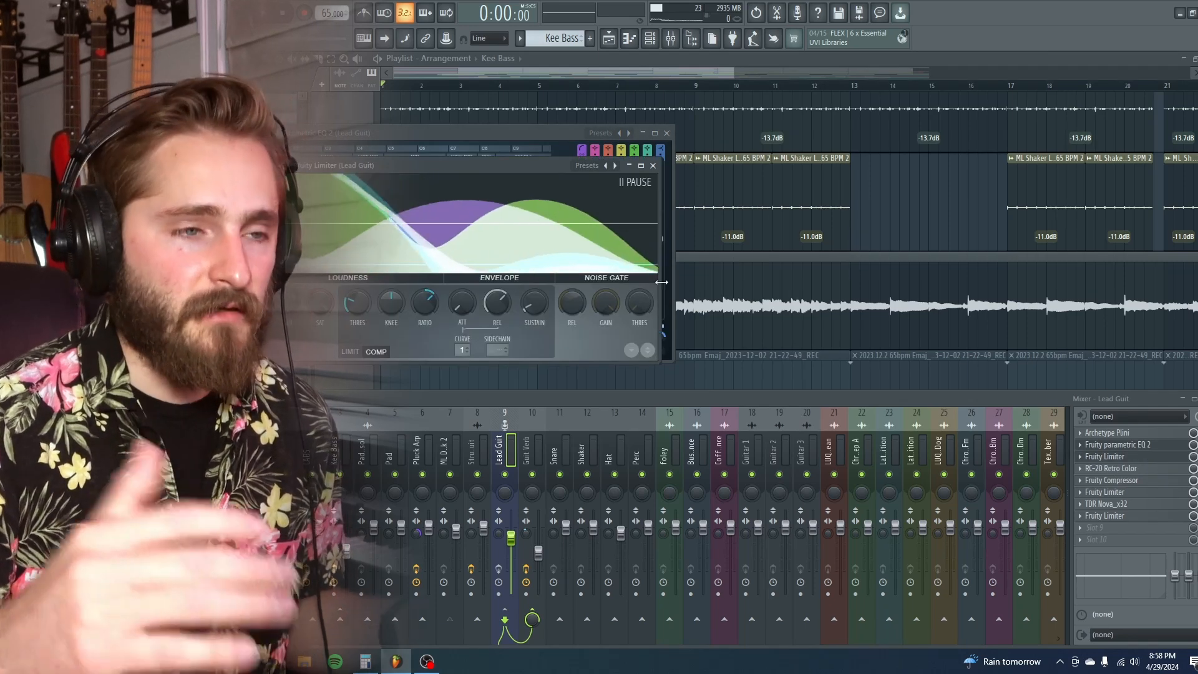
{"action": "left_click", "coordinate": [1156, 469]}
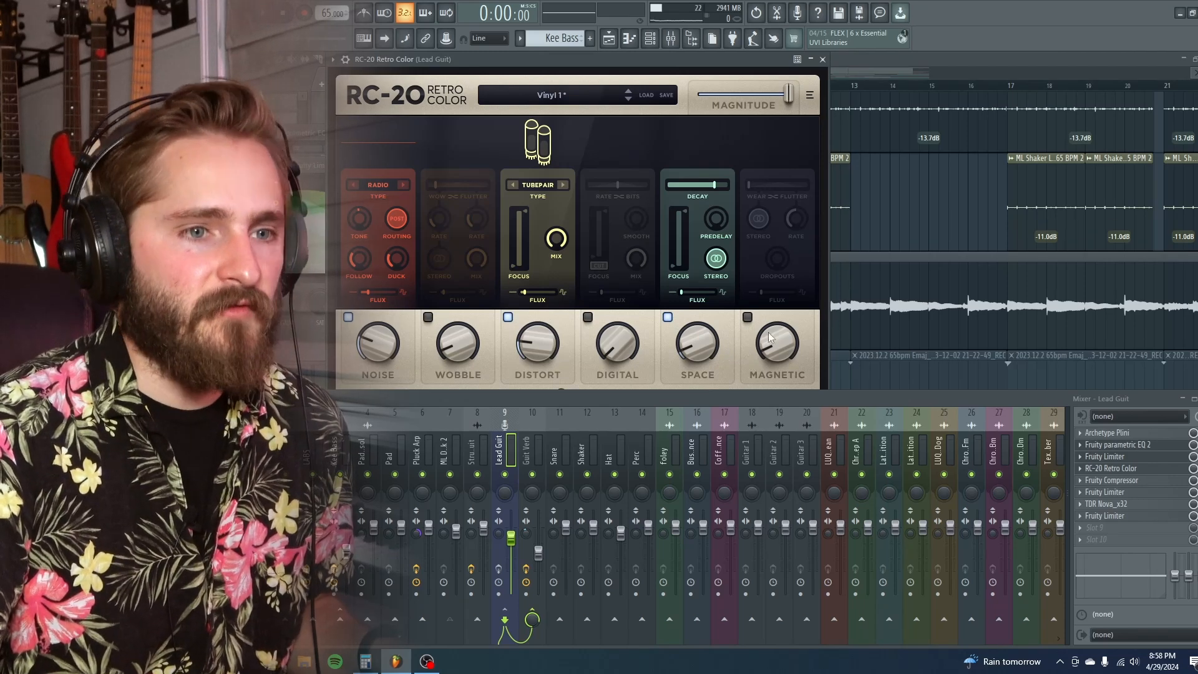
{"action": "left_click", "coordinate": [1147, 482]}
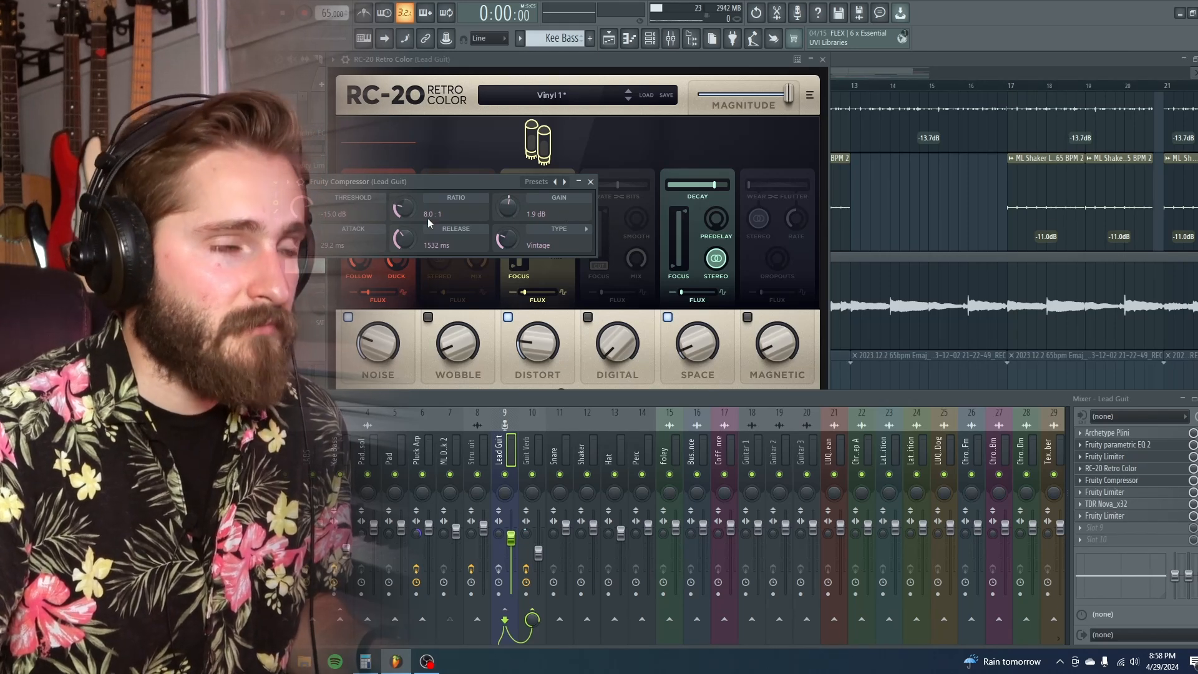
{"action": "left_click", "coordinate": [1124, 493]}
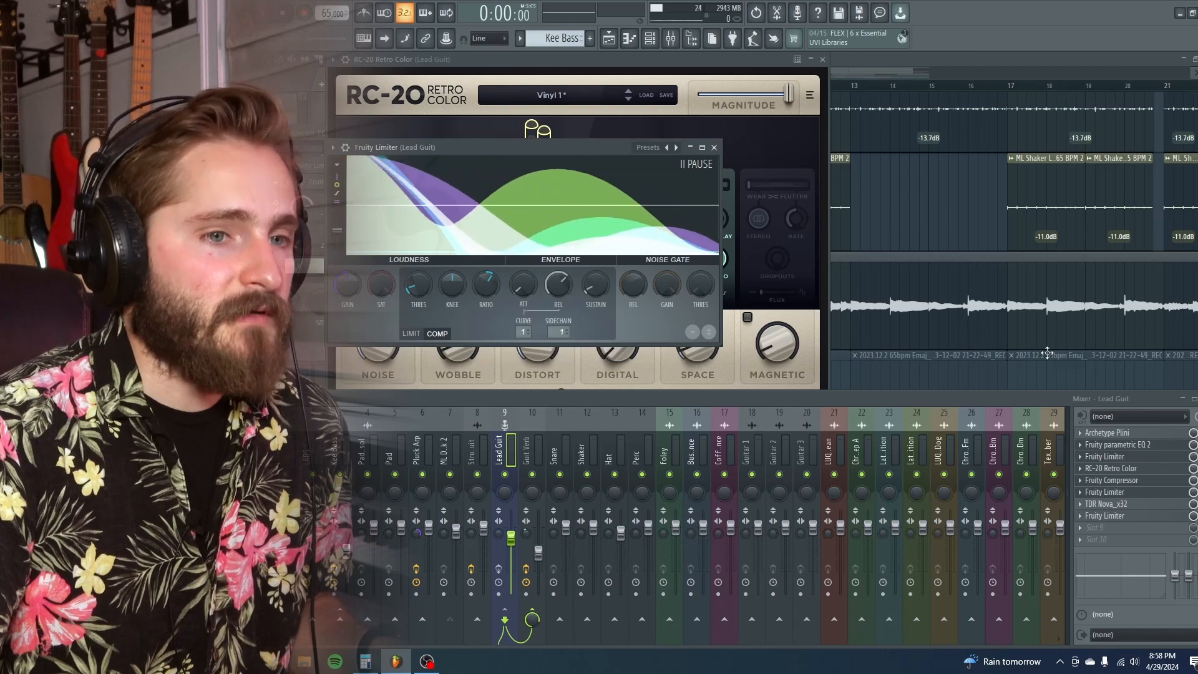
Open TDR Nova on the Lead Guit channel and bring its full window with the band II settings into view
{"action": "left_click", "coordinate": [1147, 503]}
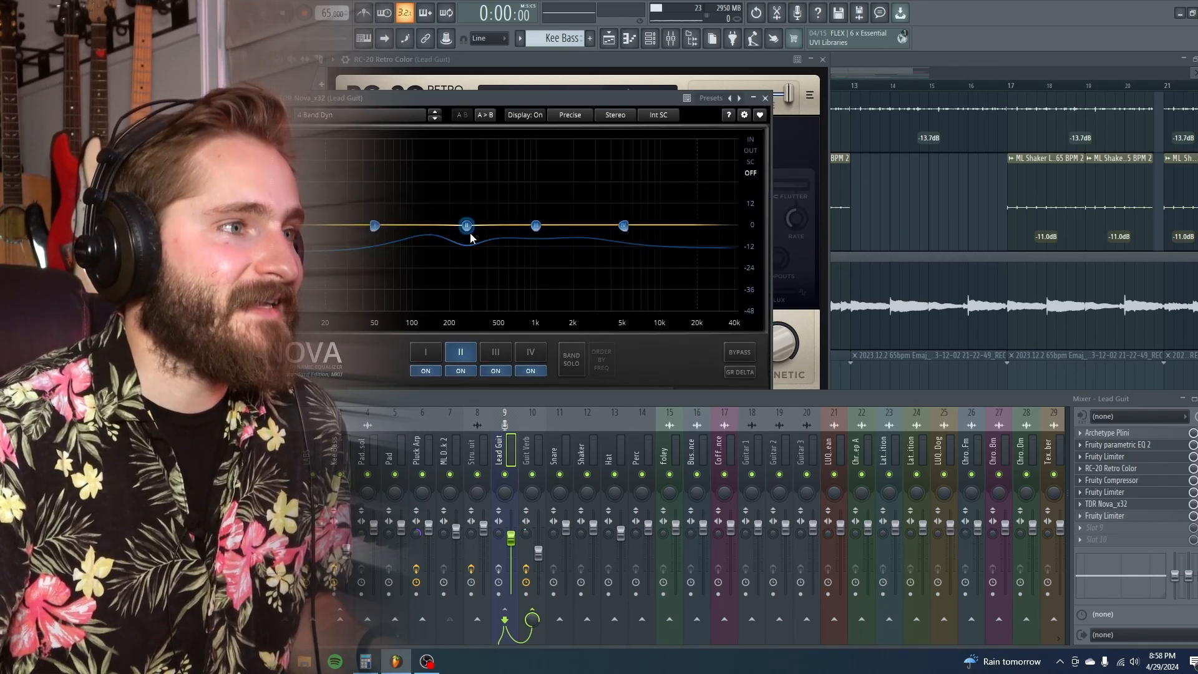
{"action": "left_click_drag", "start_coordinate": [594, 93], "coordinate": [668, 45]}
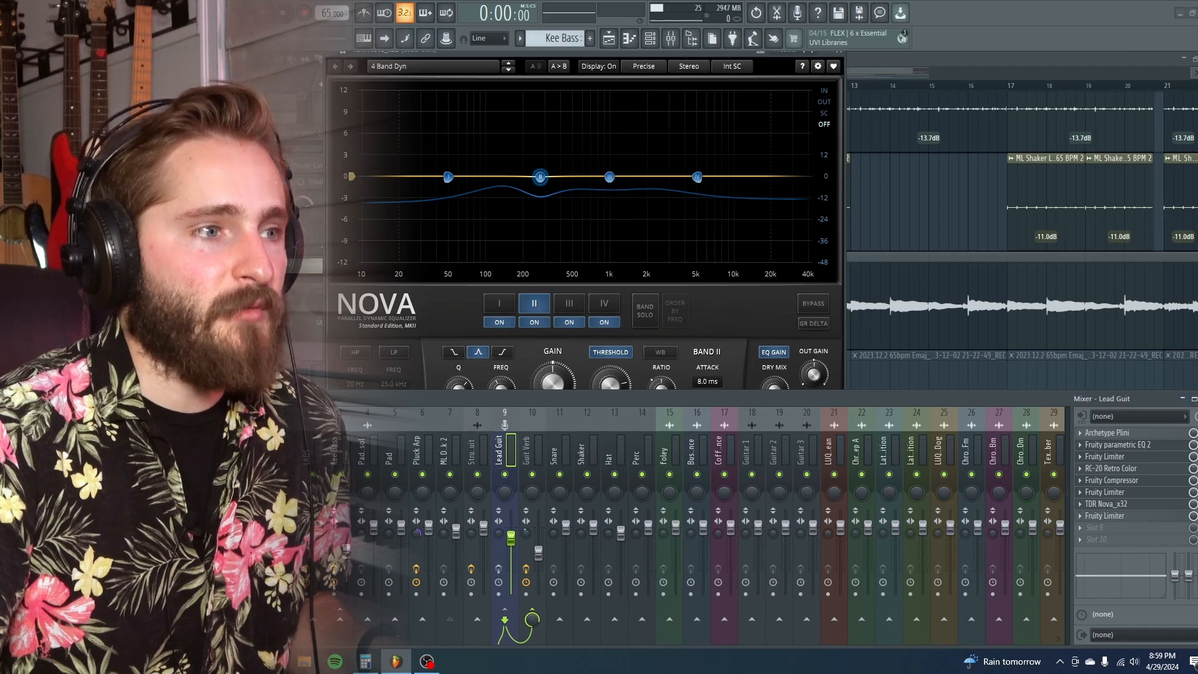
{"action": "key", "text": "F9"}
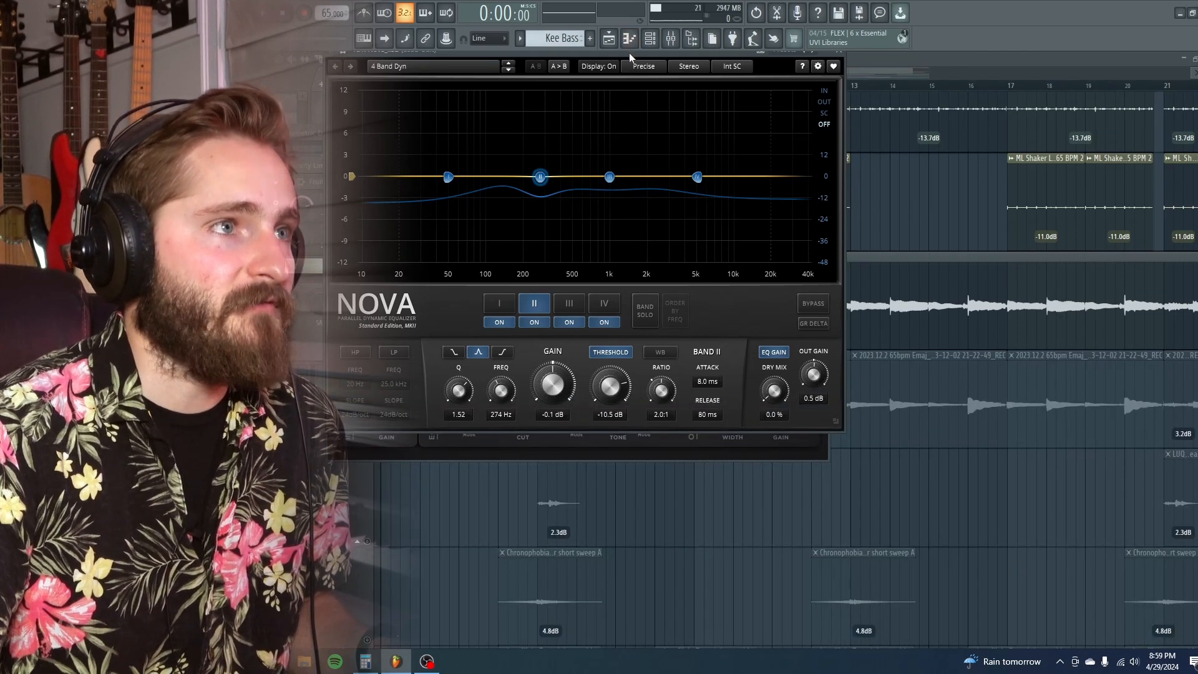
{"action": "left_click_drag", "start_coordinate": [629, 52], "coordinate": [587, 148]}
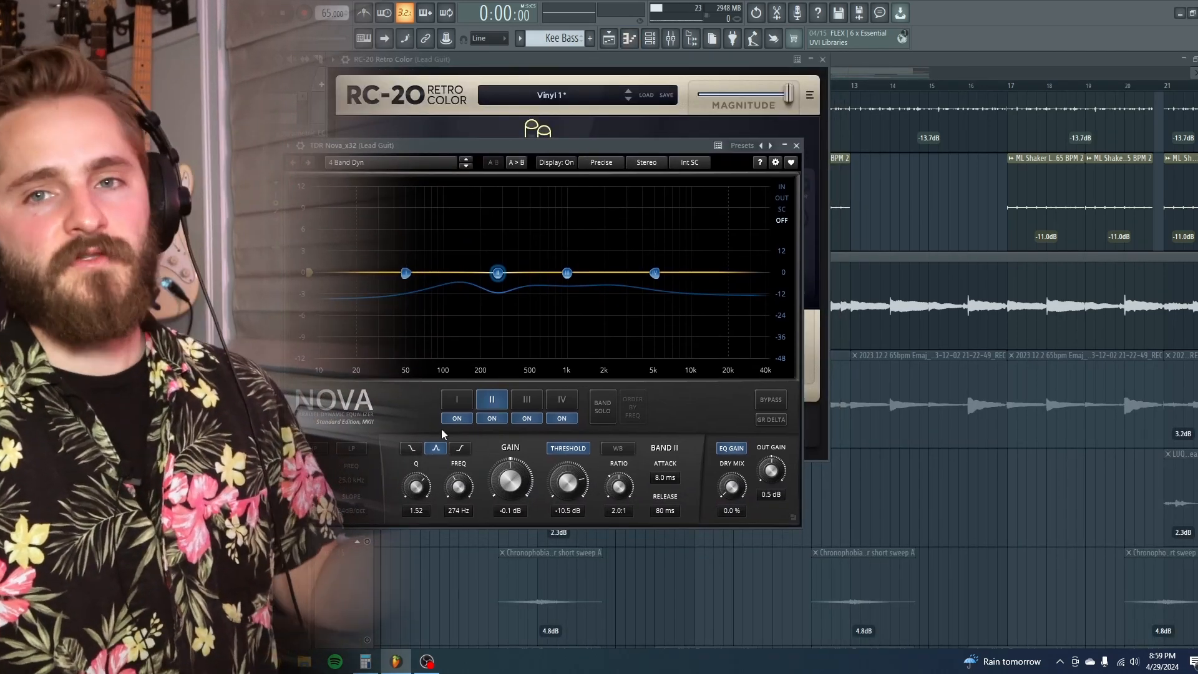
Check the last Fruity Limiter on the Lead Guit channel and close all open plugin windows
{"action": "left_click", "coordinate": [670, 38]}
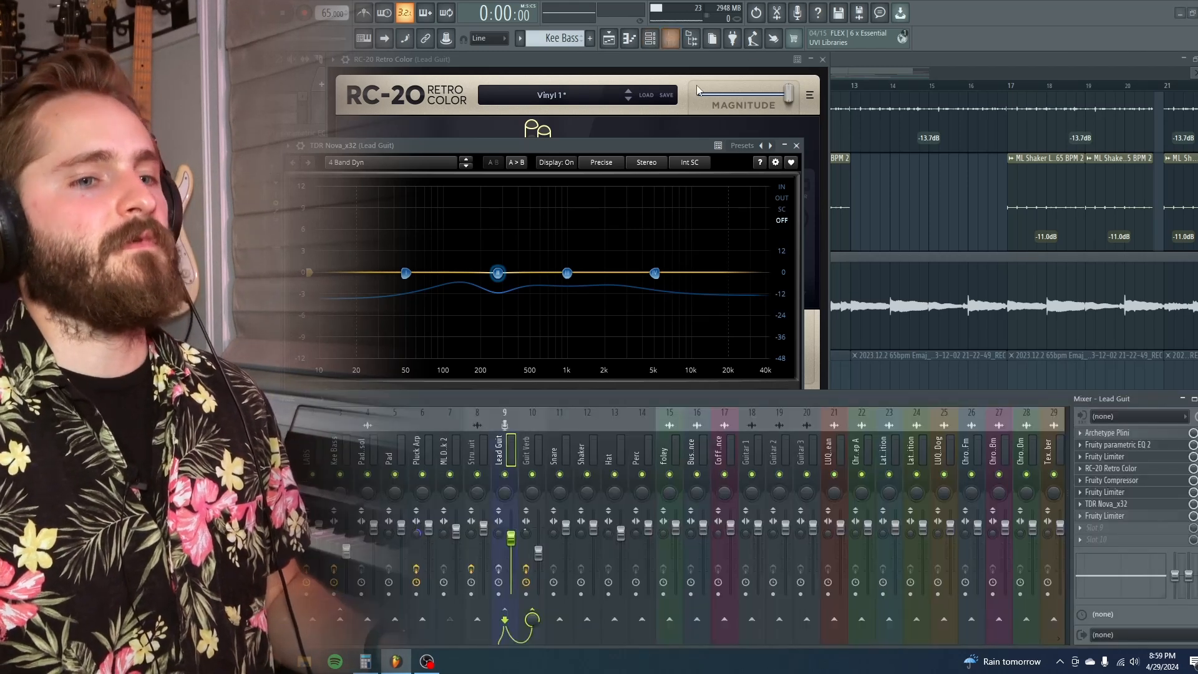
{"action": "left_click", "coordinate": [1115, 516]}
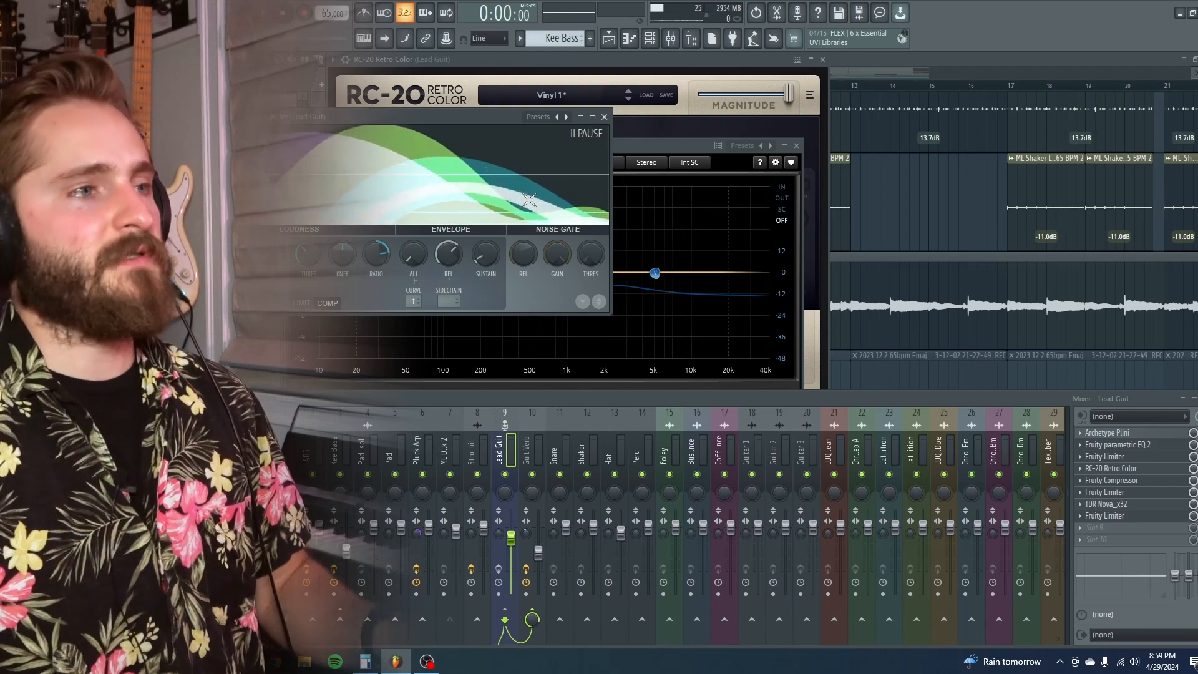
{"action": "left_click", "coordinate": [604, 117]}
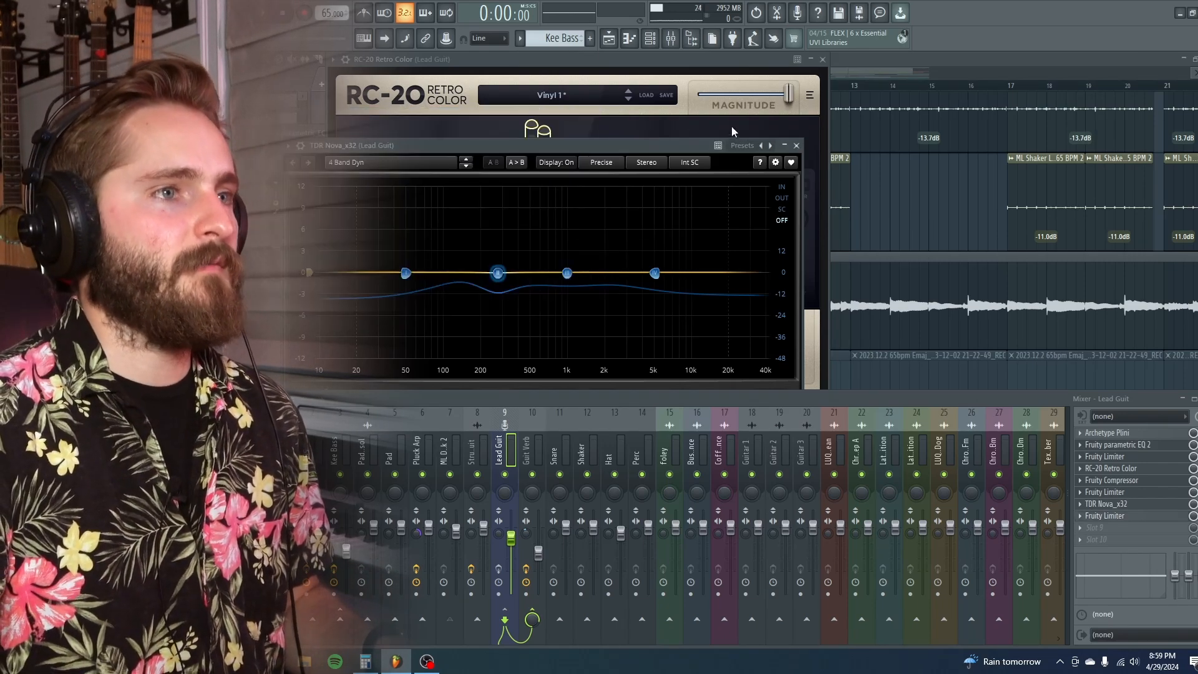
{"action": "left_click", "coordinate": [797, 145]}
{"action": "left_click", "coordinate": [718, 145]}
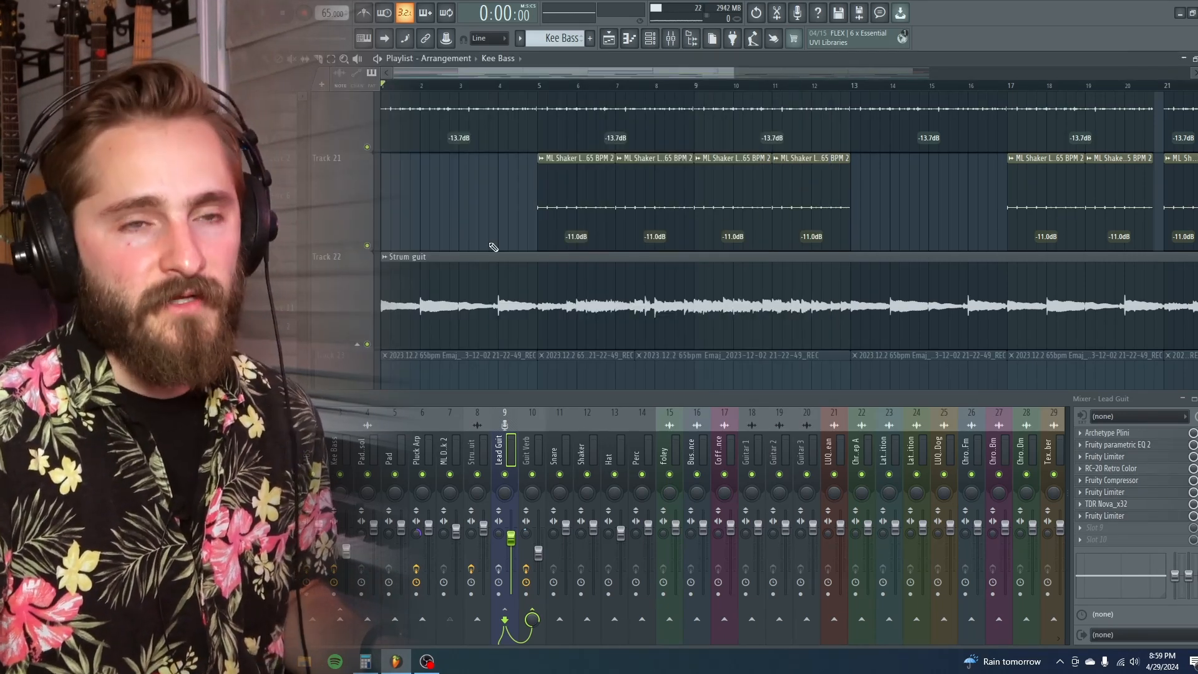
Play the arrangement from the start with the guitar, and solo the Strum guit track to hear it alone
{"action": "key", "text": "space"}
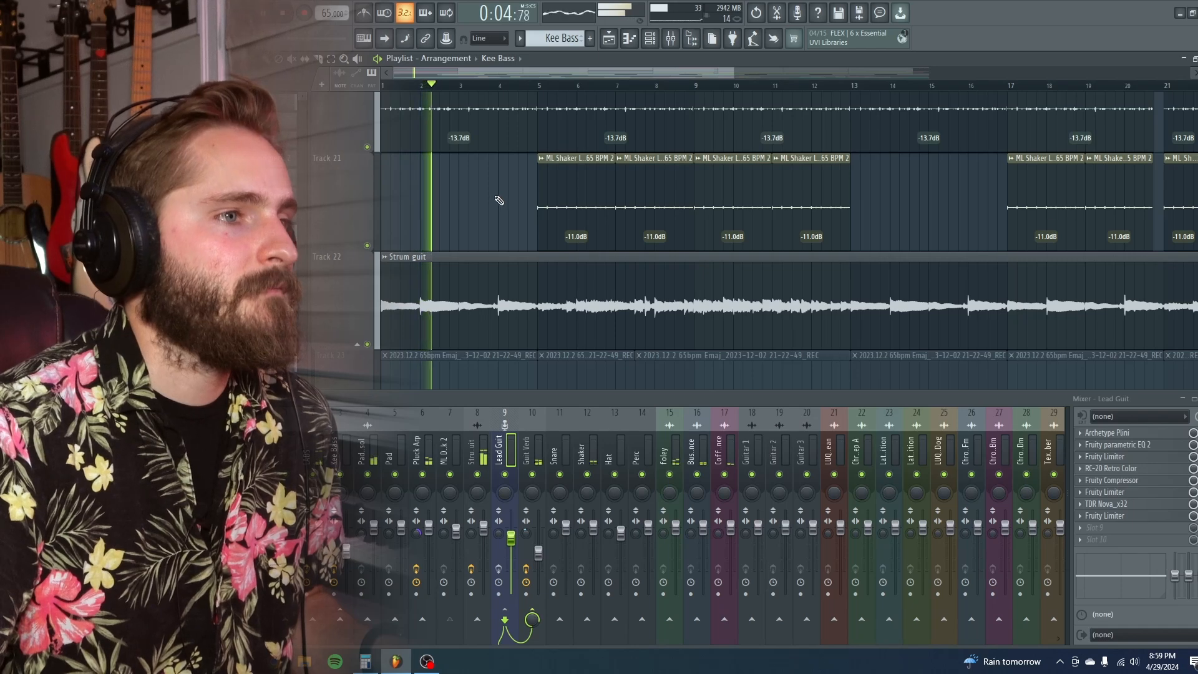
{"action": "key", "text": "space"}
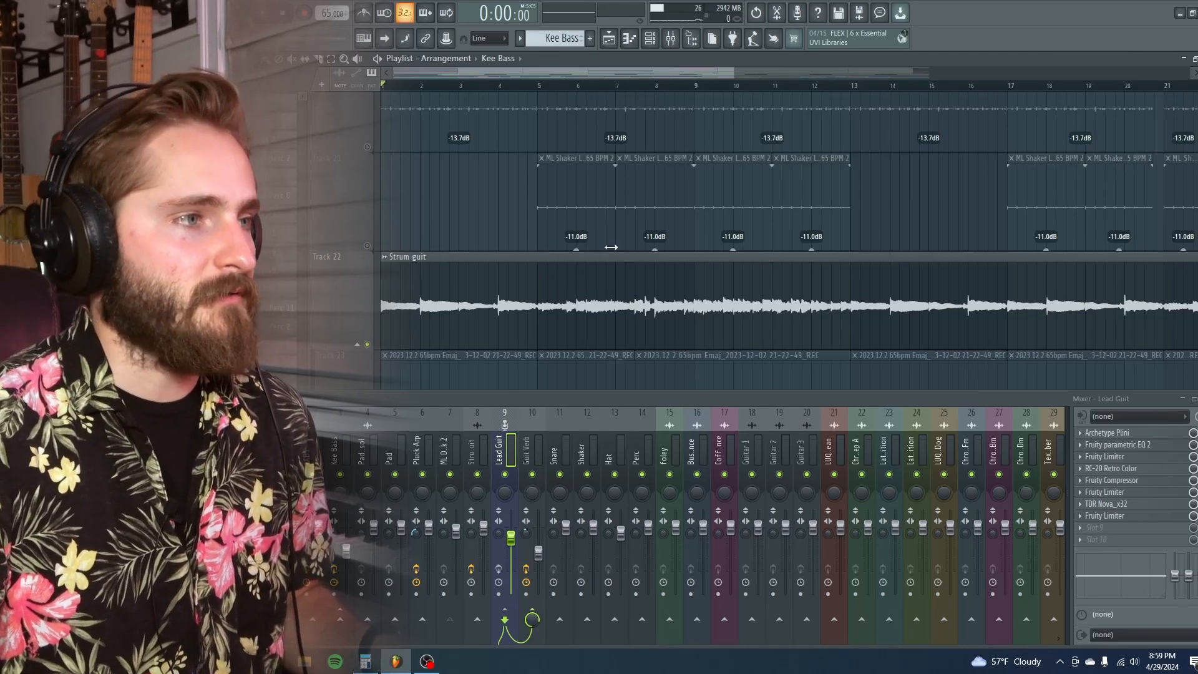
{"action": "key", "text": "space"}
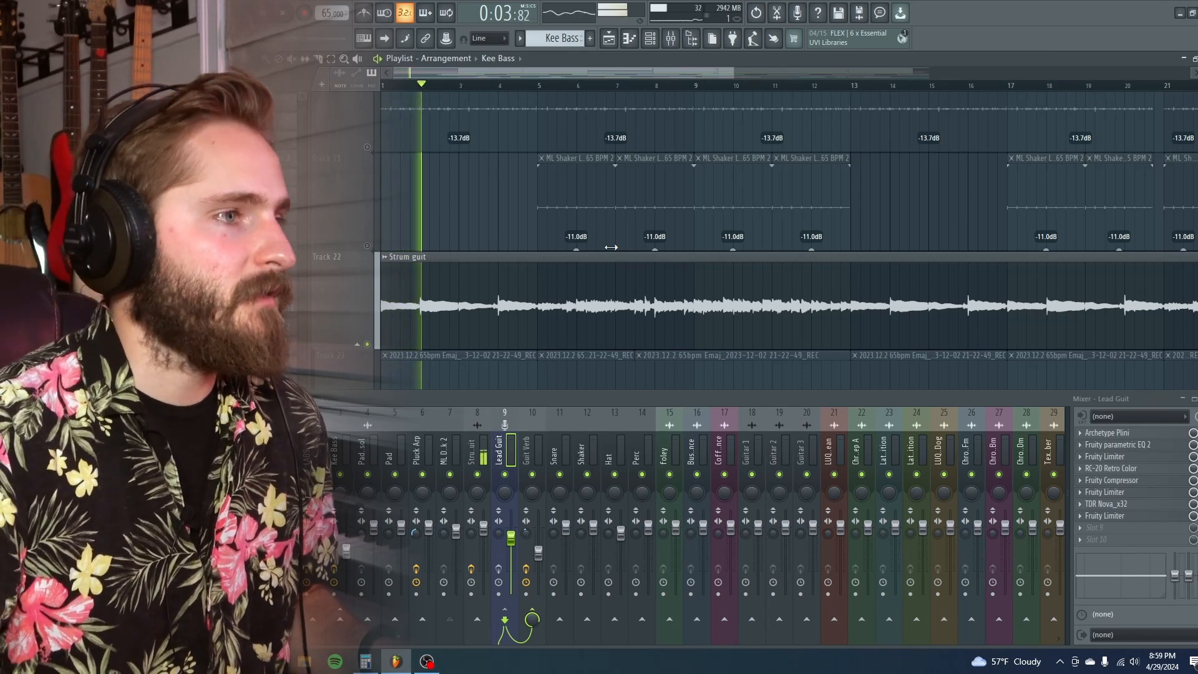
{"action": "key", "text": "space"}
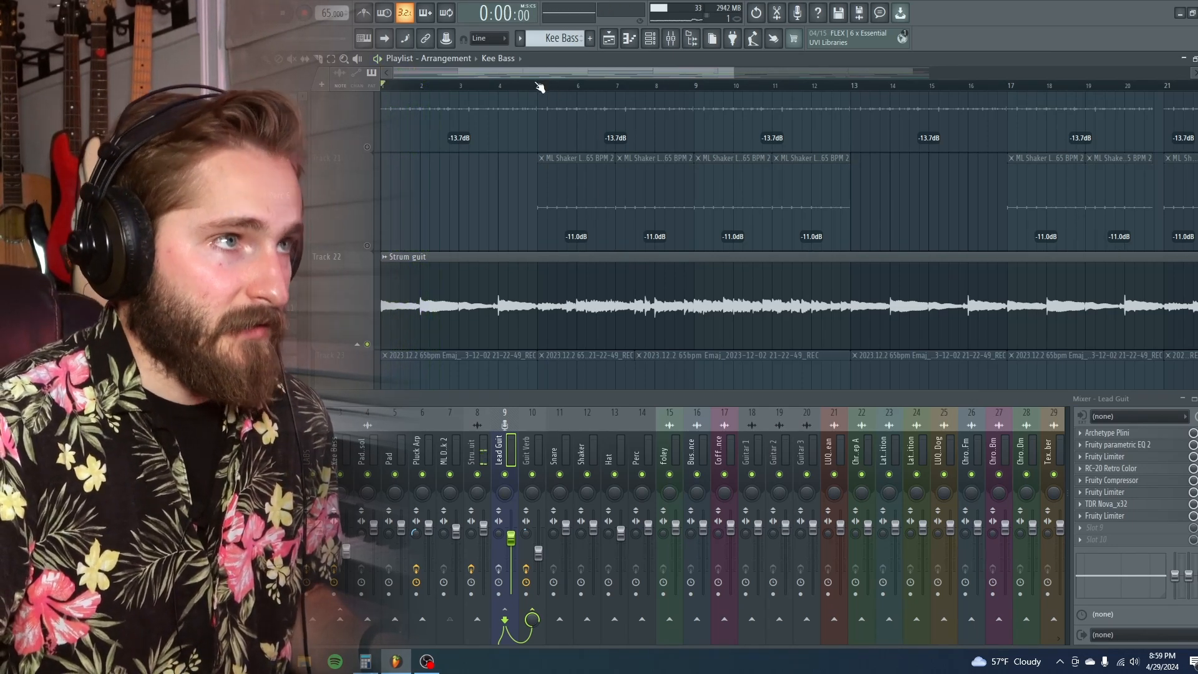
Move the playback position to bar 5 and play the Strum guit part from there
{"action": "left_click", "coordinate": [538, 85]}
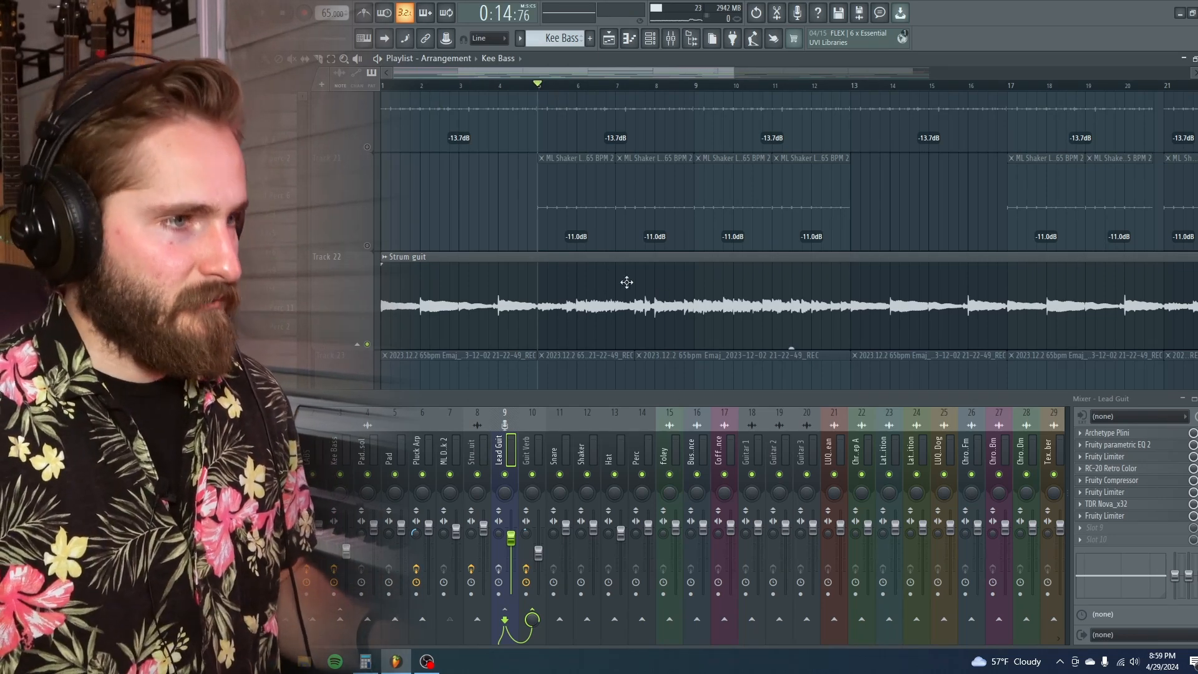
{"action": "scroll", "coordinate": [618, 262], "scroll_direction": "down", "scroll_amount": 1}
{"action": "scroll", "coordinate": [617, 261], "scroll_direction": "up", "scroll_amount": 1}
{"action": "key", "text": "space"}
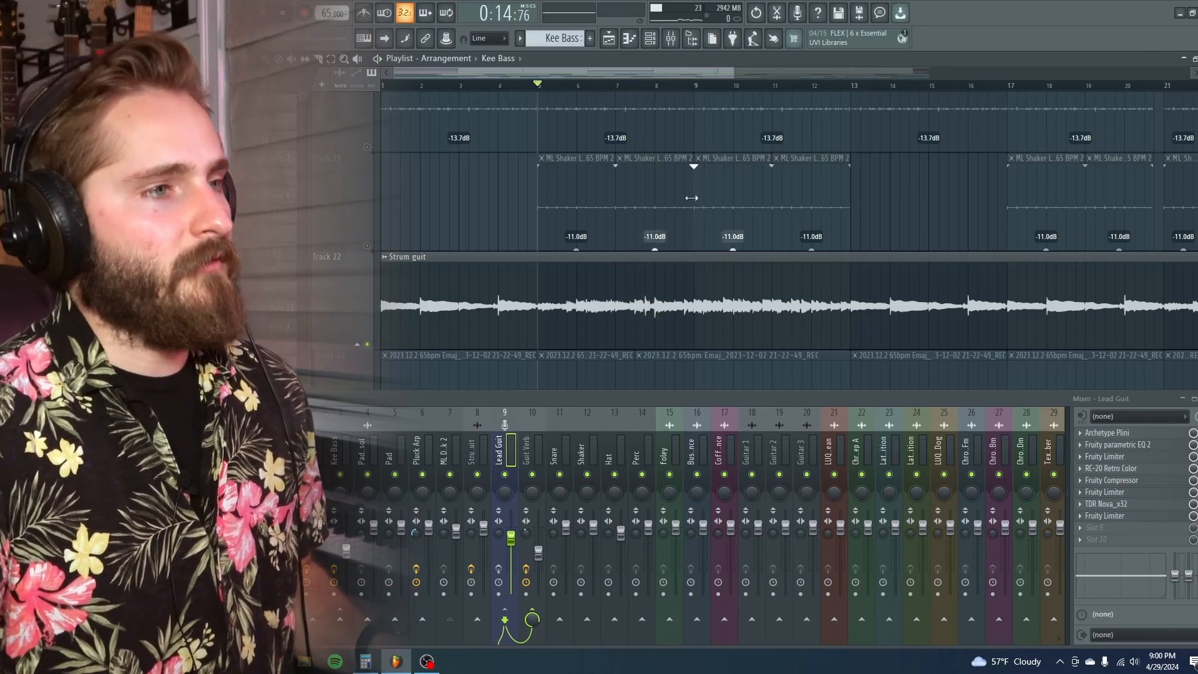
Fit the whole arrangement in view and play it from bar 4, where the Guitar 1 clip starts, then stop playback
{"action": "scroll", "coordinate": [559, 238], "scroll_direction": "down", "scroll_amount": 2}
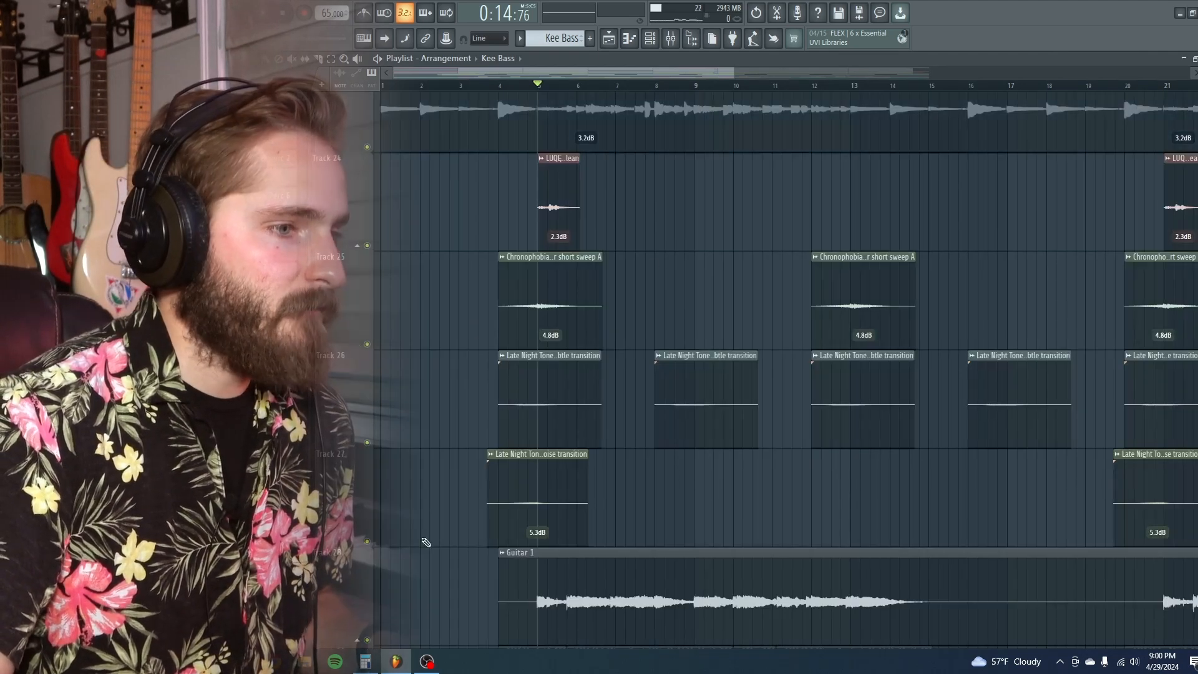
{"action": "scroll", "coordinate": [509, 408], "scroll_direction": "down", "scroll_amount": 2}
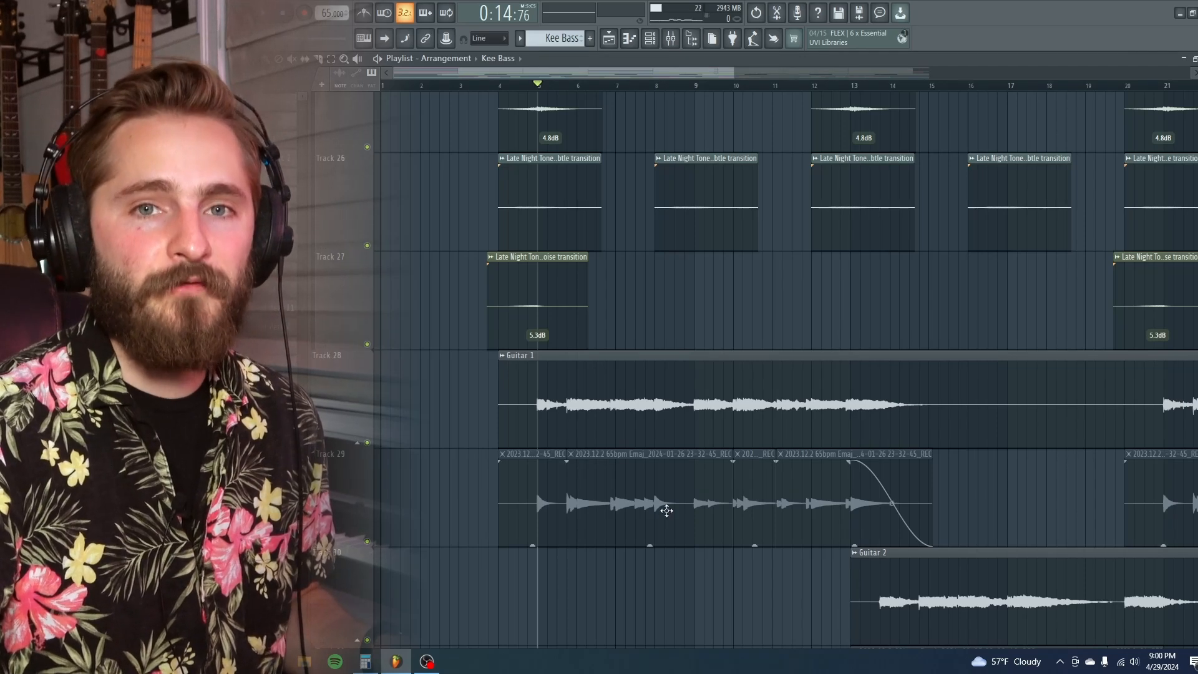
{"action": "right_click", "coordinate": [729, 333], "text": "ctrl"}
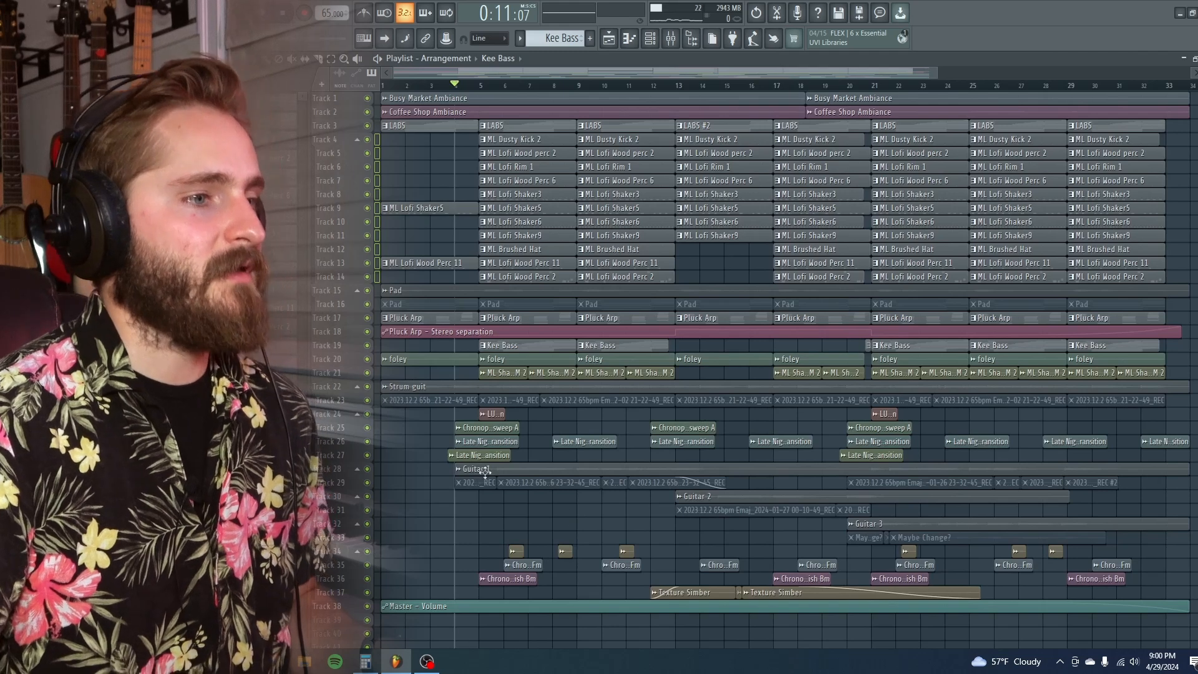
{"action": "key", "text": "space"}
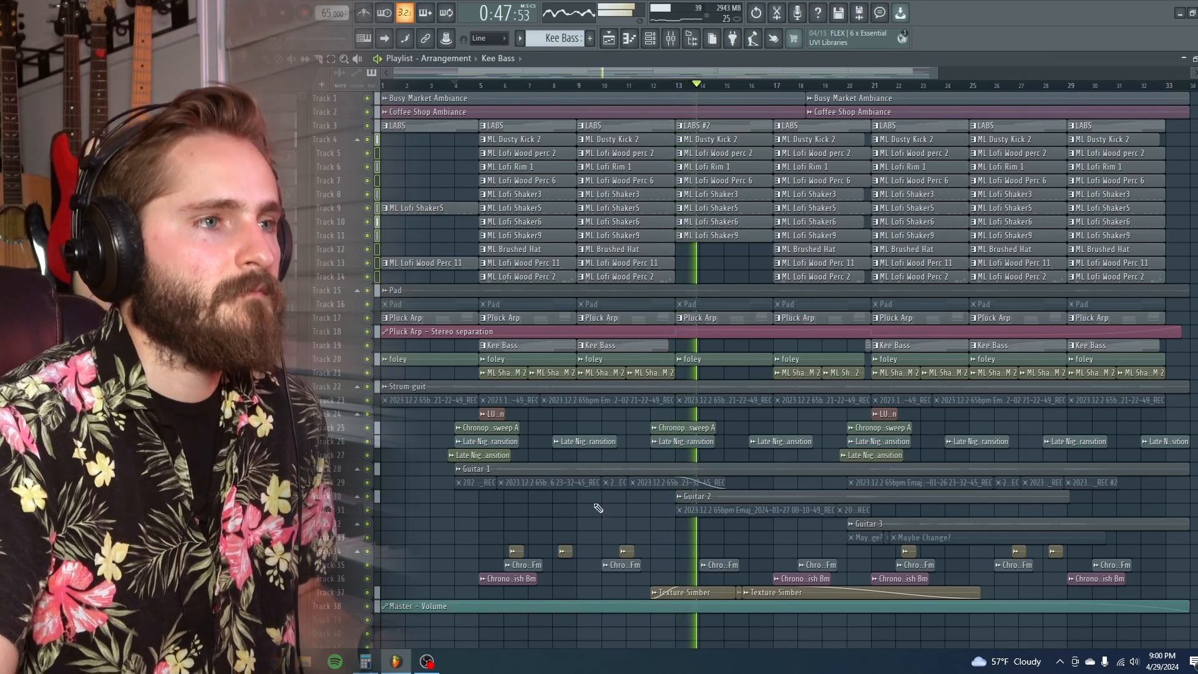
{"action": "key", "text": "space"}
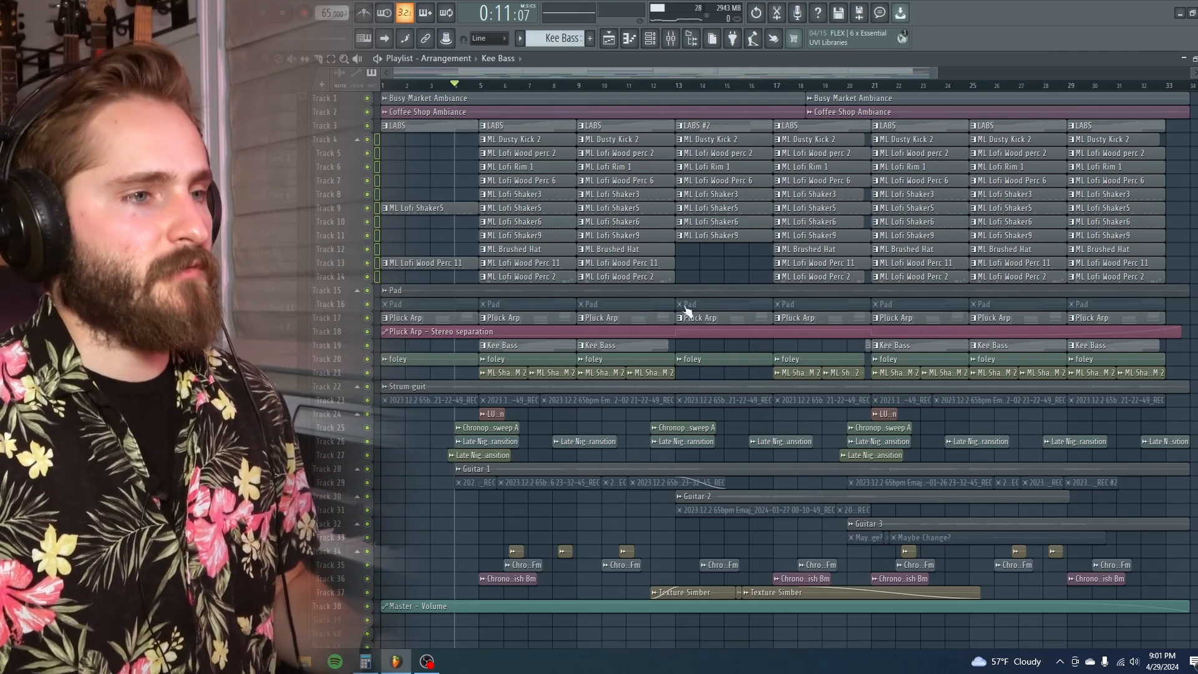
Examine the full track layout from ambience and drums to guitars, comparing which parts play or drop out between bars 13 and 17
{"action": "scroll", "coordinate": [664, 520], "scroll_direction": "up", "scroll_amount": 4}
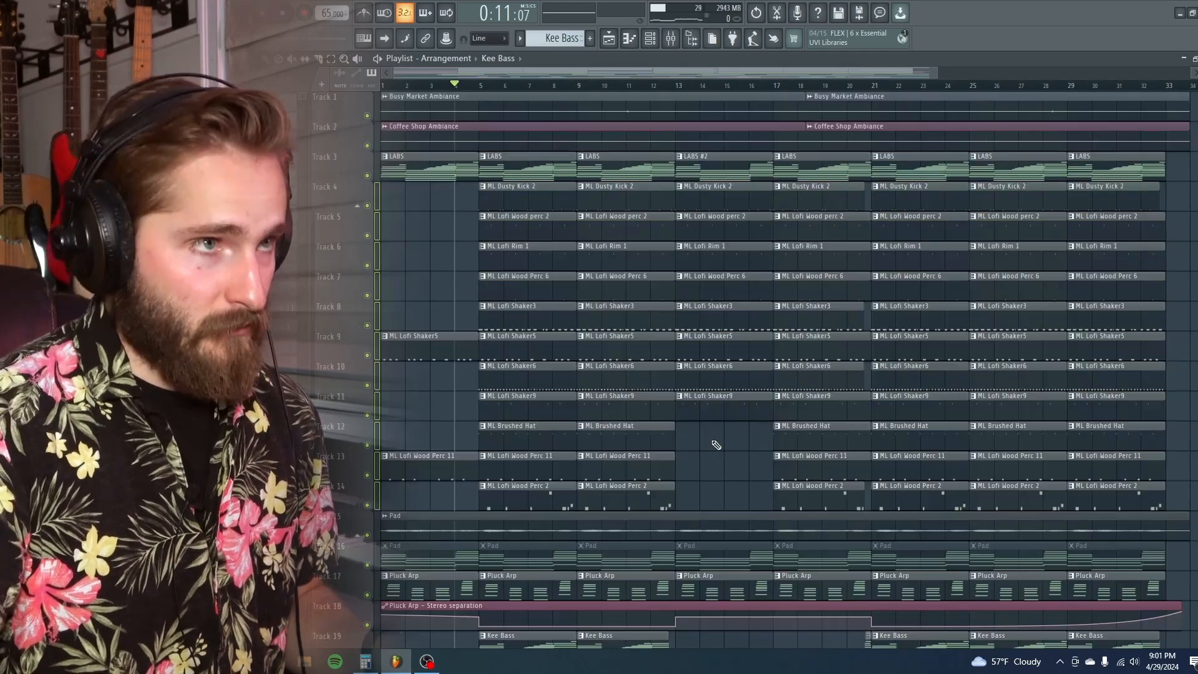
{"action": "scroll", "coordinate": [718, 445], "scroll_direction": "down", "scroll_amount": 5}
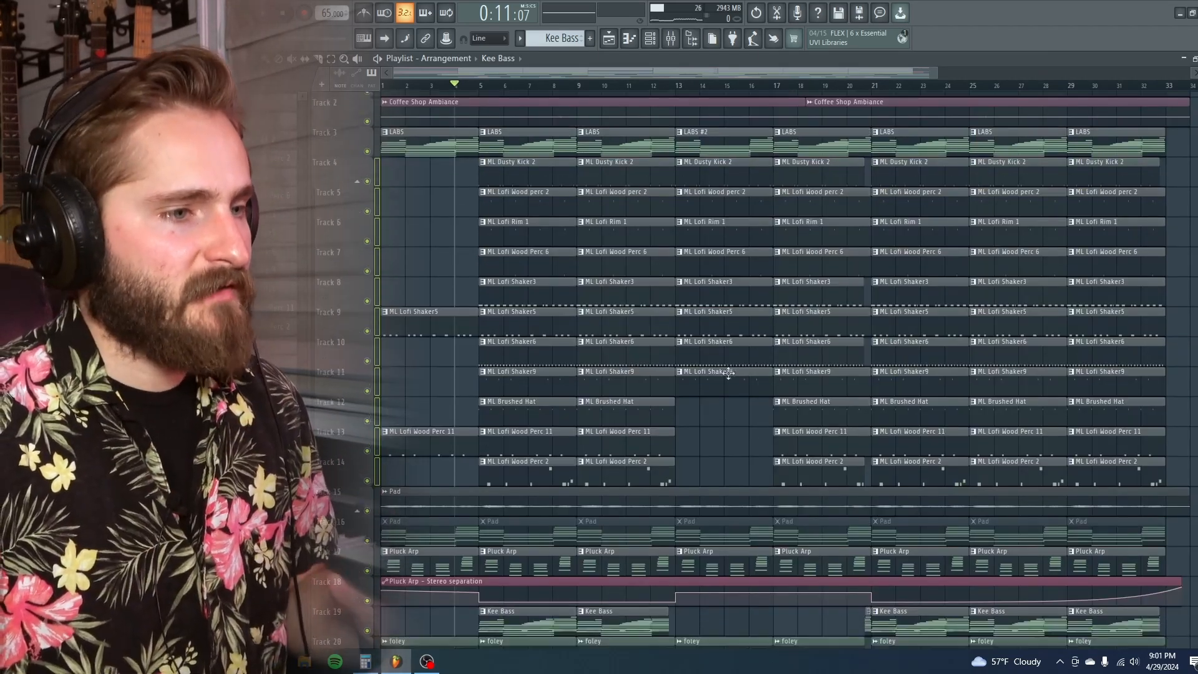
{"action": "scroll", "coordinate": [779, 356], "scroll_direction": "down", "scroll_amount": 2}
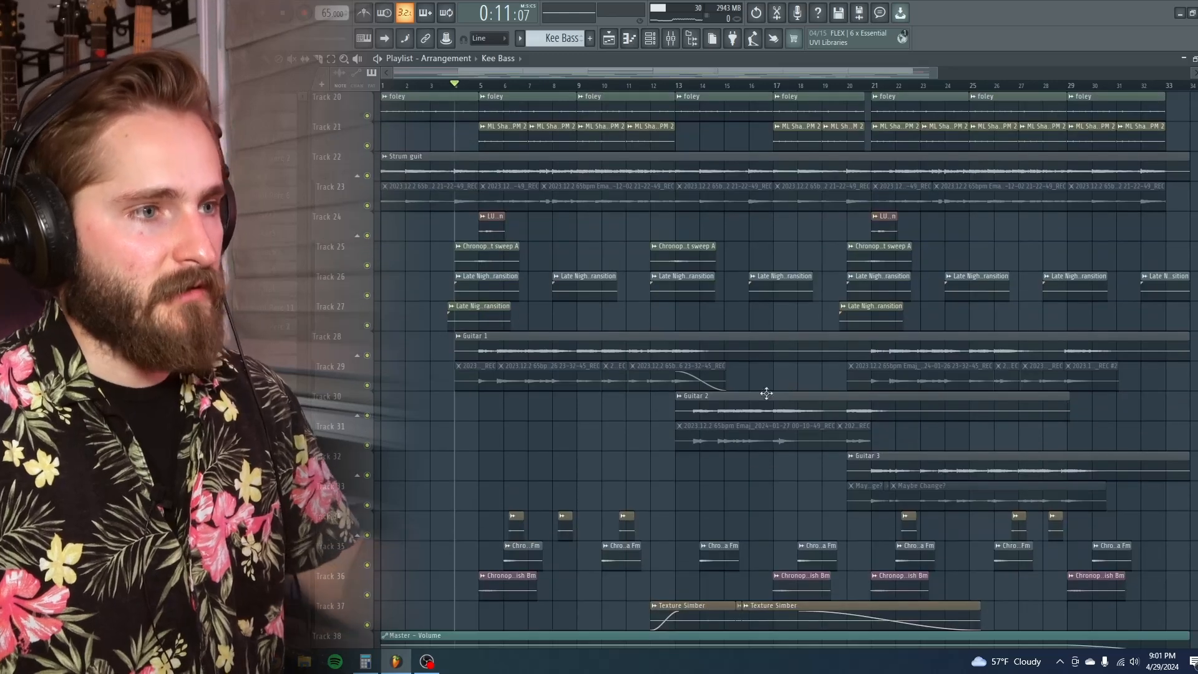
{"action": "scroll", "coordinate": [737, 317], "scroll_direction": "up", "scroll_amount": 5}
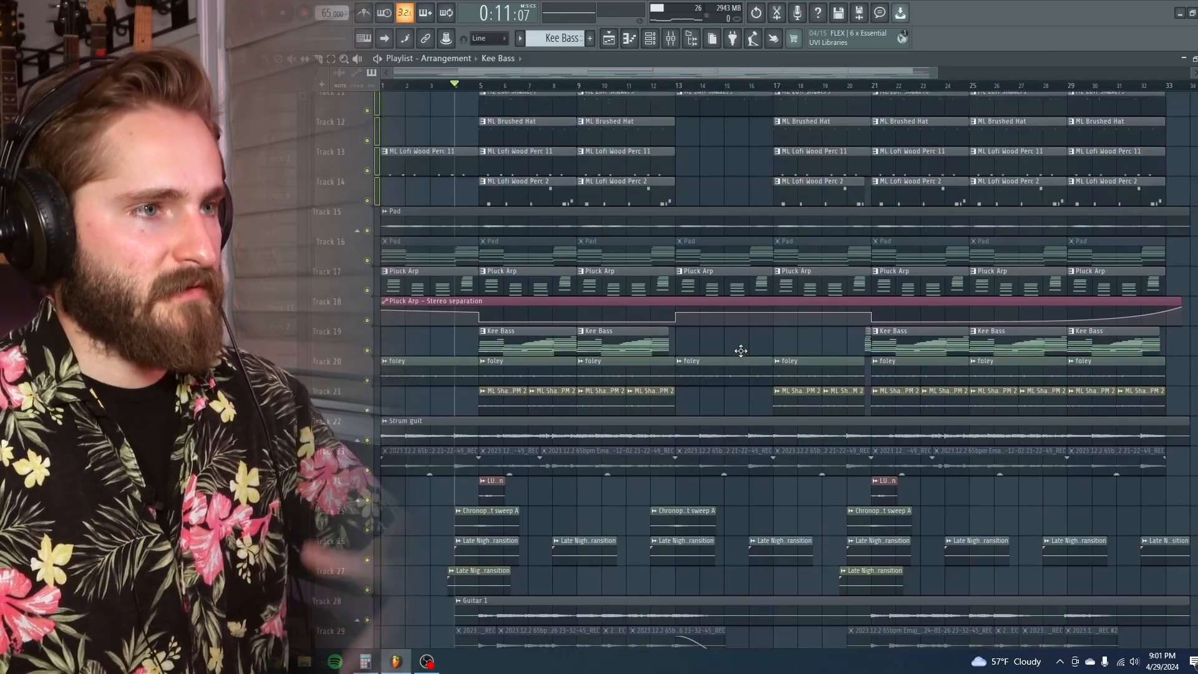
{"action": "scroll", "coordinate": [723, 310], "scroll_direction": "up", "scroll_amount": 1}
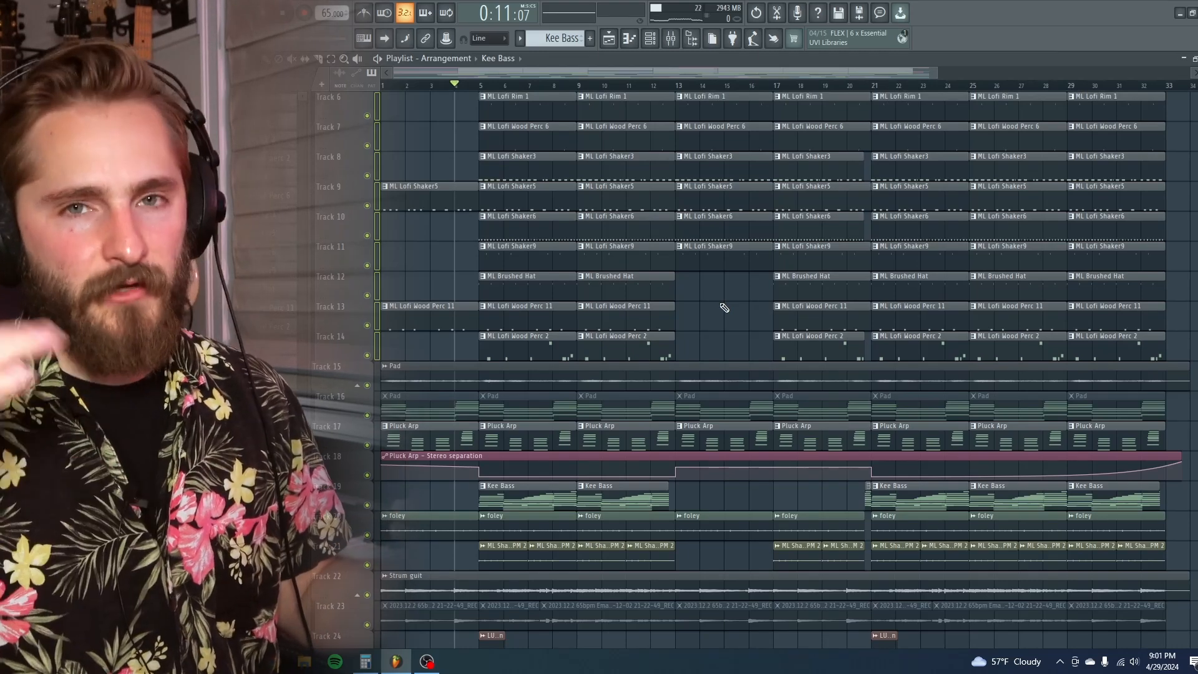
{"action": "scroll", "coordinate": [724, 307], "scroll_direction": "up", "scroll_amount": 4}
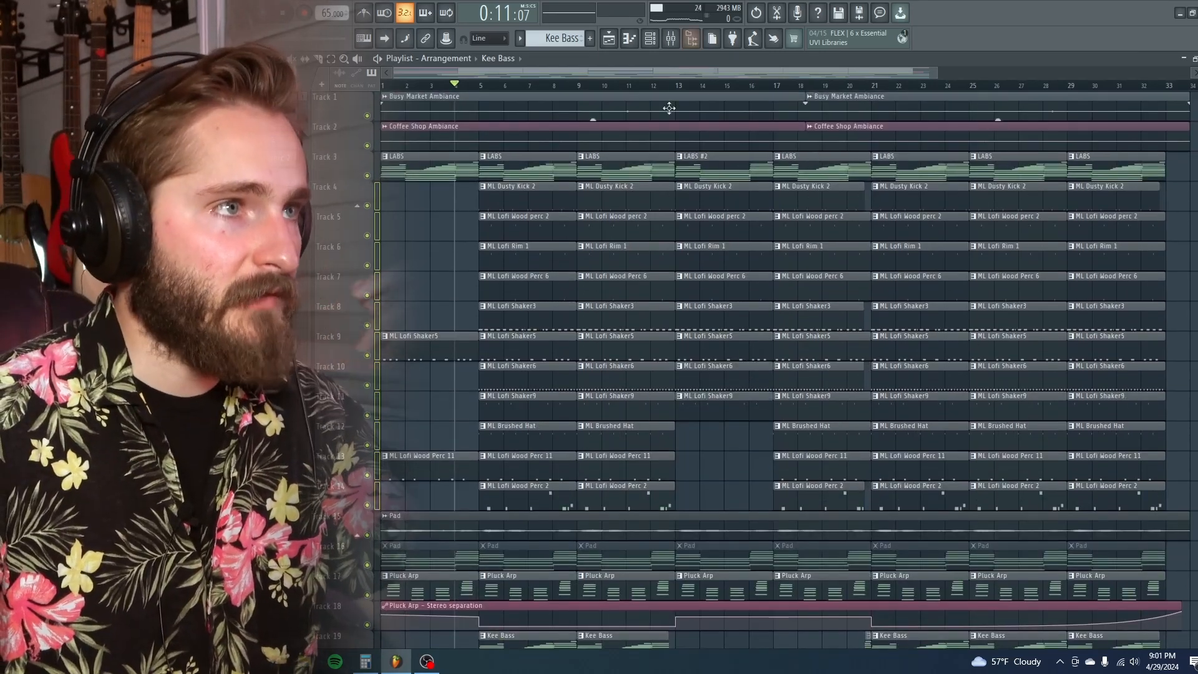
{"action": "scroll", "coordinate": [723, 294], "scroll_direction": "down", "scroll_amount": 3}
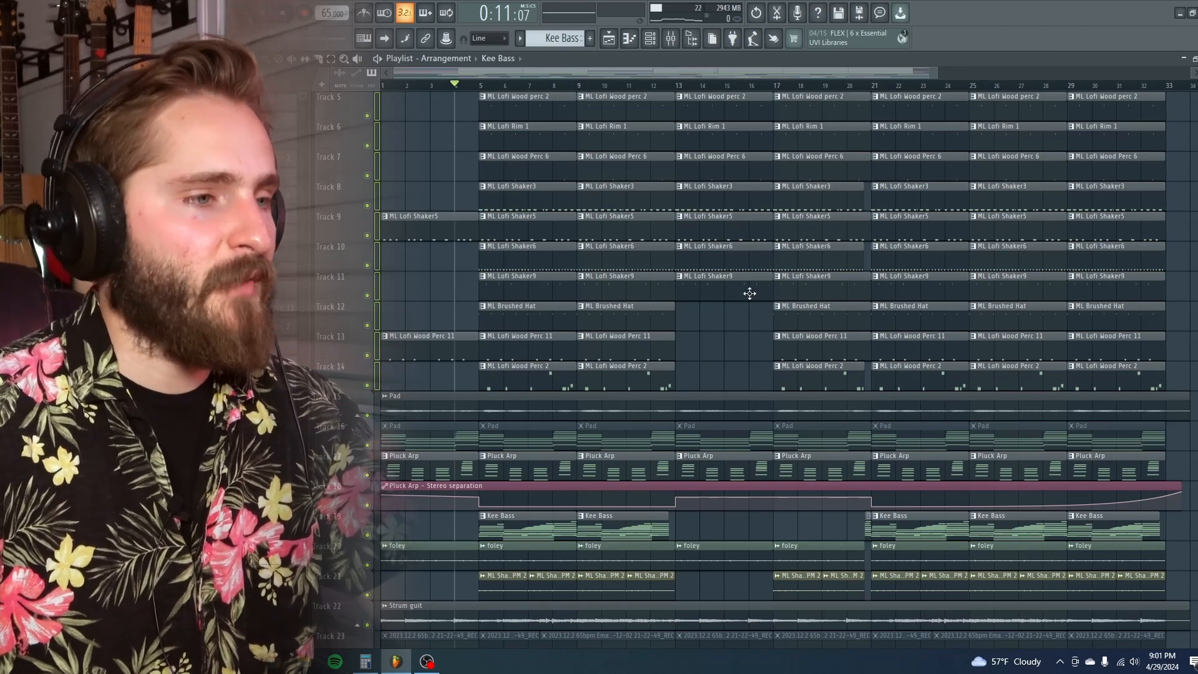
{"action": "scroll", "coordinate": [736, 318], "scroll_direction": "down", "scroll_amount": 4}
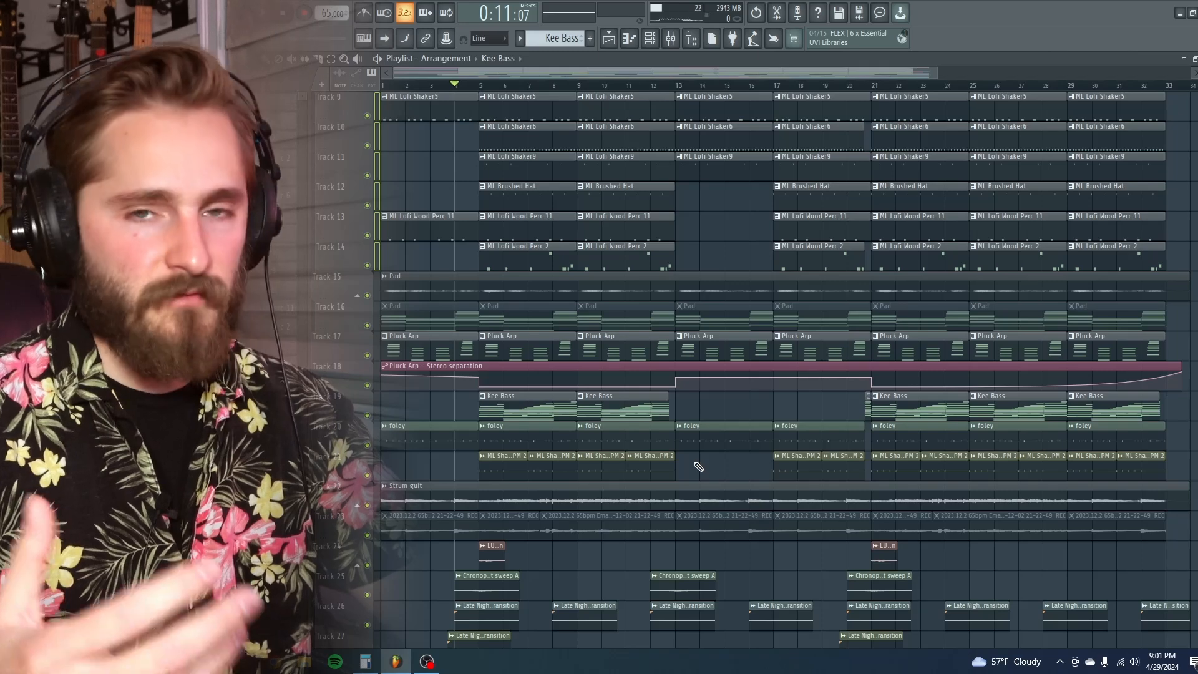
{"action": "scroll", "coordinate": [705, 466], "scroll_direction": "up", "scroll_amount": 7}
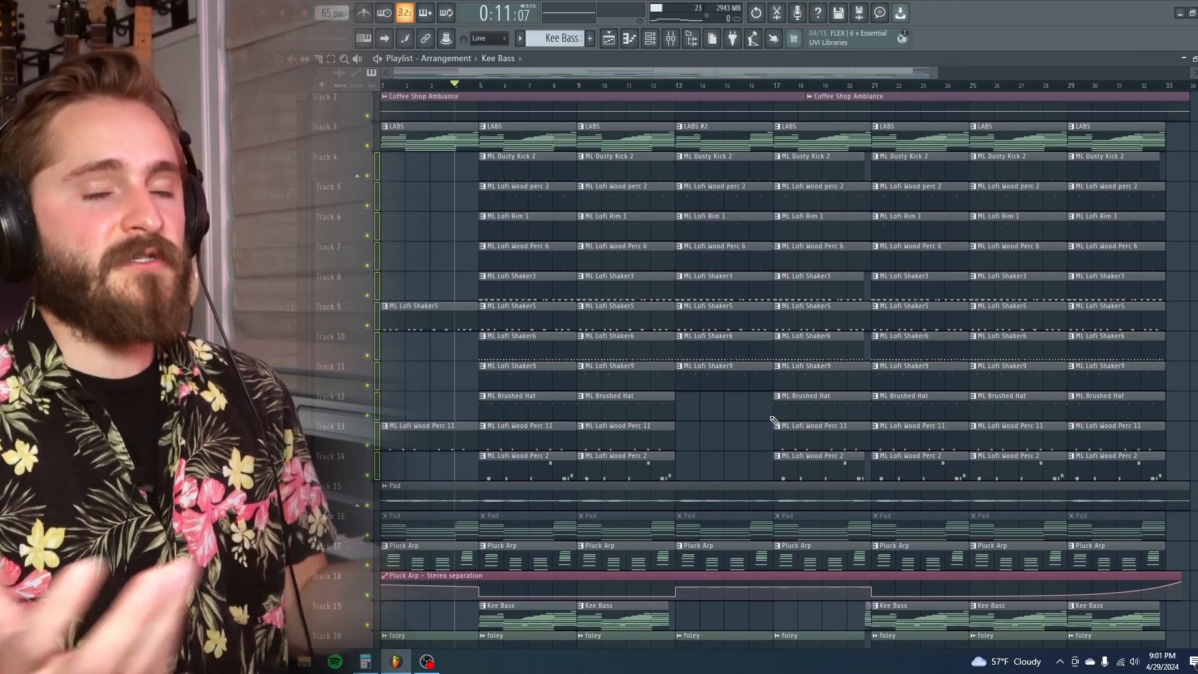
{"action": "scroll", "coordinate": [774, 421], "scroll_direction": "down", "scroll_amount": 10}
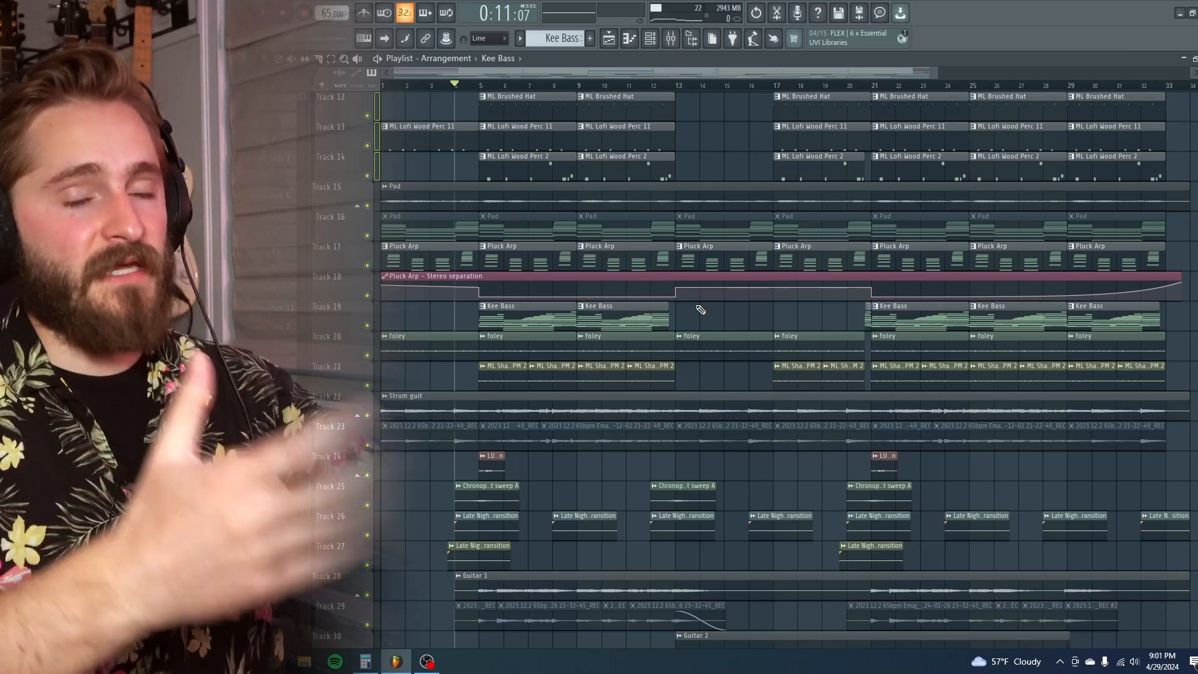
{"action": "scroll", "coordinate": [728, 303], "scroll_direction": "up", "scroll_amount": 2}
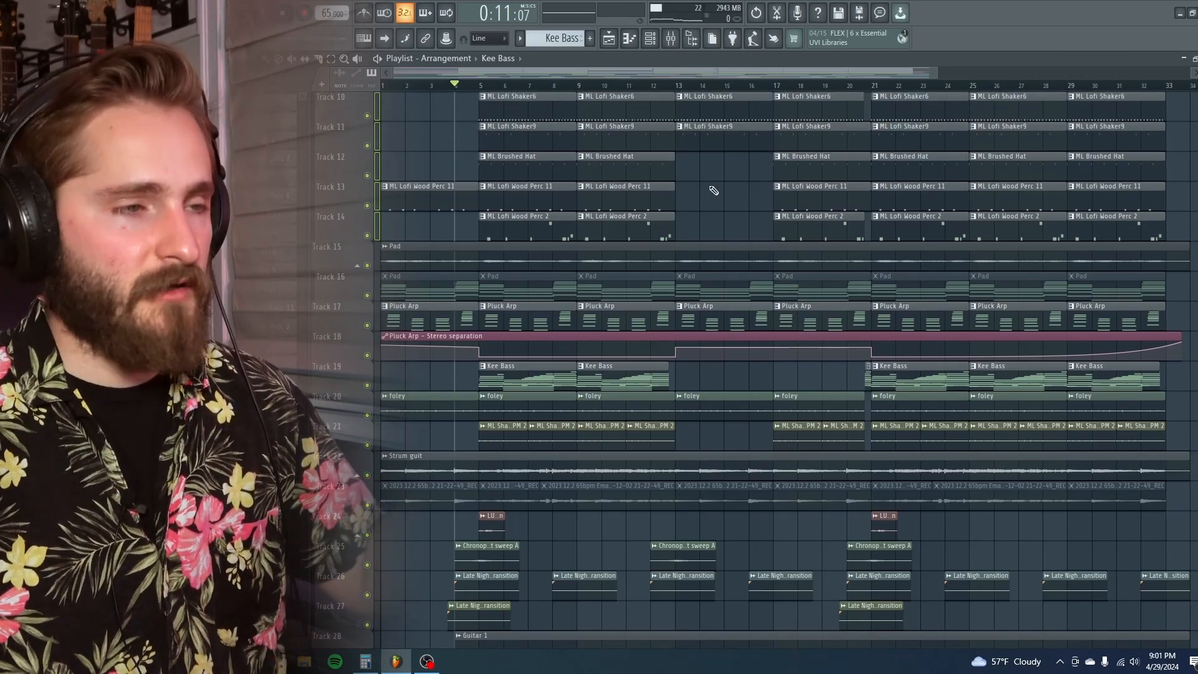
{"action": "scroll", "coordinate": [714, 190], "scroll_direction": "down", "scroll_amount": 6}
{"action": "scroll", "coordinate": [703, 389], "scroll_direction": "up", "scroll_amount": 6}
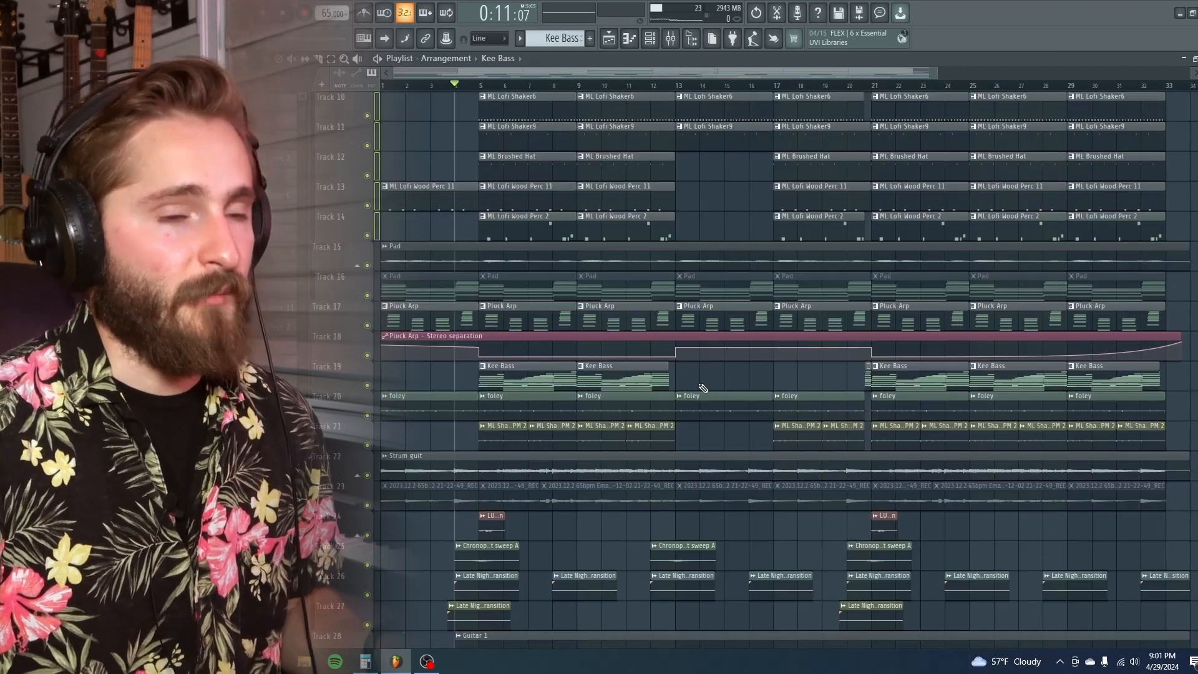
Examine the change at bar 13 up close, including the percussion gap, the Texture Simber clips and the Guitar 1 to Guitar 2 handover
{"action": "scroll", "coordinate": [707, 377], "scroll_direction": "up", "scroll_amount": 5}
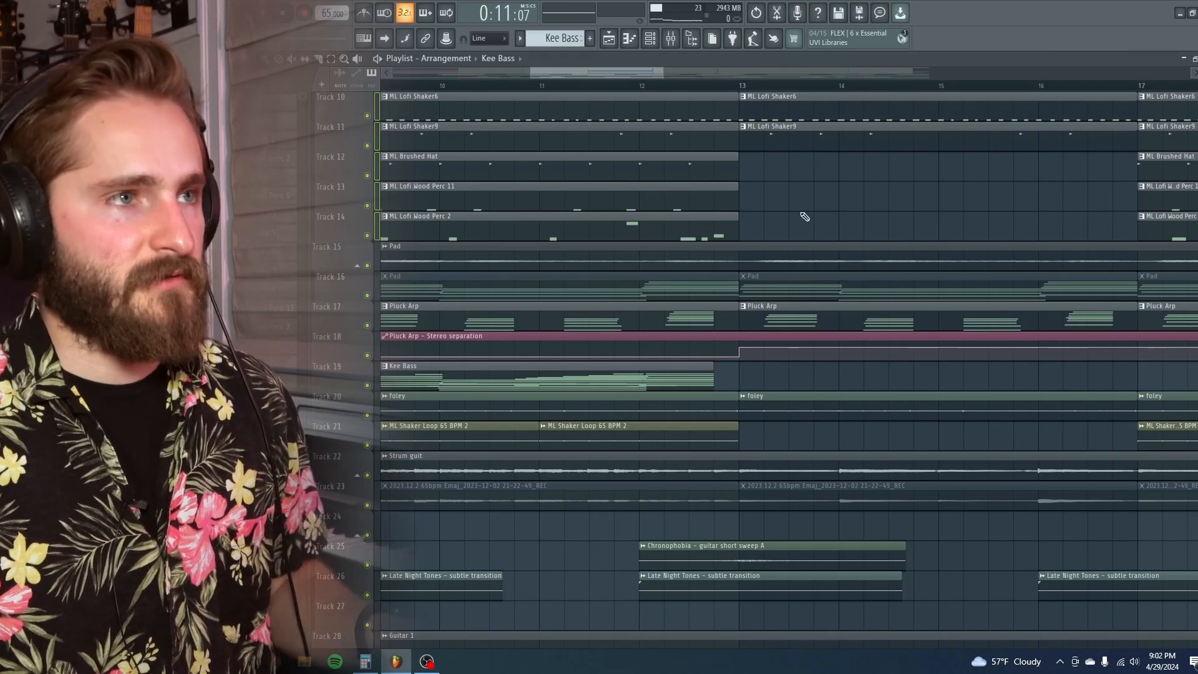
{"action": "scroll", "coordinate": [805, 217], "scroll_direction": "down", "scroll_amount": 5}
{"action": "scroll", "coordinate": [808, 311], "scroll_direction": "down", "scroll_amount": 4}
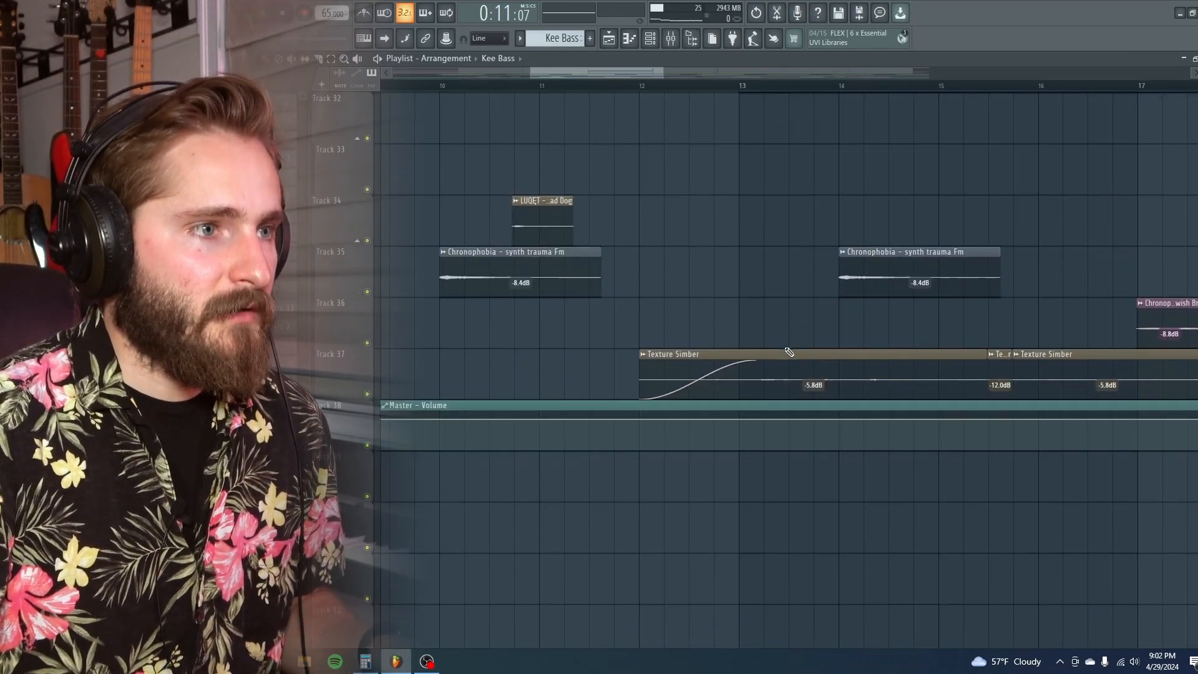
{"action": "scroll", "coordinate": [790, 352], "scroll_direction": "up", "scroll_amount": 4}
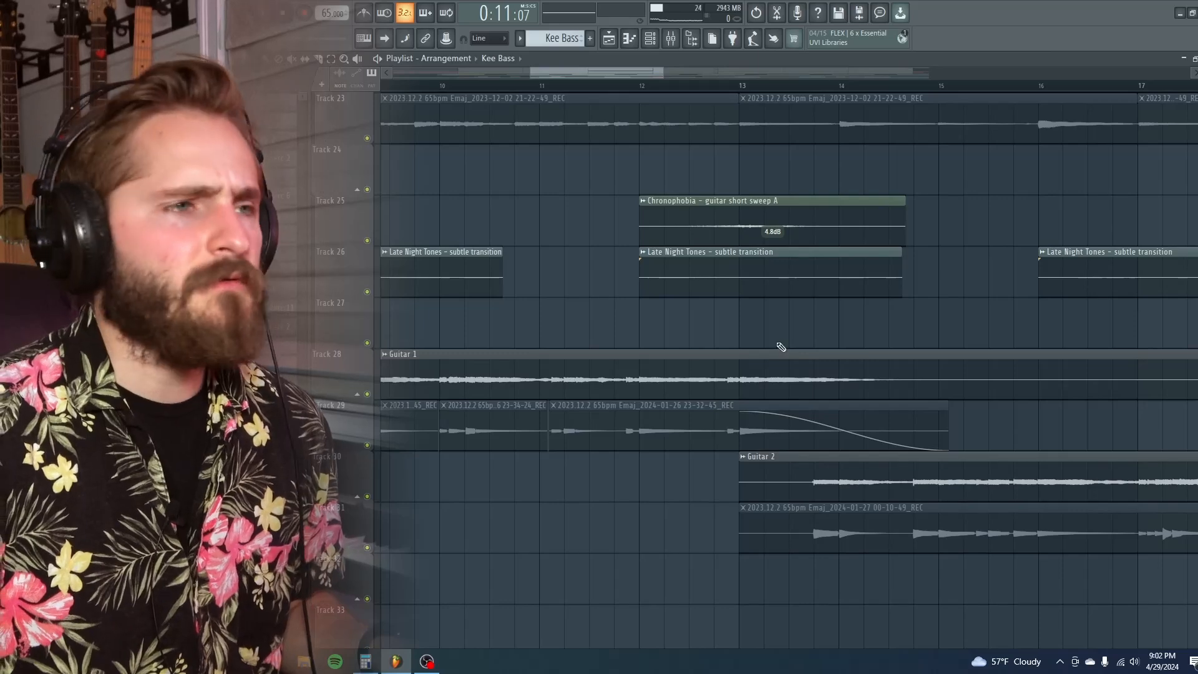
{"action": "scroll", "coordinate": [811, 365], "scroll_direction": "up", "scroll_amount": 1}
{"action": "scroll", "coordinate": [1035, 332], "scroll_direction": "down", "scroll_amount": 3, "text": "ctrl"}
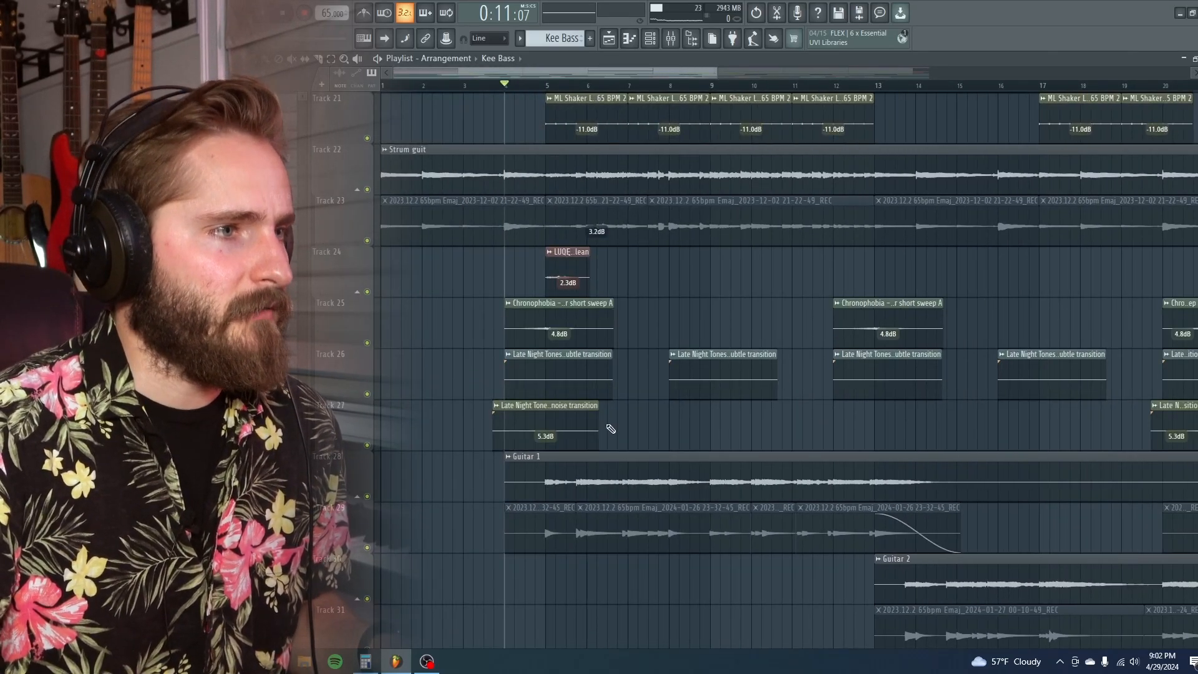
Inspect the guitar sweep and Late Night Tones transition clips on tracks 25 to 27, and set the playback position to bar 12
{"action": "scroll", "coordinate": [611, 429], "scroll_direction": "up", "scroll_amount": 3, "text": "alt"}
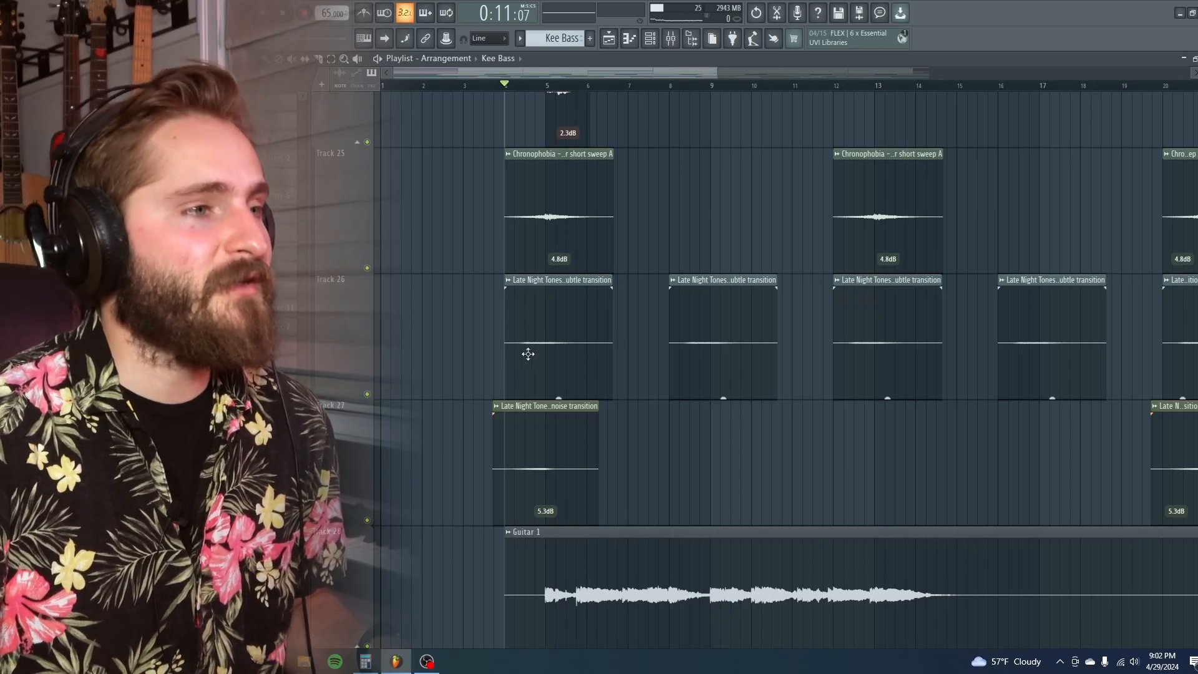
{"action": "scroll", "coordinate": [490, 362], "scroll_direction": "up", "scroll_amount": 2, "text": "ctrl"}
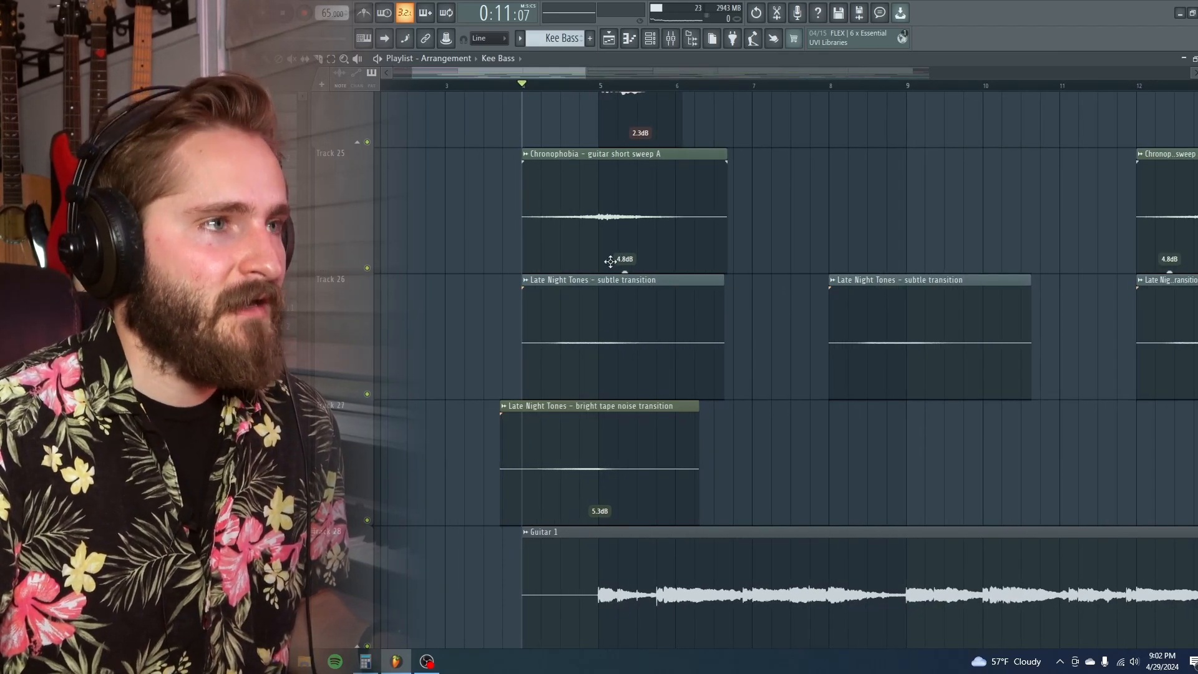
{"action": "scroll", "coordinate": [483, 247], "scroll_direction": "down", "scroll_amount": 1, "text": "ctrl"}
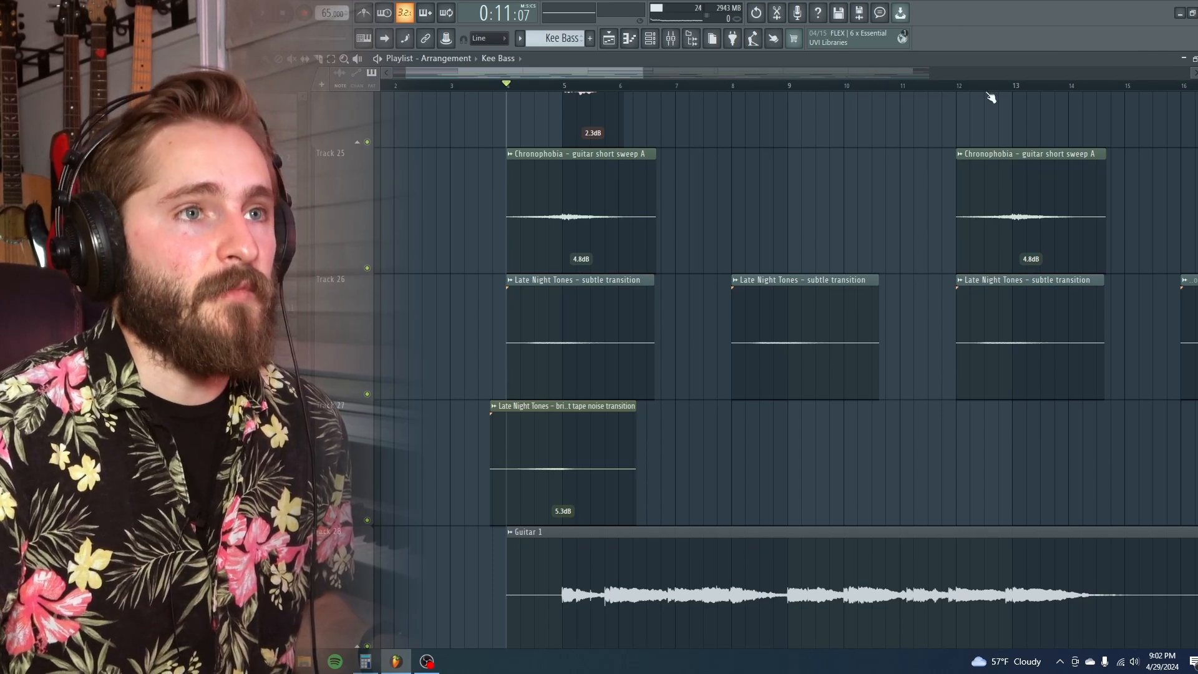
{"action": "left_click", "coordinate": [962, 88]}
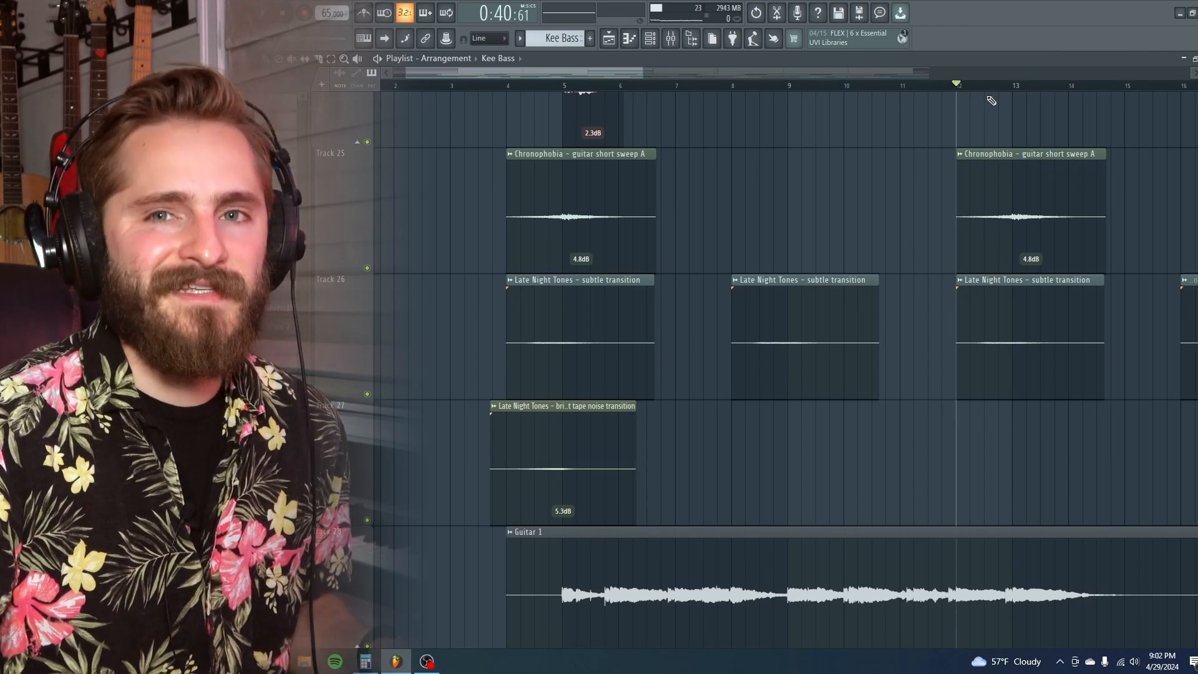
{"action": "scroll", "coordinate": [810, 274], "scroll_direction": "up", "scroll_amount": 3, "text": "ctrl"}
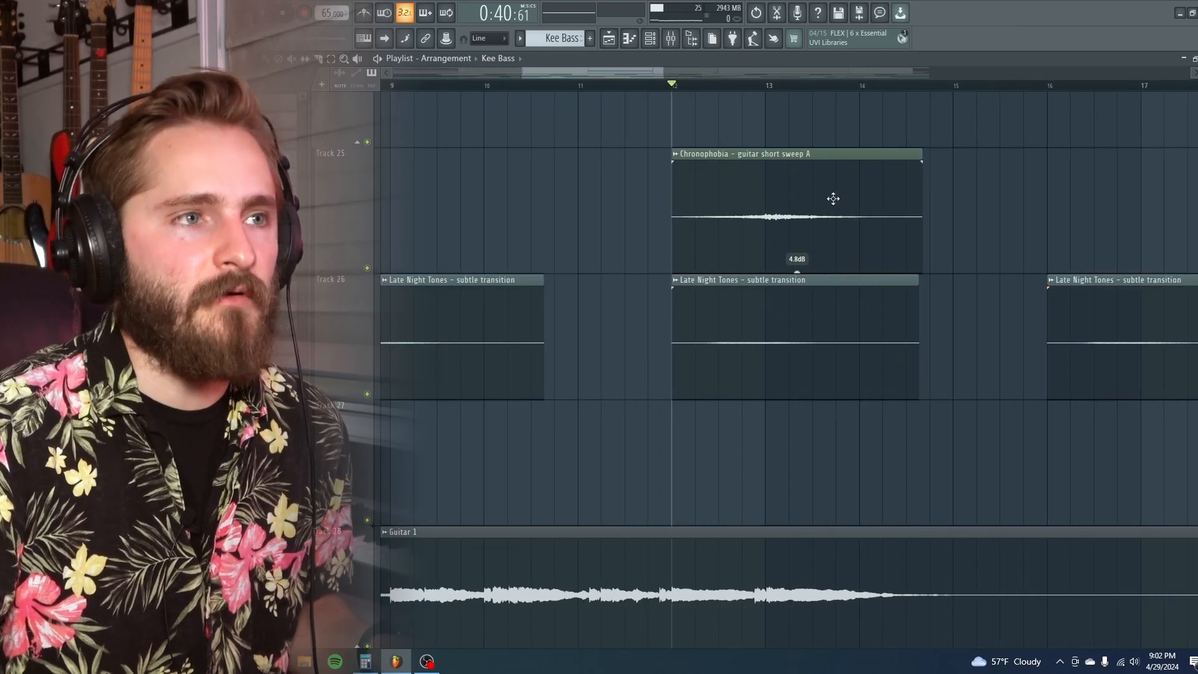
{"action": "scroll", "coordinate": [772, 294], "scroll_direction": "down", "scroll_amount": 2}
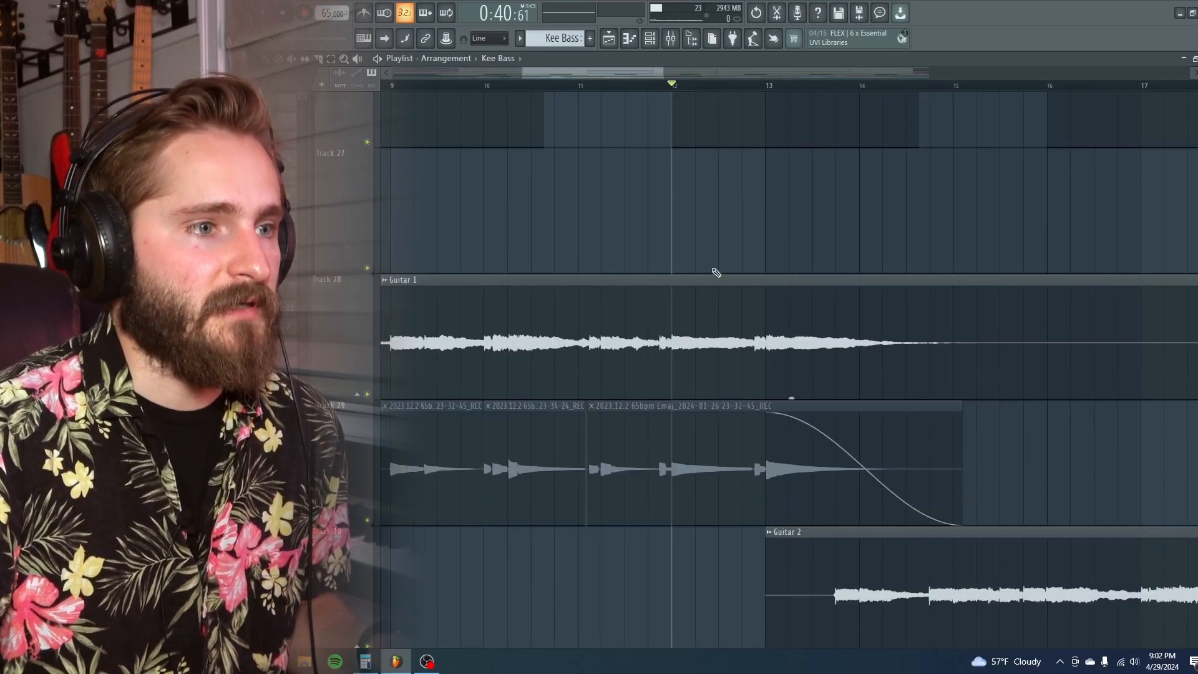
Examine the Chronophobia and Texture Simber effect clips on tracks 34 to 37 against the Guitar 1, Guitar 2 and Guitar 3 parts
{"action": "scroll", "coordinate": [732, 294], "scroll_direction": "down", "scroll_amount": 3, "text": "ctrl"}
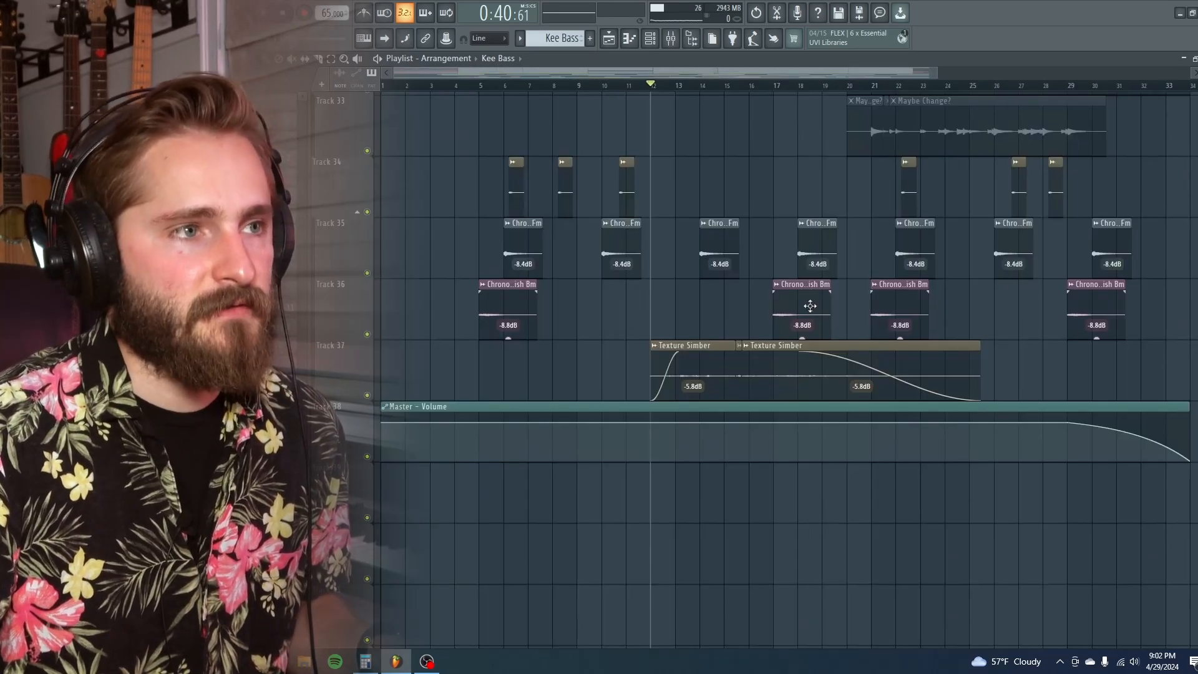
{"action": "scroll", "coordinate": [809, 306], "scroll_direction": "up", "scroll_amount": 5, "text": "ctrl"}
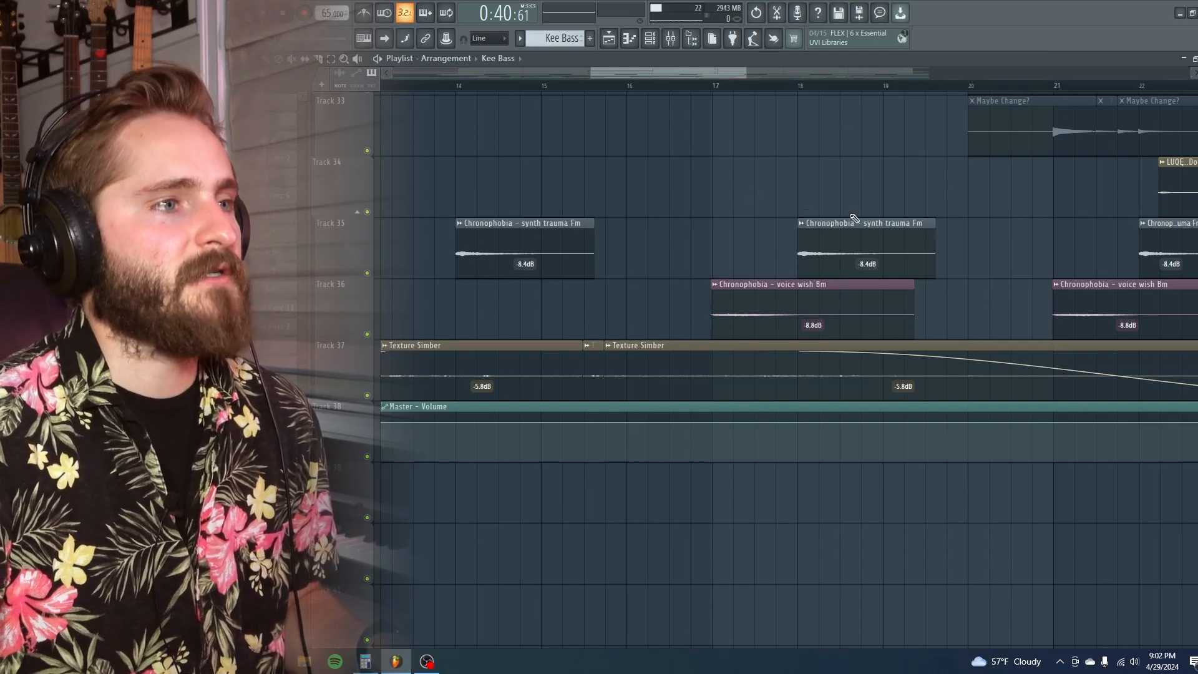
{"action": "scroll", "coordinate": [853, 218], "scroll_direction": "down", "scroll_amount": 4, "text": "ctrl"}
{"action": "scroll", "coordinate": [790, 268], "scroll_direction": "up", "scroll_amount": 5}
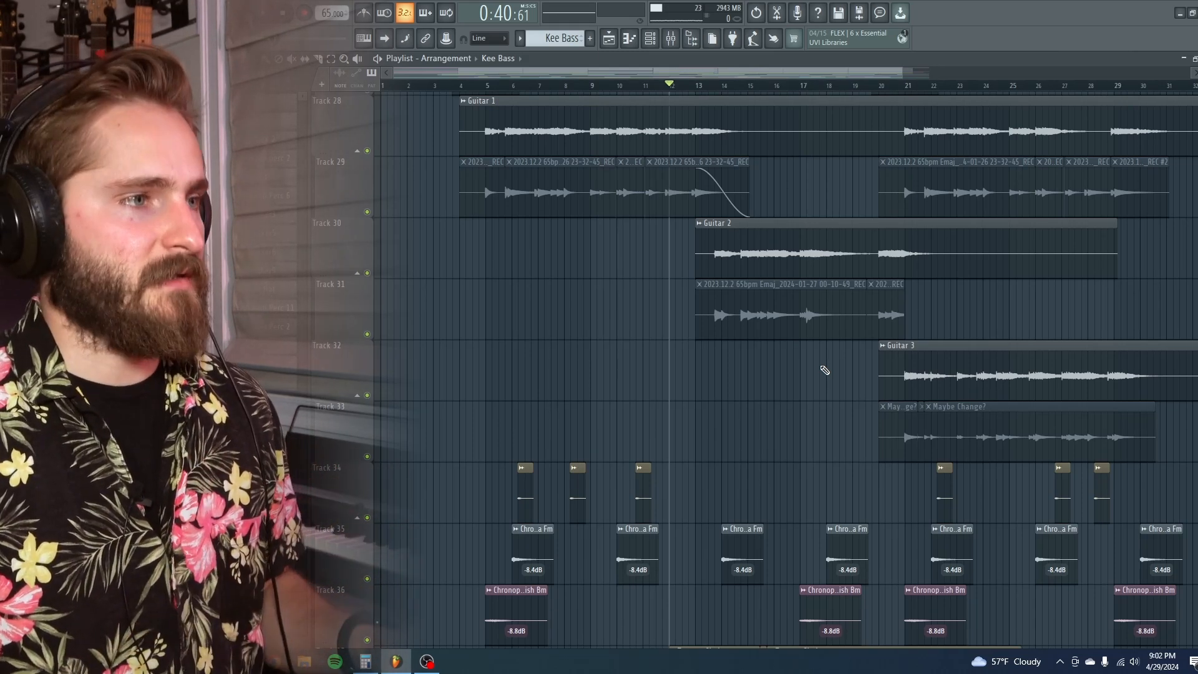
{"action": "scroll", "coordinate": [474, 377], "scroll_direction": "down", "scroll_amount": 1}
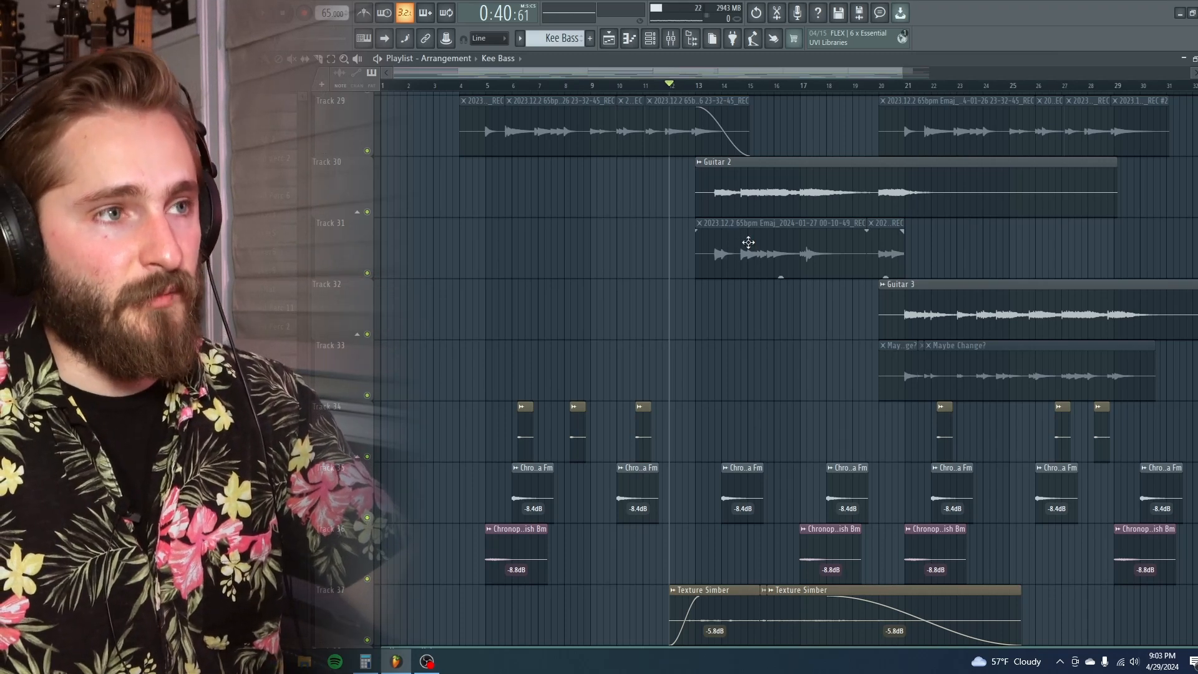
{"action": "scroll", "coordinate": [749, 243], "scroll_direction": "up", "scroll_amount": 4}
{"action": "scroll", "coordinate": [763, 307], "scroll_direction": "down", "scroll_amount": 6}
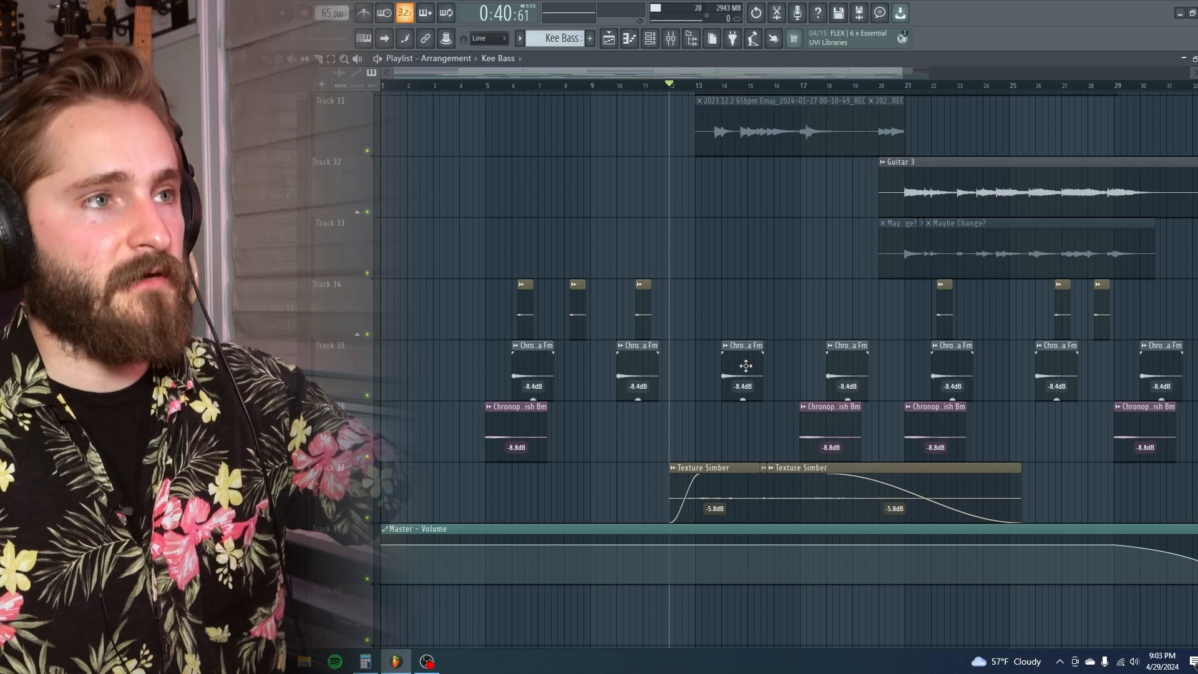
{"action": "scroll", "coordinate": [748, 287], "scroll_direction": "up", "scroll_amount": 3}
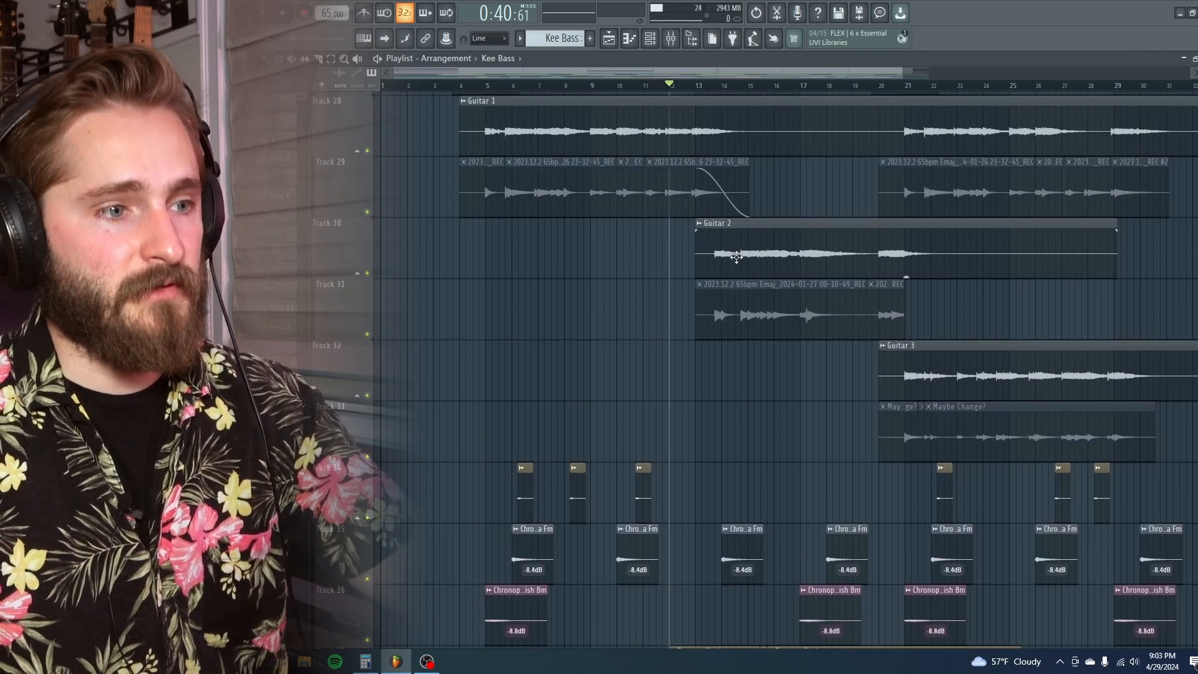
Review the percussion, Pad, Pluck Arp stereo separation, Kee Bass and effect tracks, comparing how the parts change between bars 13 and 21
{"action": "scroll", "coordinate": [737, 257], "scroll_direction": "down", "scroll_amount": 3}
{"action": "scroll", "coordinate": [822, 436], "scroll_direction": "up", "scroll_amount": 17}
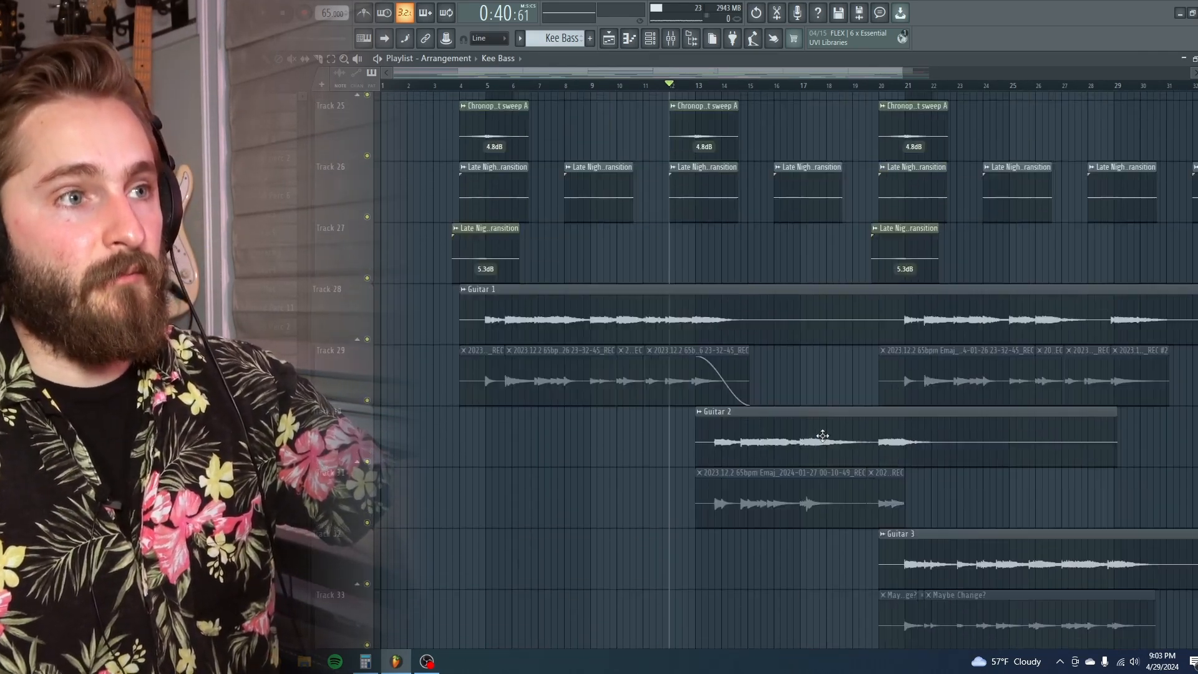
{"action": "scroll", "coordinate": [817, 436], "scroll_direction": "up", "scroll_amount": 5}
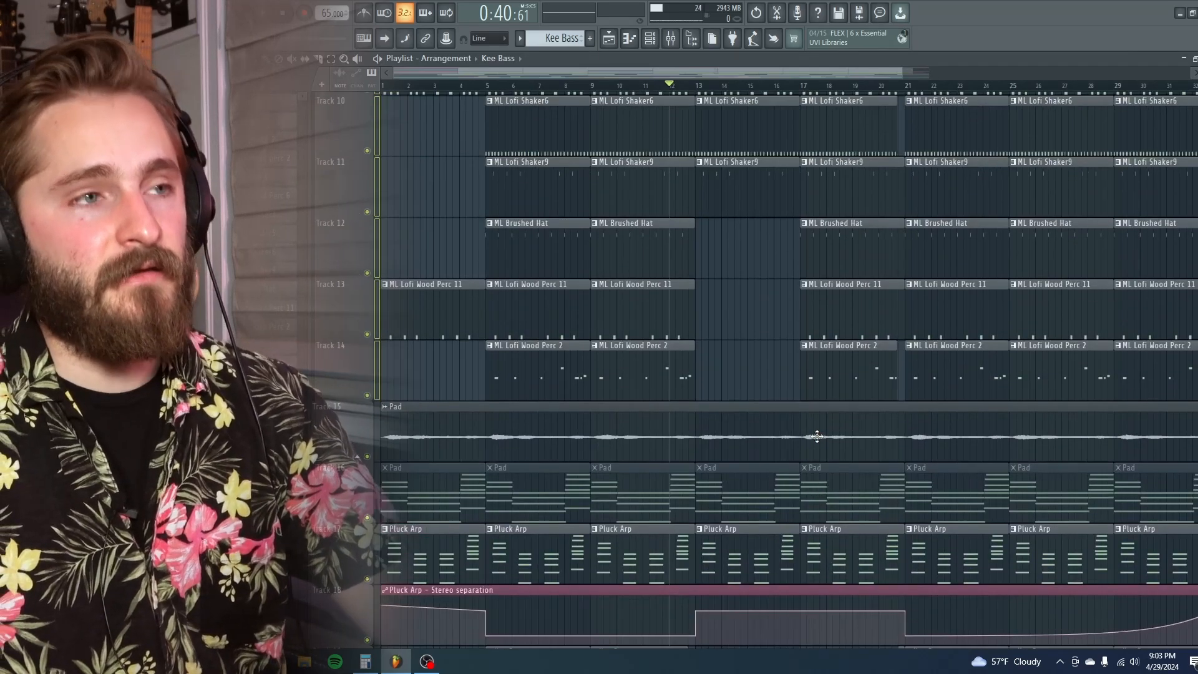
{"action": "scroll", "coordinate": [816, 434], "scroll_direction": "down", "scroll_amount": 5}
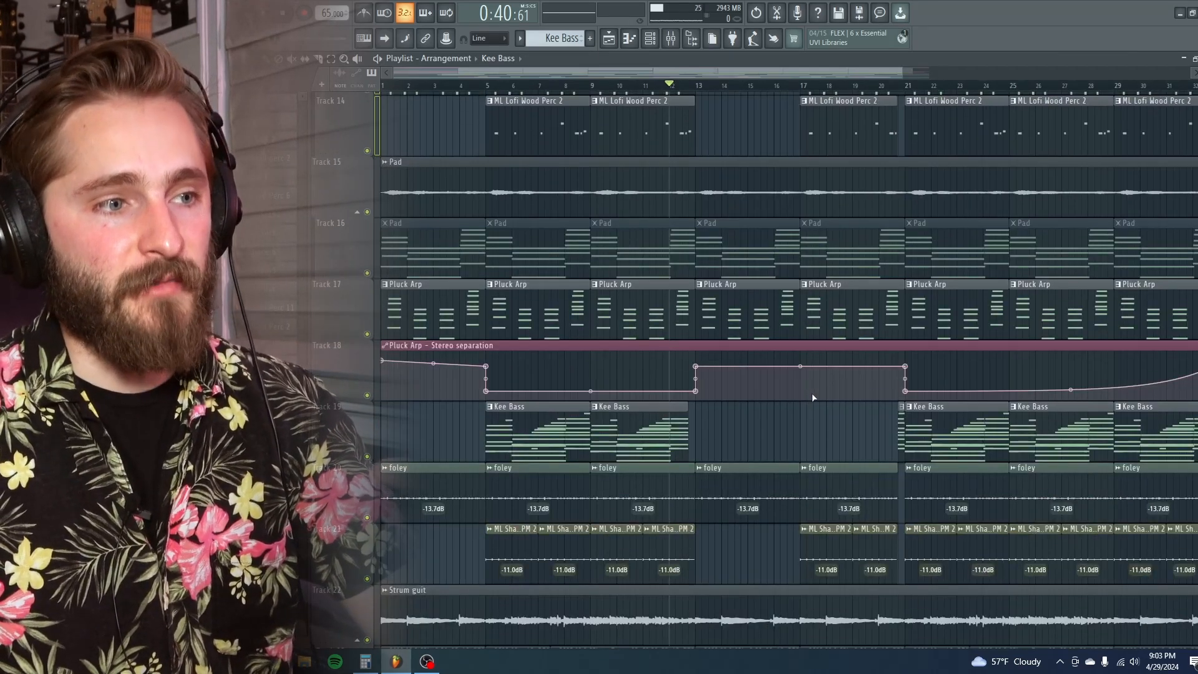
{"action": "scroll", "coordinate": [681, 259], "scroll_direction": "down", "scroll_amount": 3}
{"action": "scroll", "coordinate": [822, 262], "scroll_direction": "down", "scroll_amount": 15}
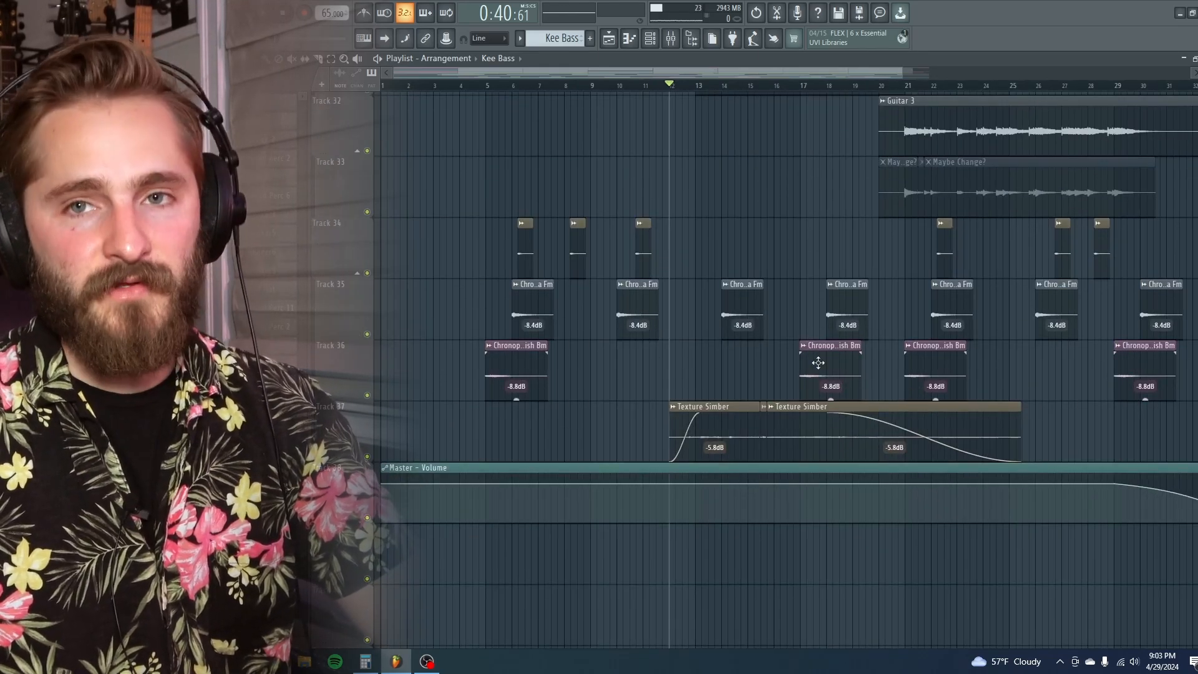
{"action": "scroll", "coordinate": [820, 362], "scroll_direction": "up", "scroll_amount": 2}
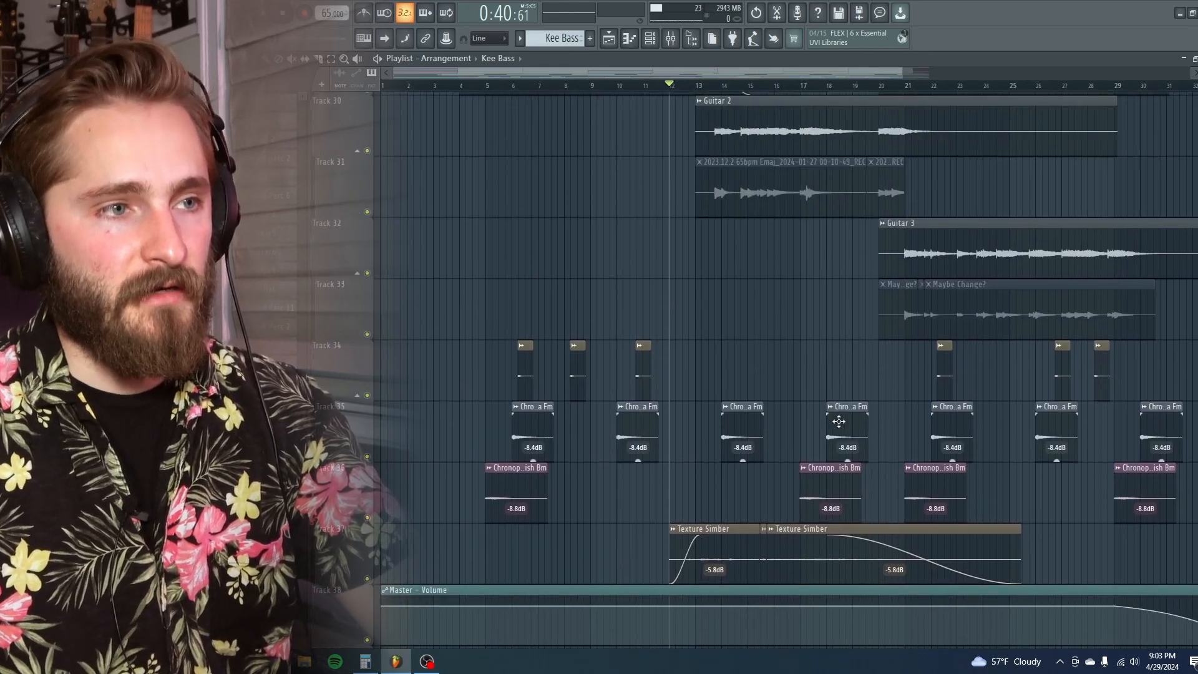
{"action": "scroll", "coordinate": [839, 422], "scroll_direction": "up", "scroll_amount": 12}
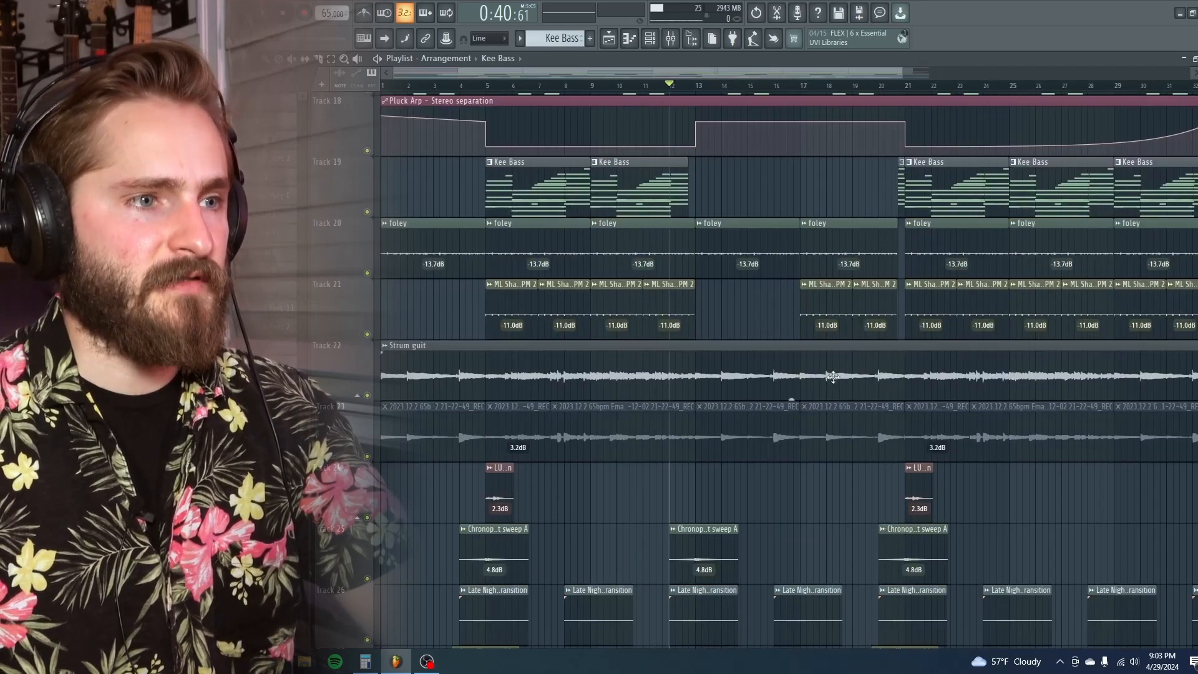
{"action": "scroll", "coordinate": [834, 377], "scroll_direction": "up", "scroll_amount": 2}
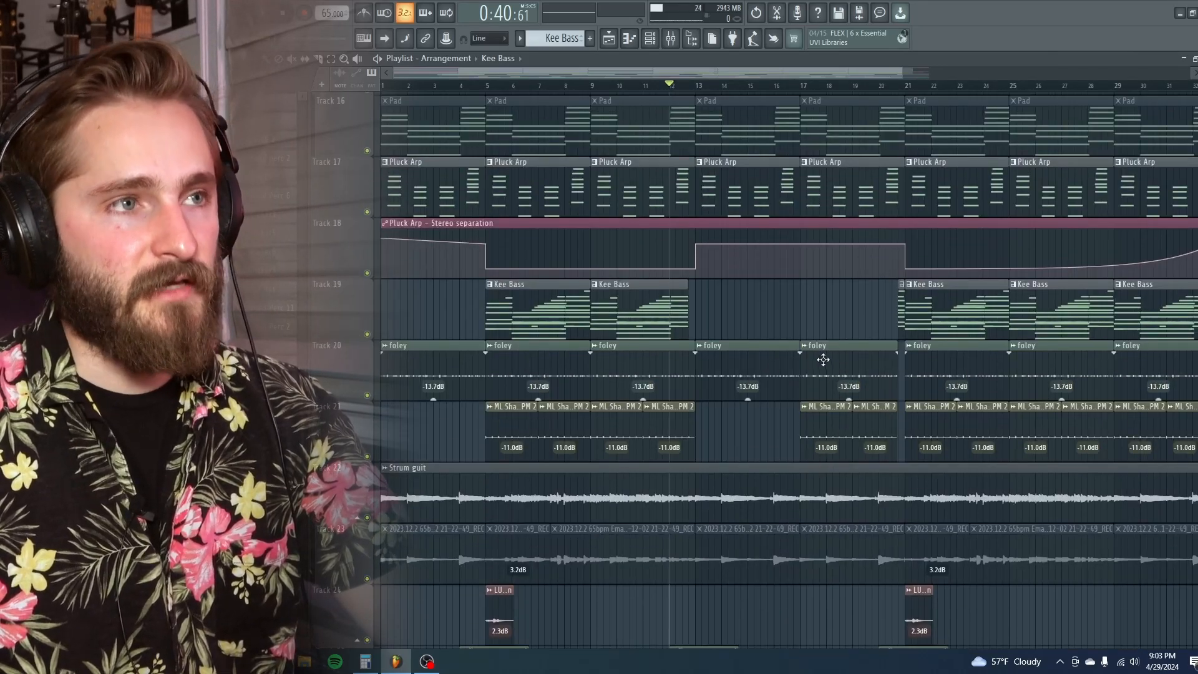
Examine the section starting at bar 21, comparing the track 24 to 27 transition clips with Guitar 1, Guitar 3, percussion and bass
{"action": "scroll", "coordinate": [823, 360], "scroll_direction": "down", "scroll_amount": 8}
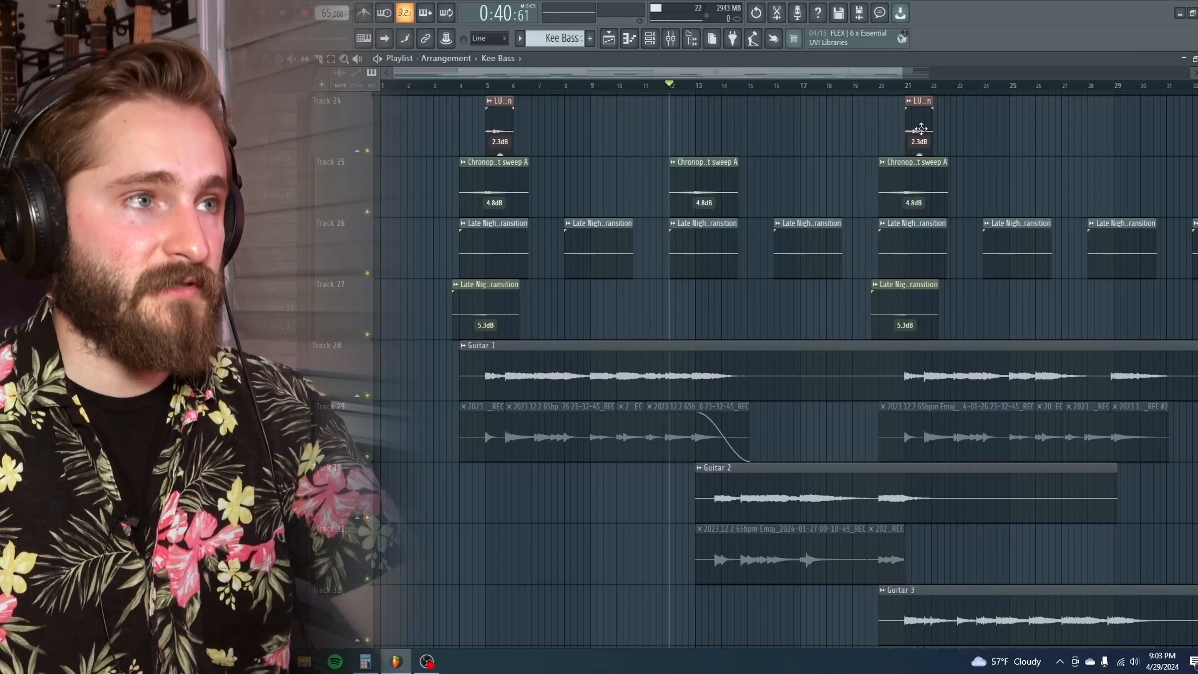
{"action": "scroll", "coordinate": [921, 128], "scroll_direction": "down", "scroll_amount": 2}
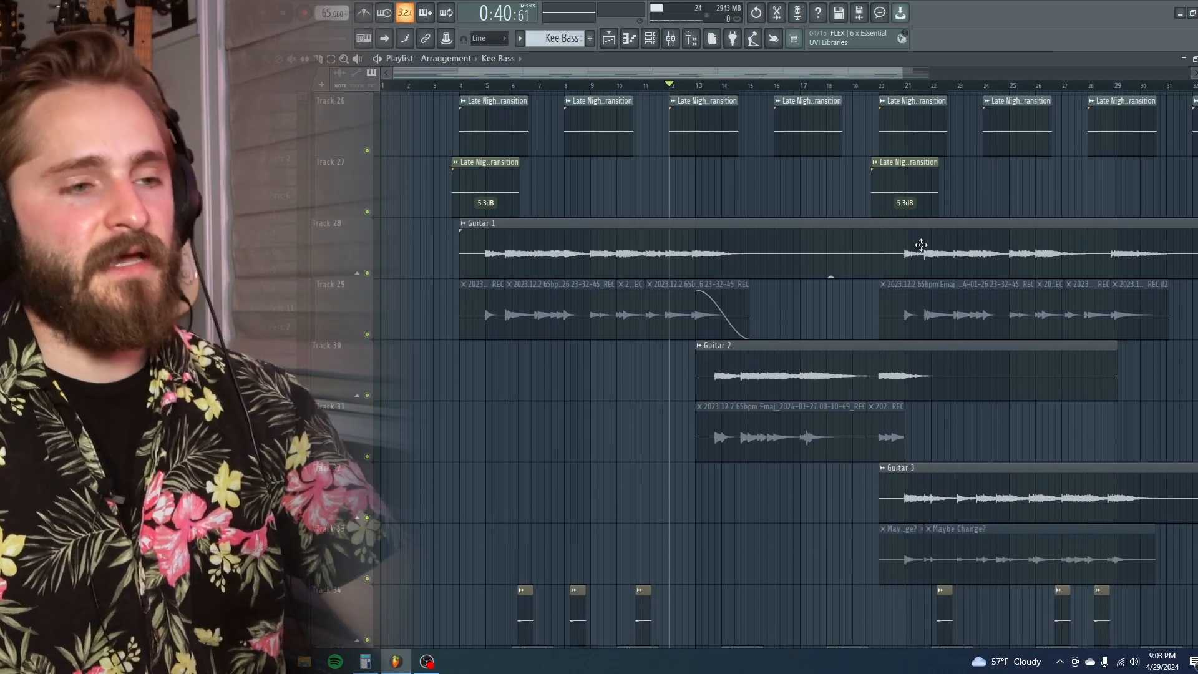
{"action": "scroll", "coordinate": [921, 245], "scroll_direction": "down", "scroll_amount": 1}
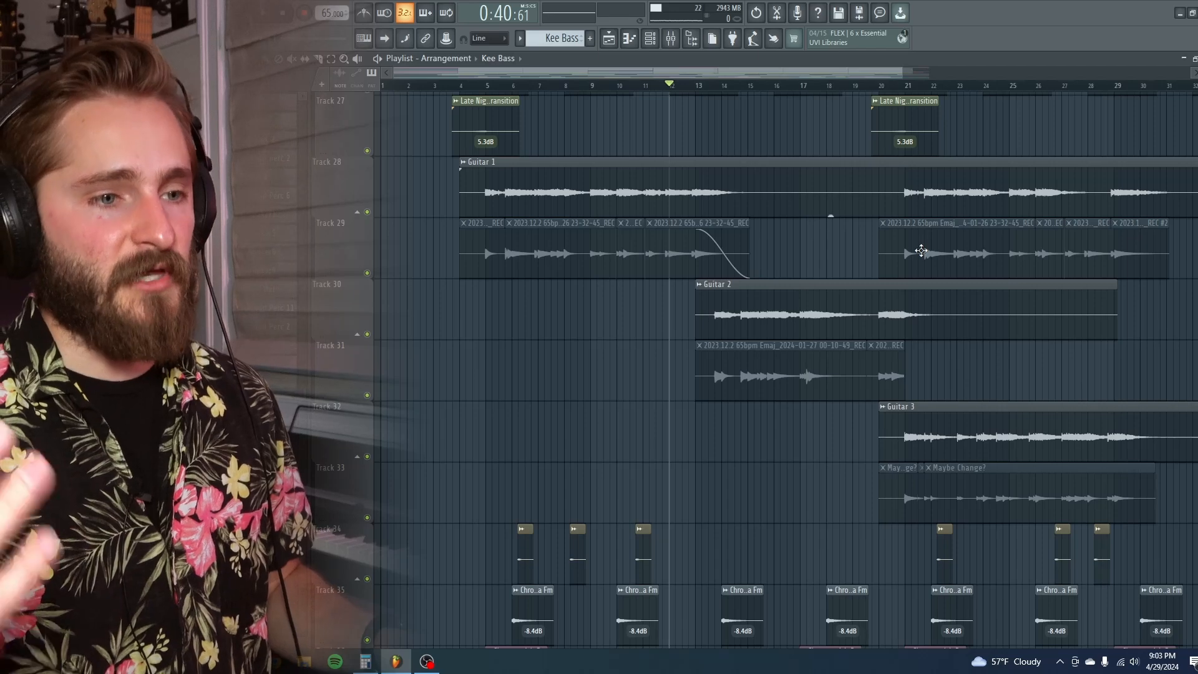
{"action": "scroll", "coordinate": [921, 250], "scroll_direction": "up", "scroll_amount": 14}
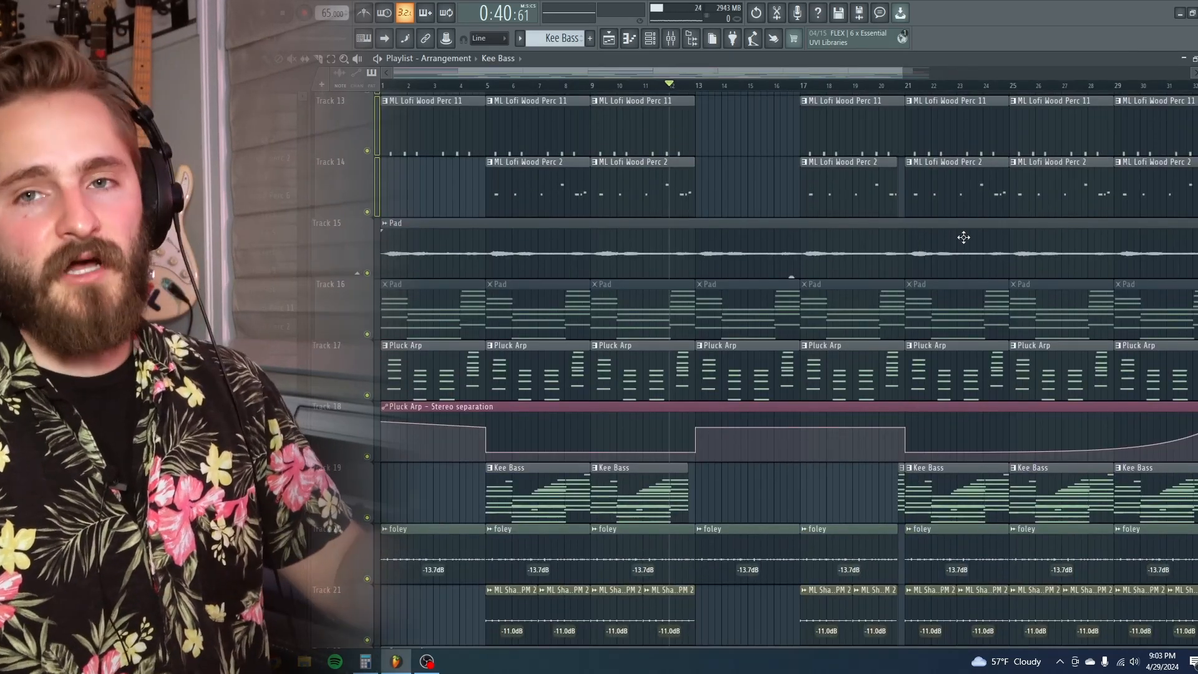
{"action": "right_click", "coordinate": [859, 513], "text": "ctrl"}
{"action": "scroll", "coordinate": [763, 549], "scroll_direction": "up", "scroll_amount": 4}
{"action": "scroll", "coordinate": [754, 426], "scroll_direction": "up", "scroll_amount": 6}
{"action": "scroll", "coordinate": [784, 270], "scroll_direction": "down", "scroll_amount": 18}
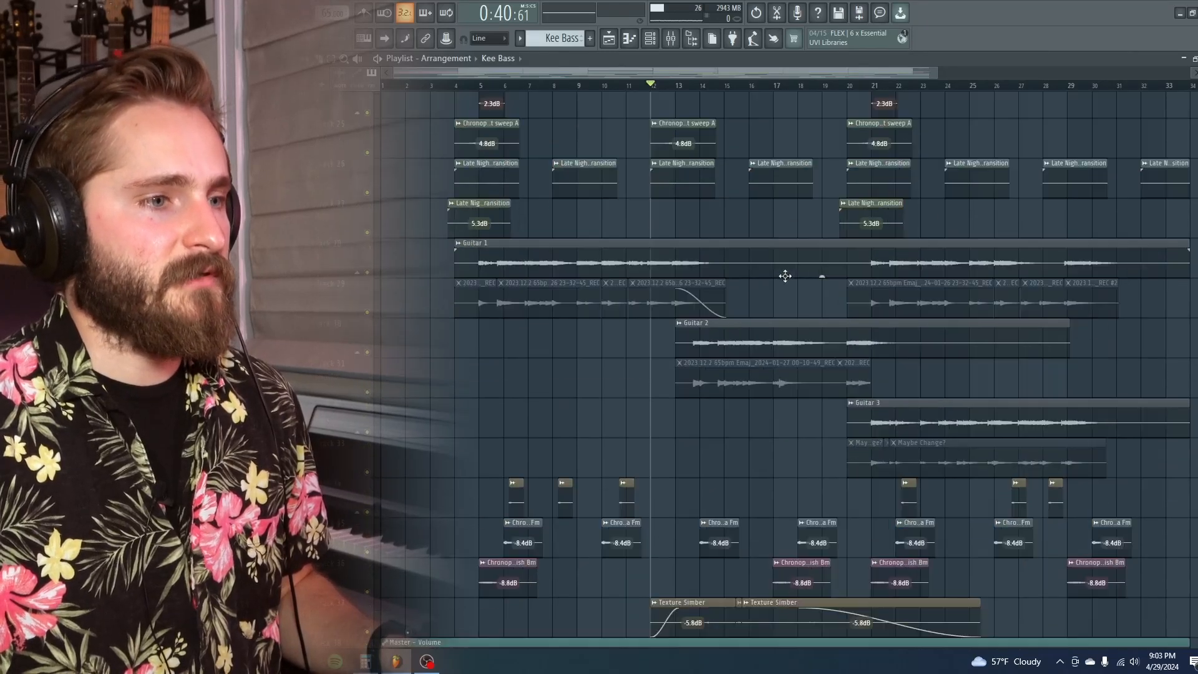
Audition the Texture Simber track in solo from bar 13, and unmute all the other tracks again
{"action": "scroll", "coordinate": [703, 219], "scroll_direction": "up", "scroll_amount": 2}
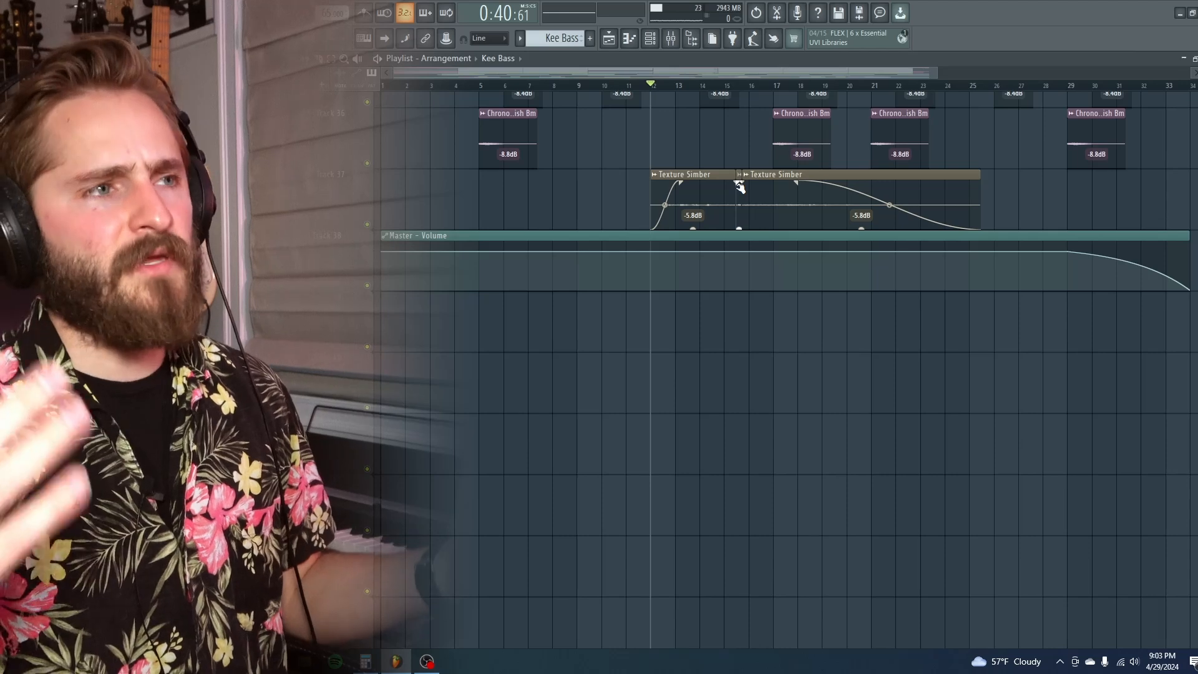
{"action": "right_click", "coordinate": [367, 226]}
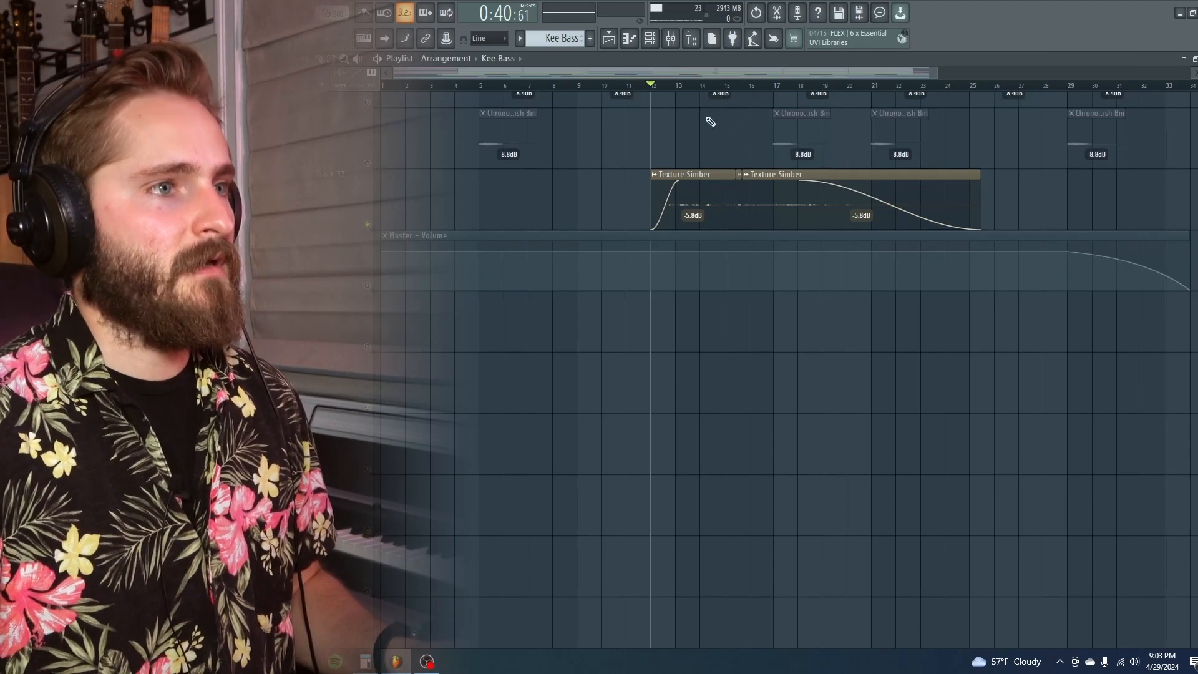
{"action": "left_click", "coordinate": [679, 87]}
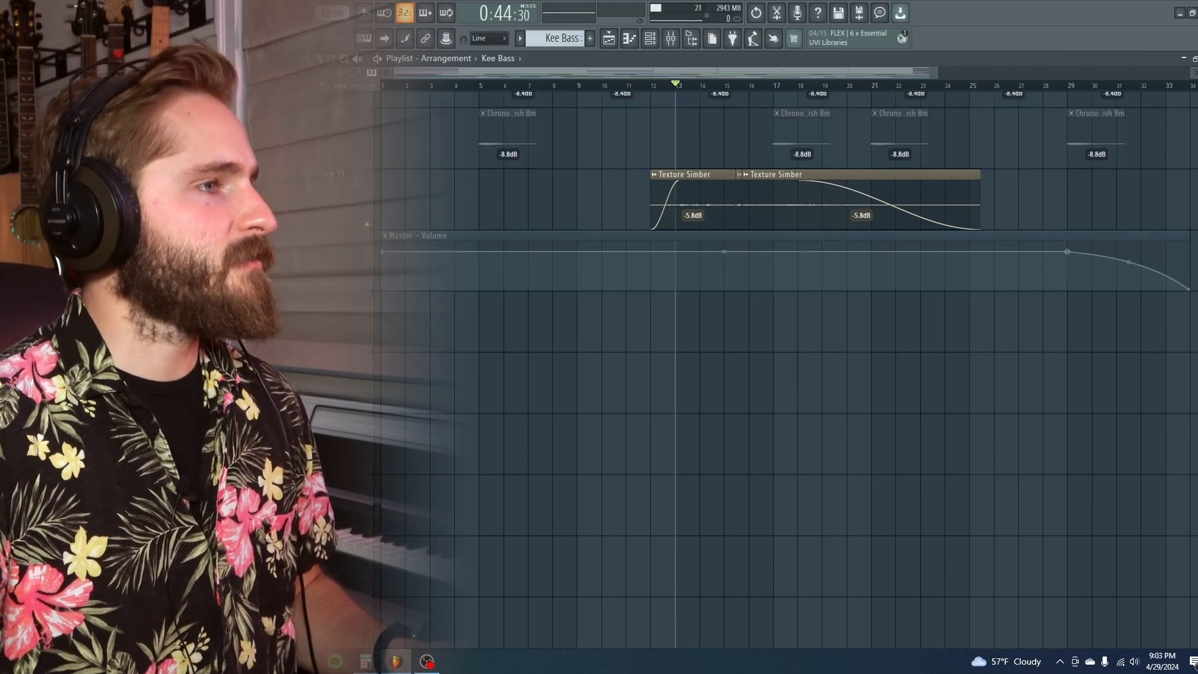
{"action": "key", "text": "space"}
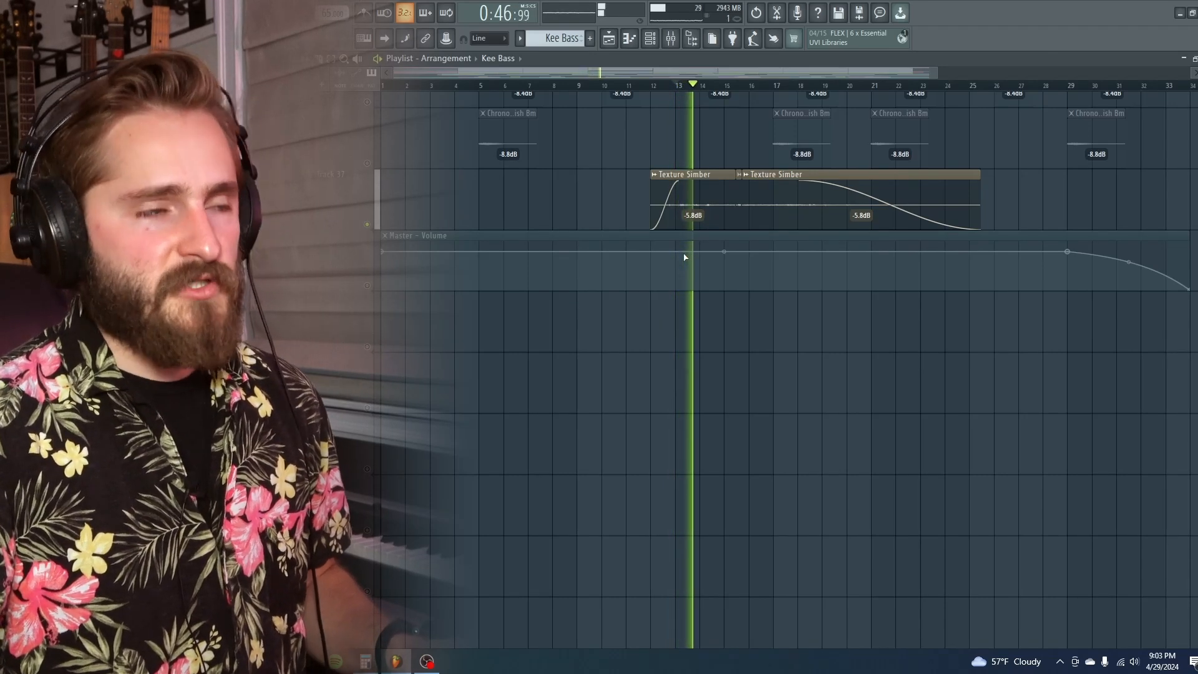
{"action": "key", "text": "space"}
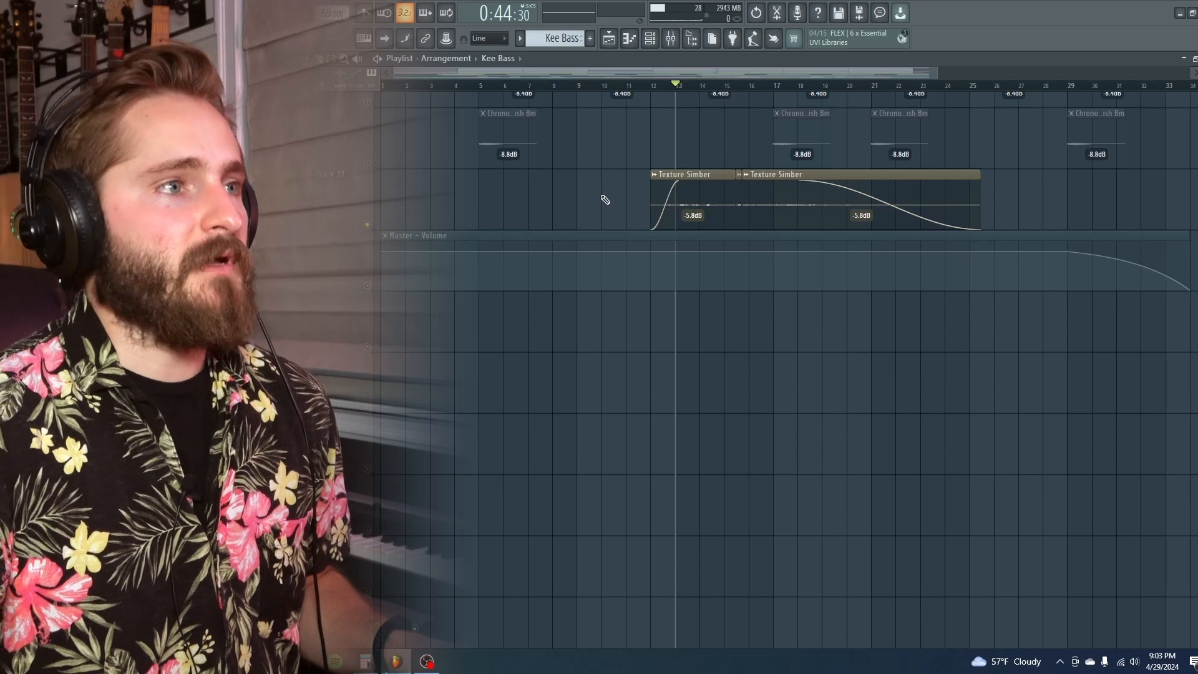
{"action": "scroll", "coordinate": [604, 199], "scroll_direction": "down", "scroll_amount": 3}
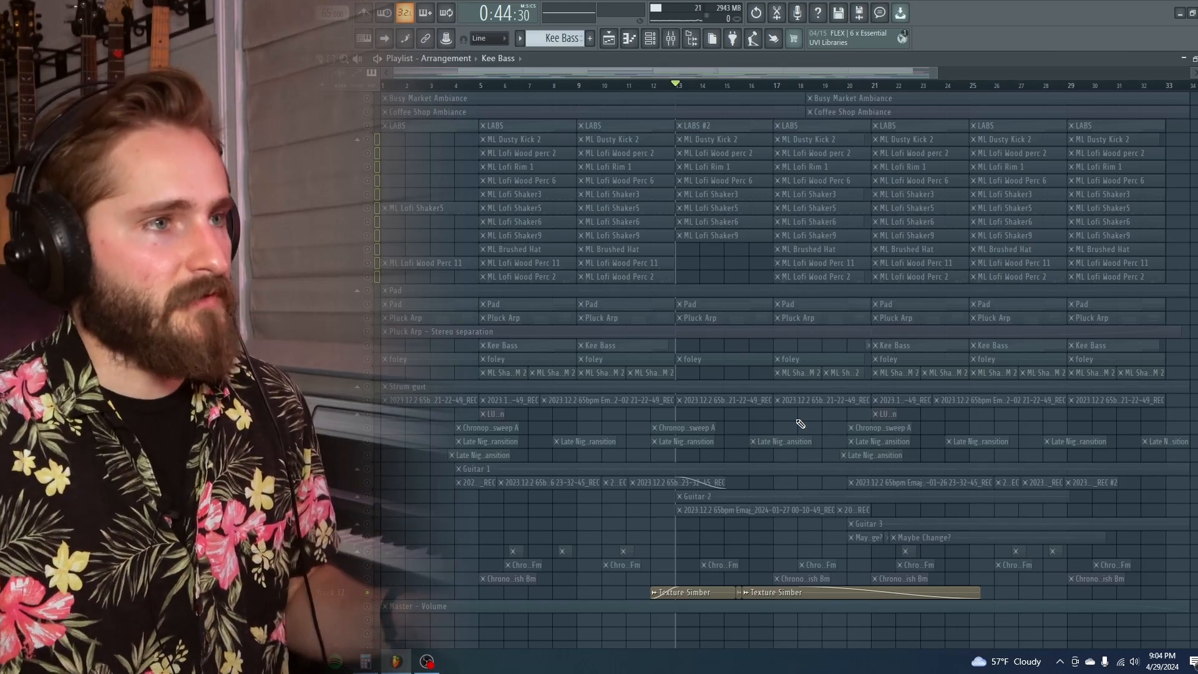
{"action": "right_click", "coordinate": [367, 593]}
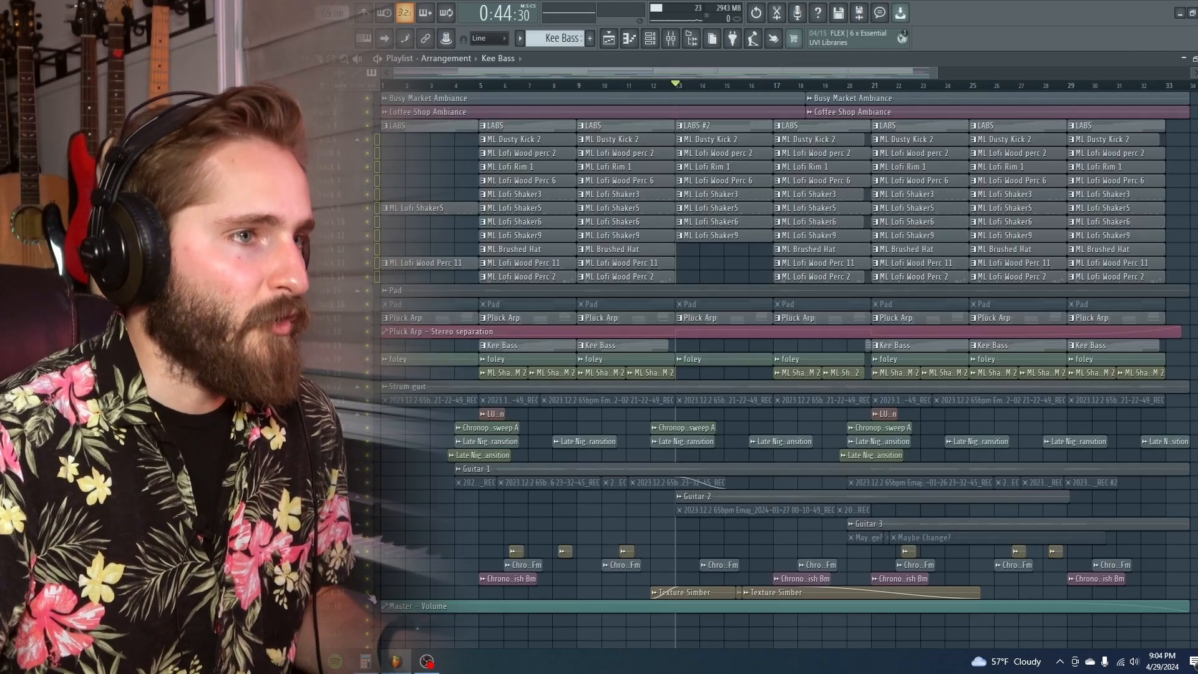